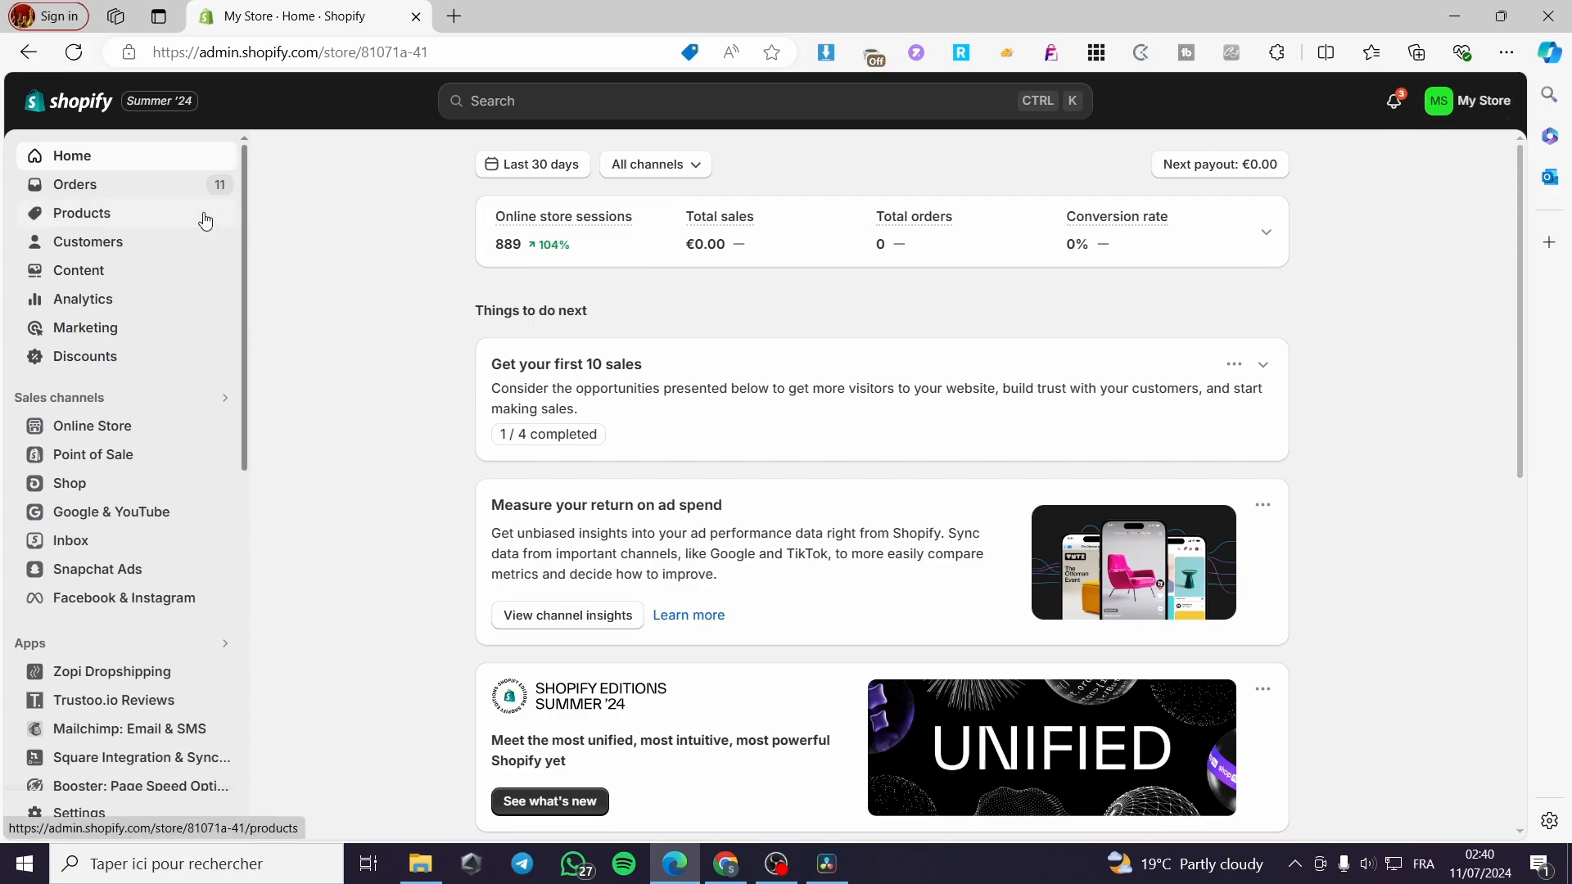
- Open the product list and preview the live online store's home page down to its featured products
{"action": "left_click", "coordinate": [73, 218]}
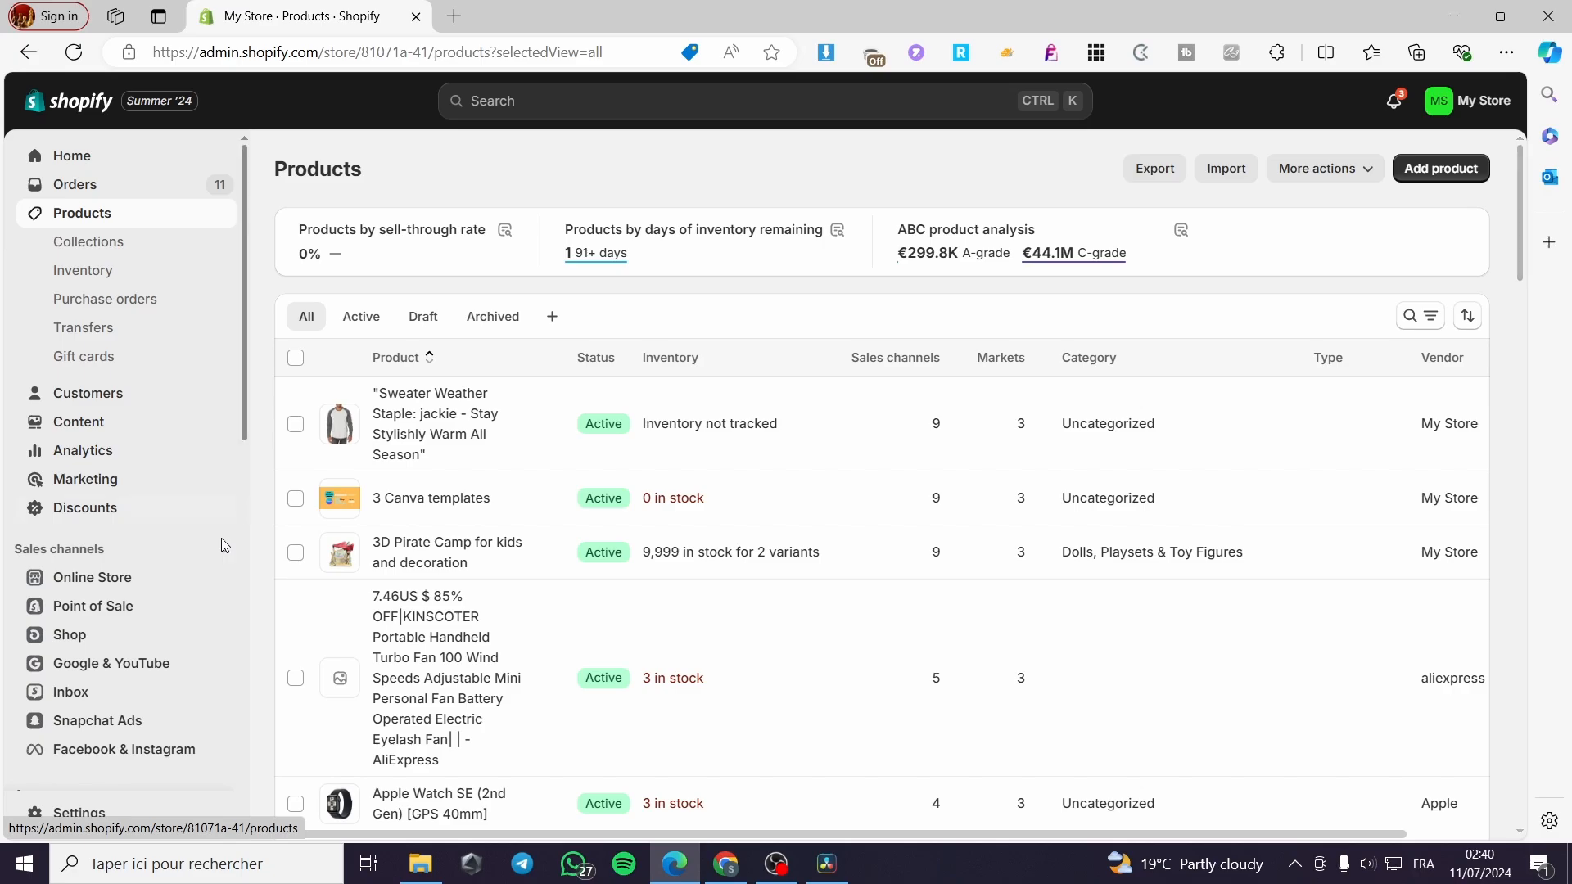
{"action": "left_click", "coordinate": [221, 580]}
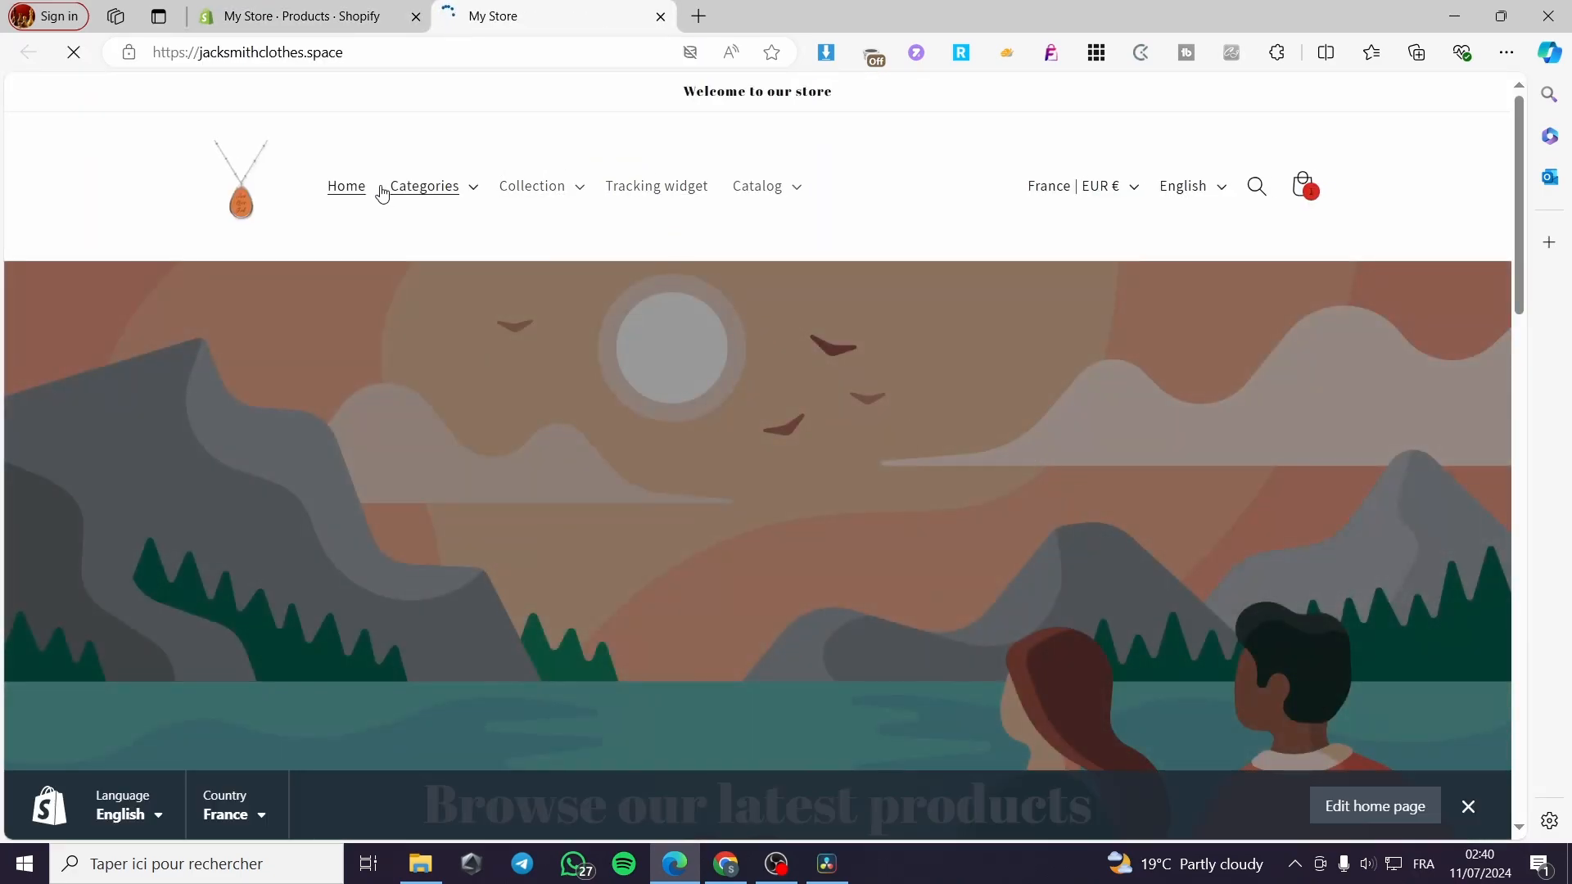
{"action": "scroll", "coordinate": [916, 358], "scroll_direction": "down", "scroll_amount": 4}
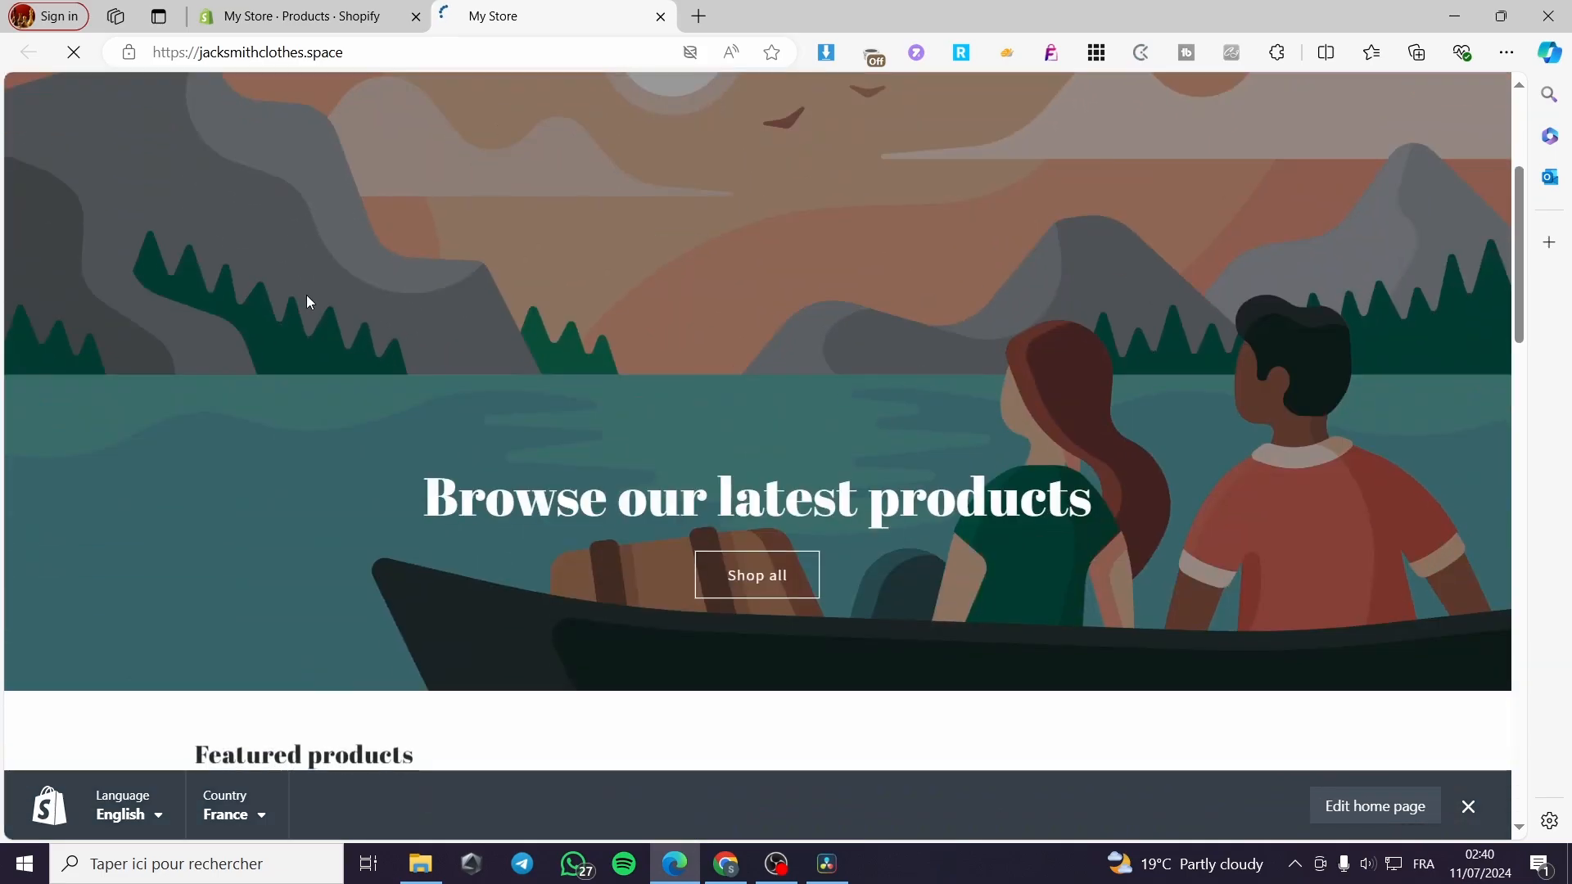
{"action": "scroll", "coordinate": [519, 420], "scroll_direction": "down", "scroll_amount": 3}
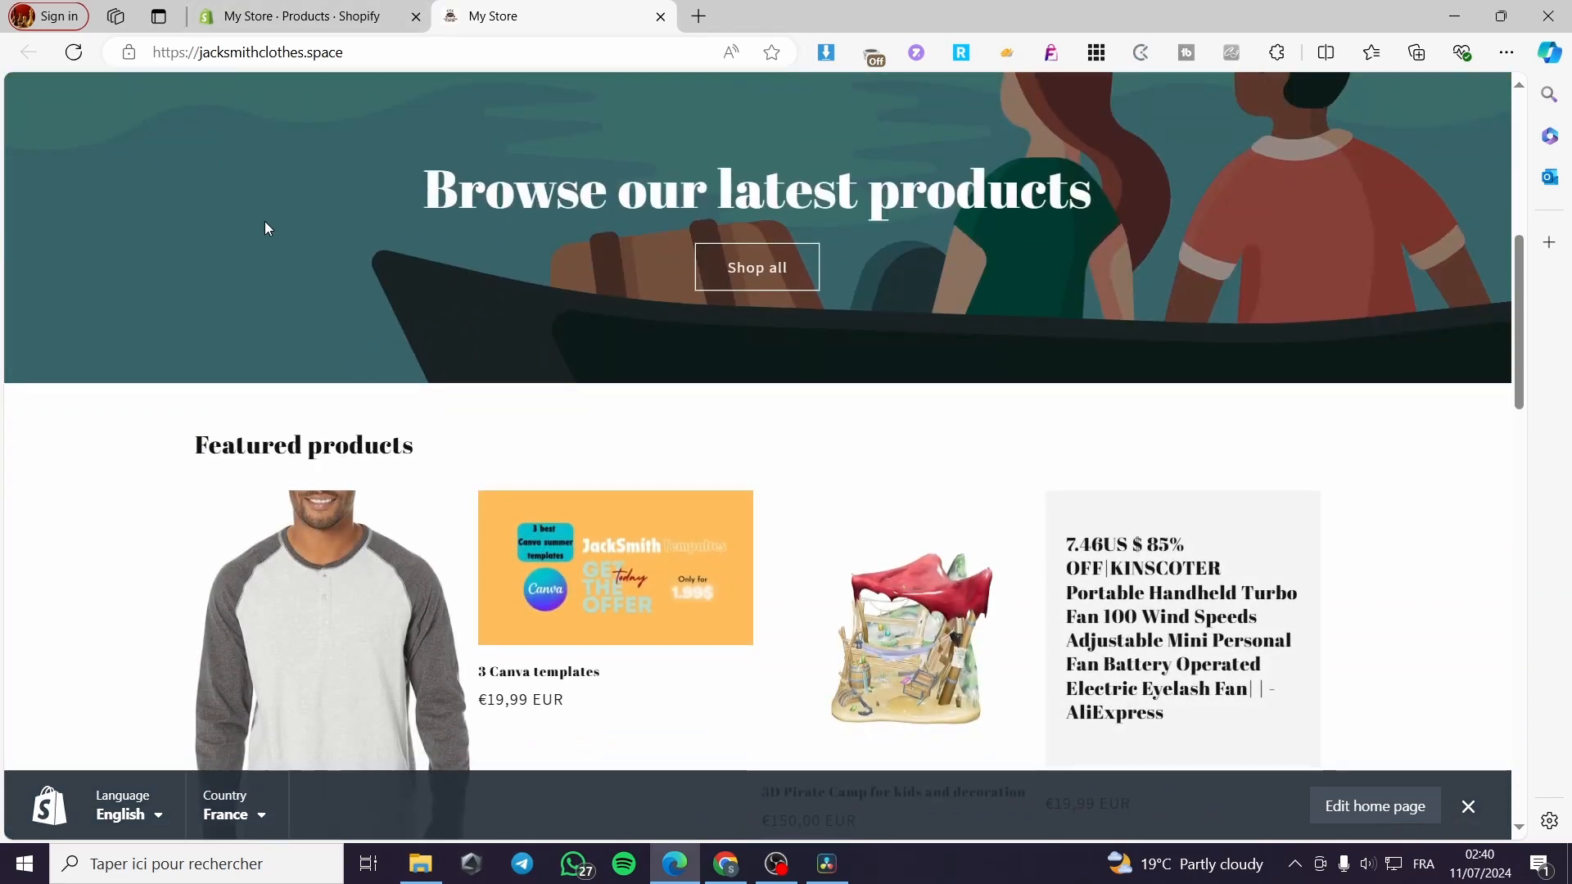
{"action": "left_click", "coordinate": [334, 22]}
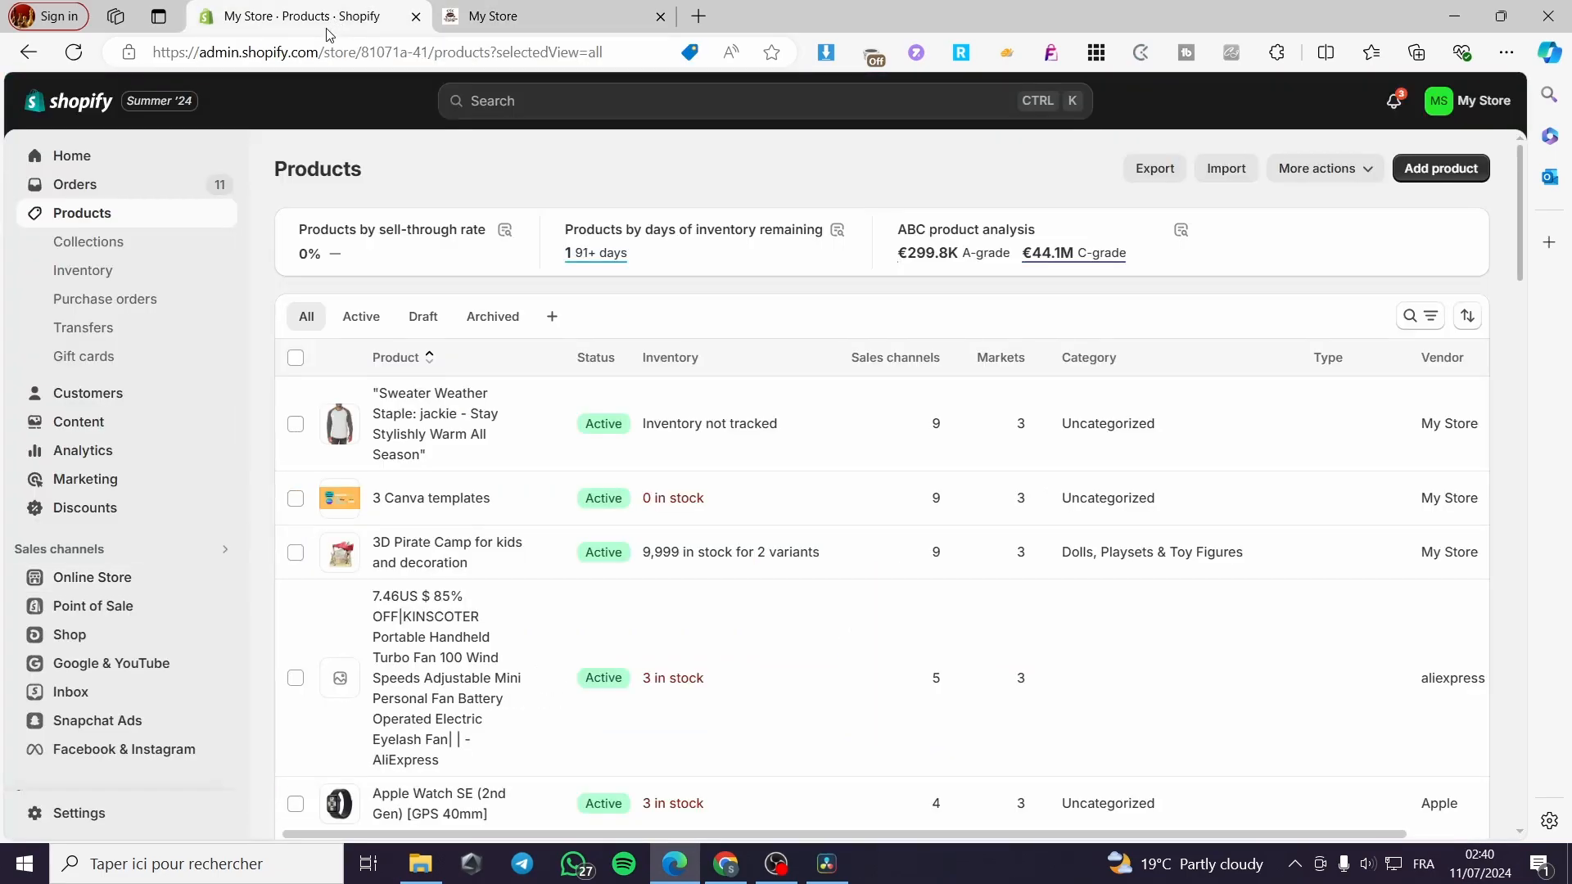
- Open the current Dawn theme for customization and examine its home page down to the featured products
{"action": "left_click", "coordinate": [108, 581]}
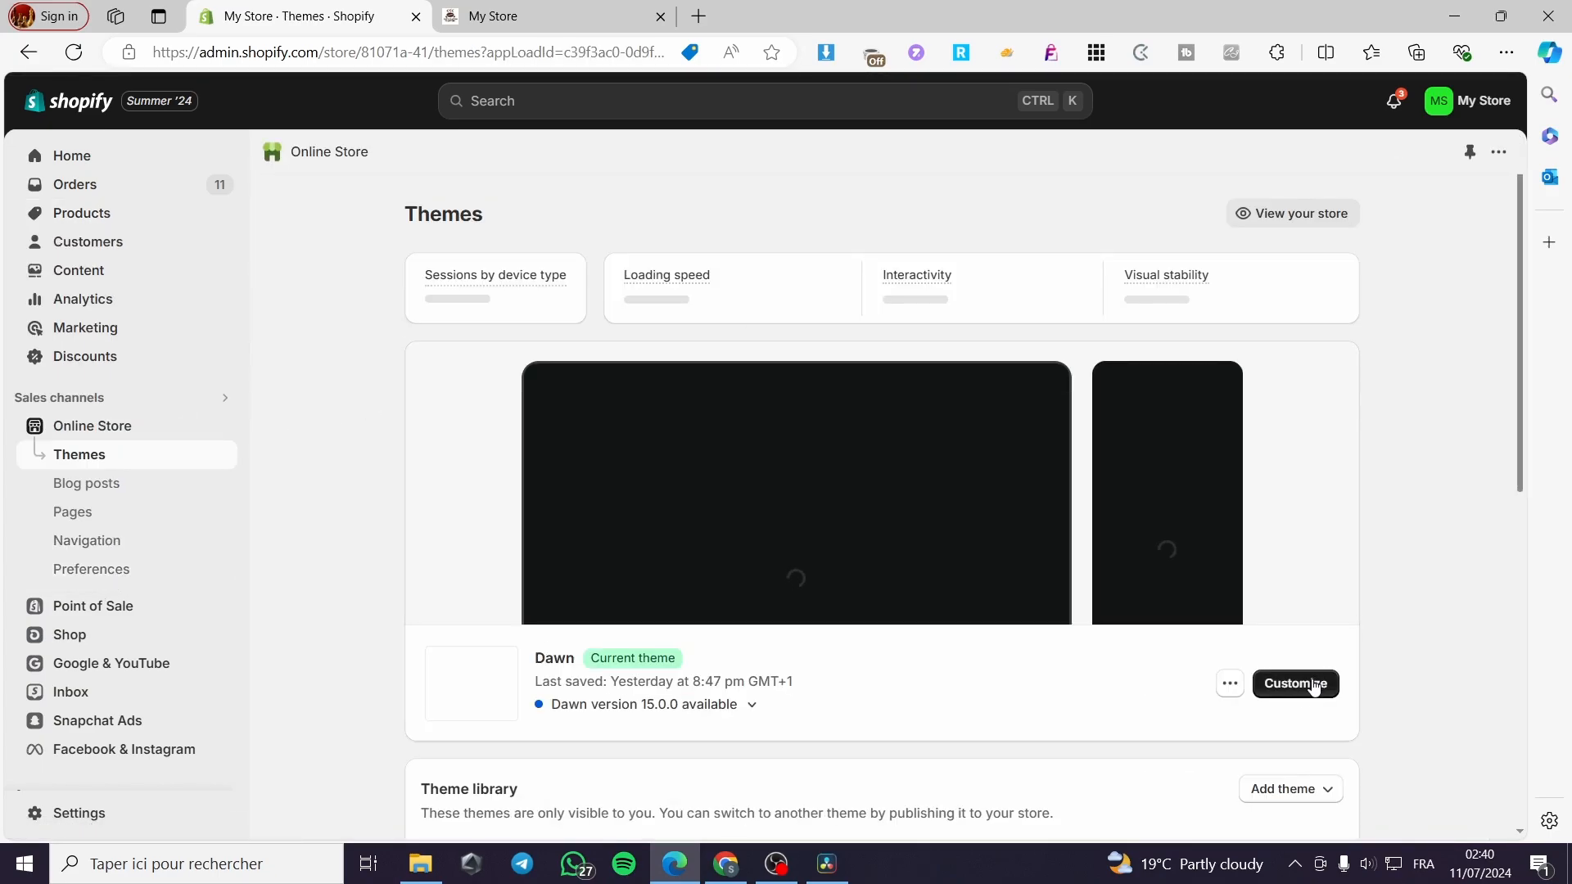
{"action": "left_click", "coordinate": [1305, 685]}
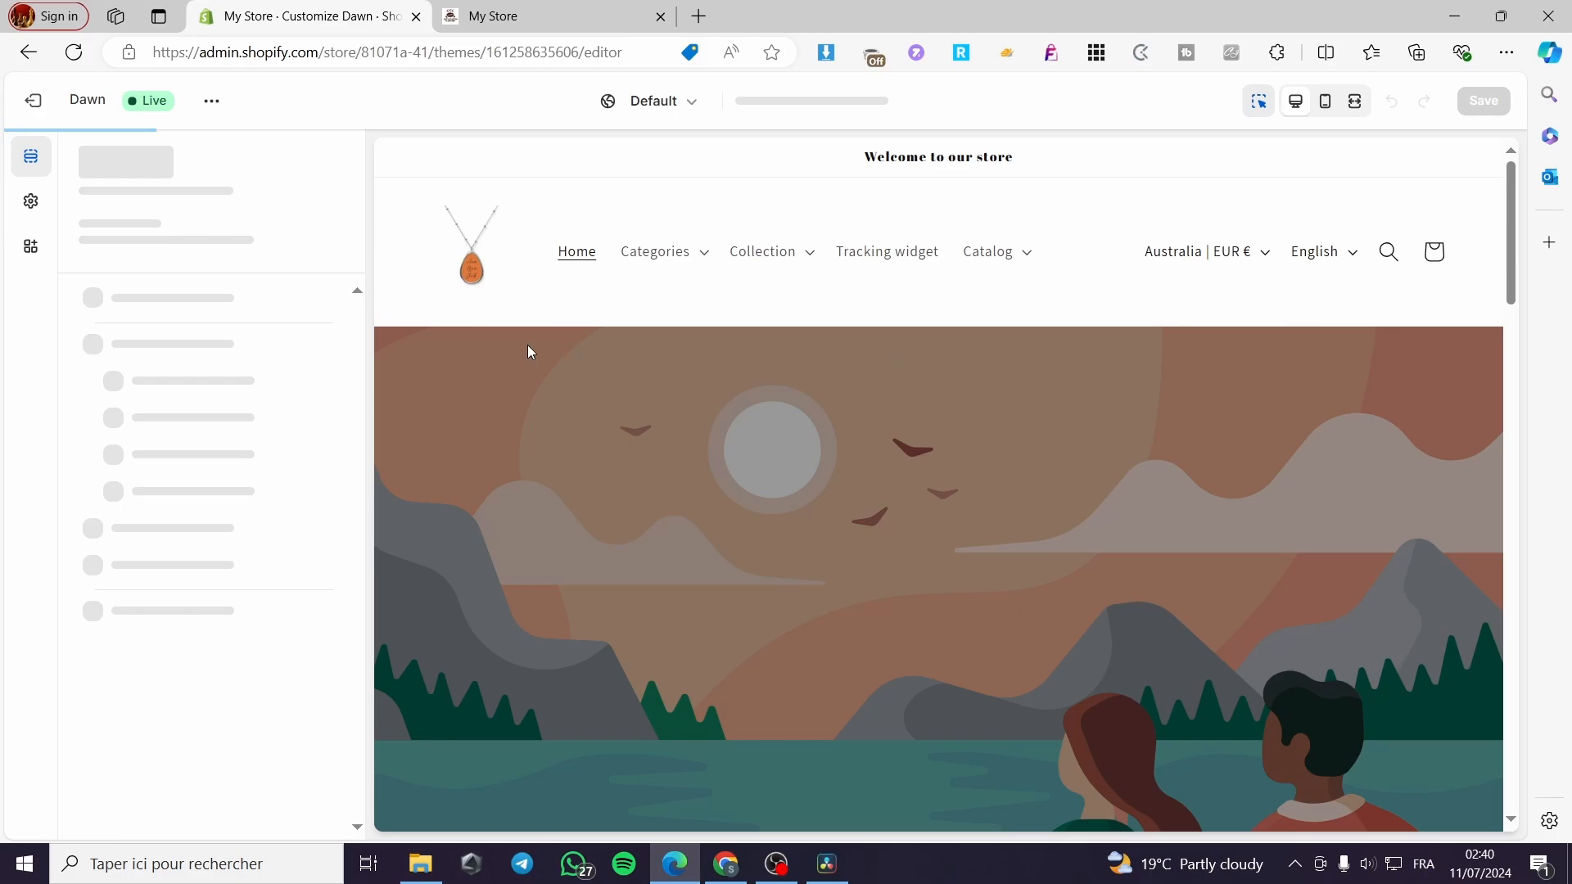
{"action": "scroll", "coordinate": [969, 298], "scroll_direction": "down", "scroll_amount": 3}
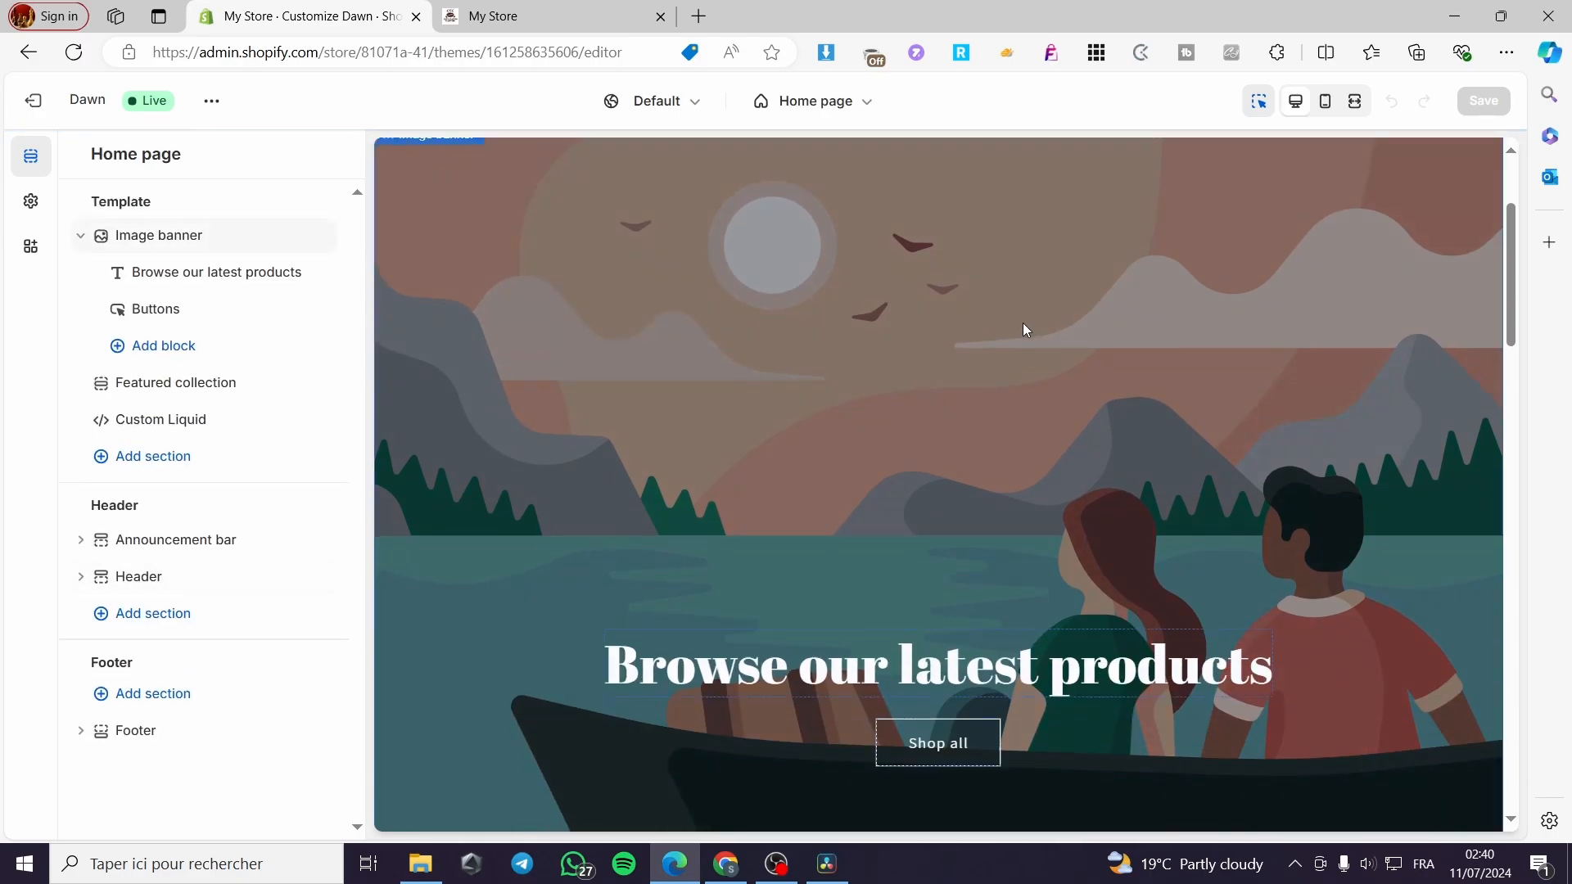
{"action": "scroll", "coordinate": [1138, 395], "scroll_direction": "down", "scroll_amount": 5}
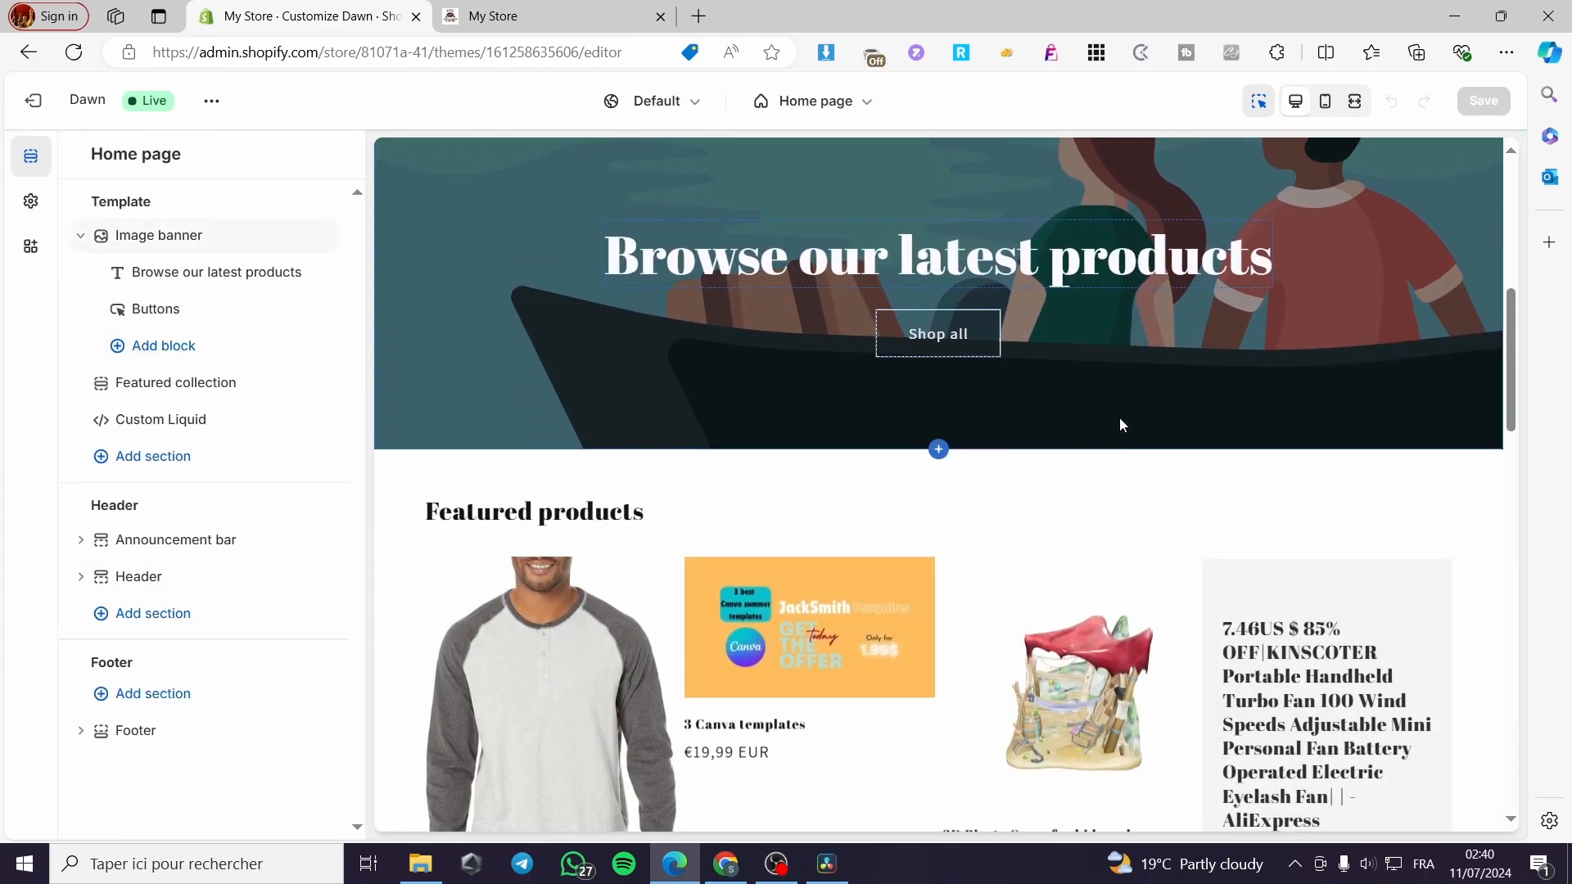
{"action": "scroll", "coordinate": [1120, 424], "scroll_direction": "down", "scroll_amount": 1}
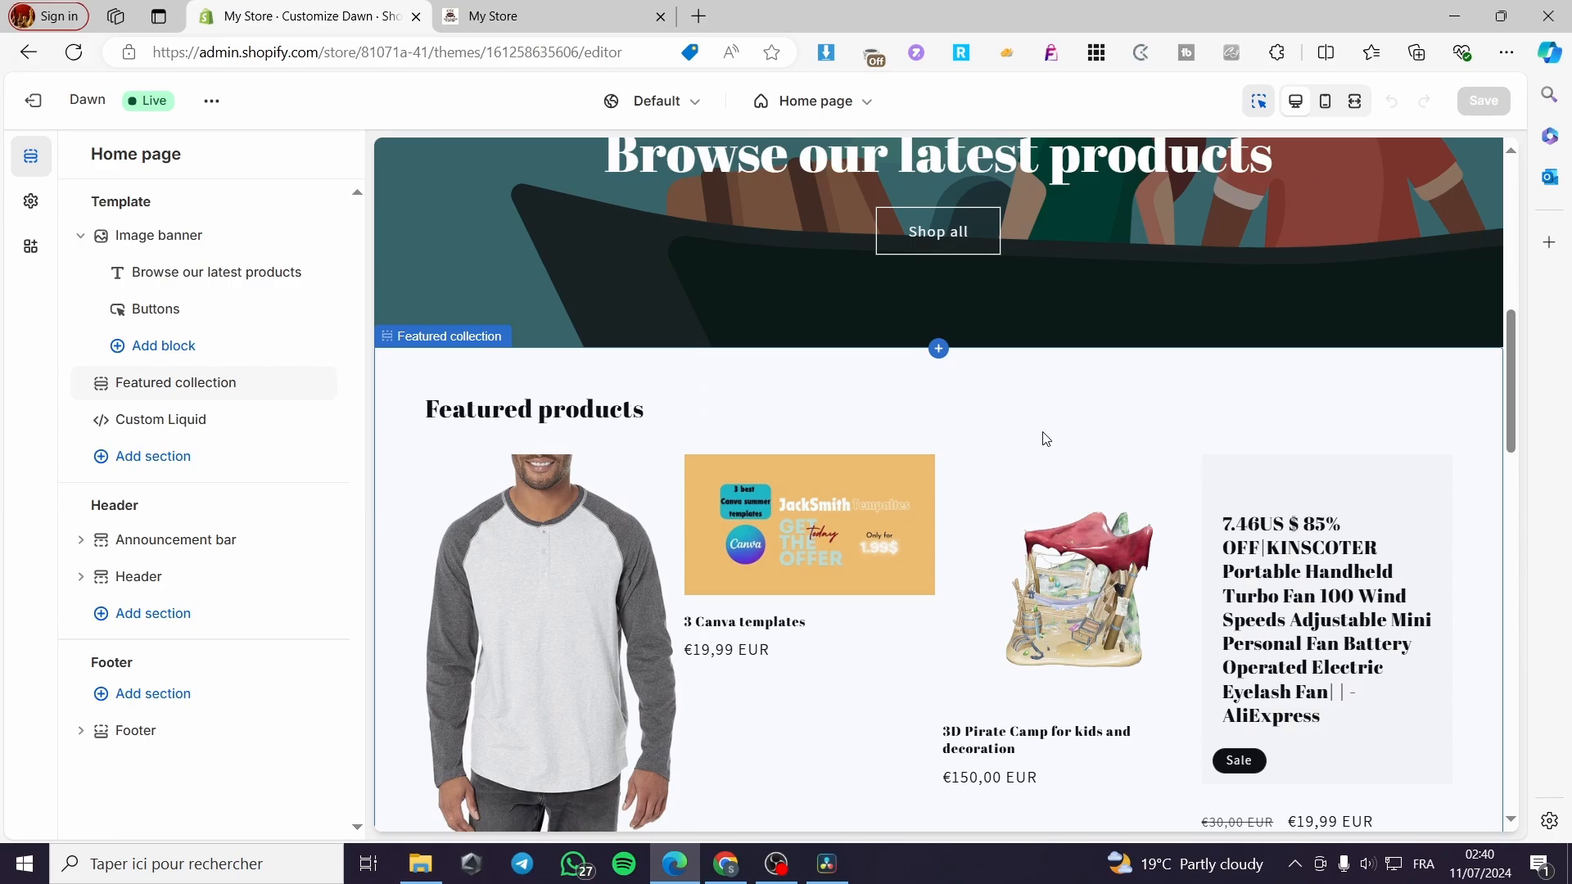
{"action": "scroll", "coordinate": [1023, 434], "scroll_direction": "up", "scroll_amount": 9}
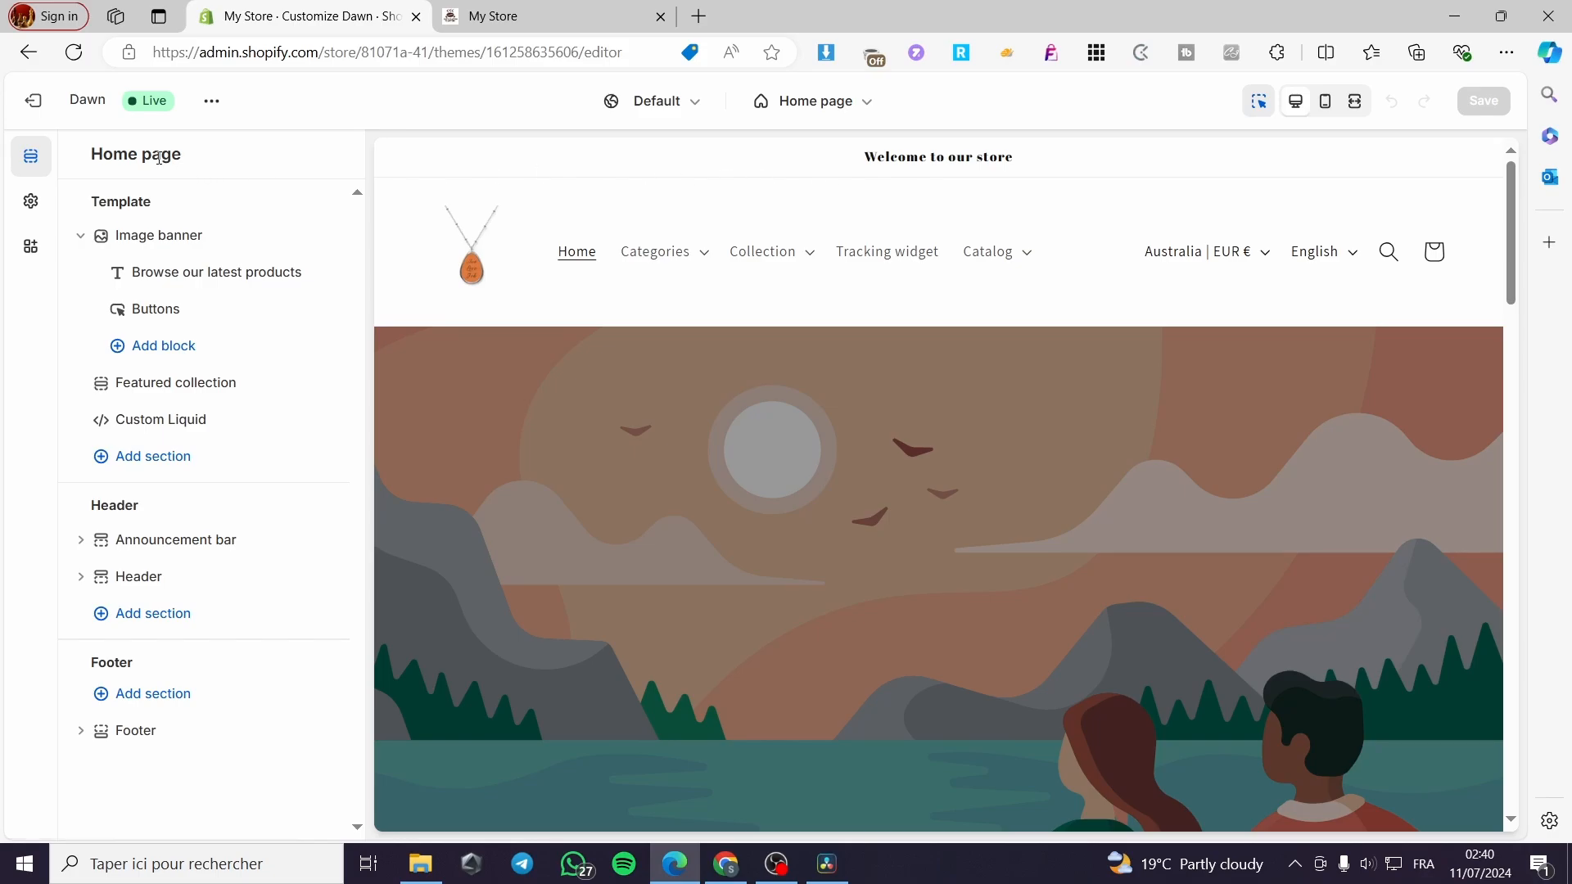
- Leave the theme editor and start a new blog post for the online store
{"action": "left_click", "coordinate": [33, 100]}
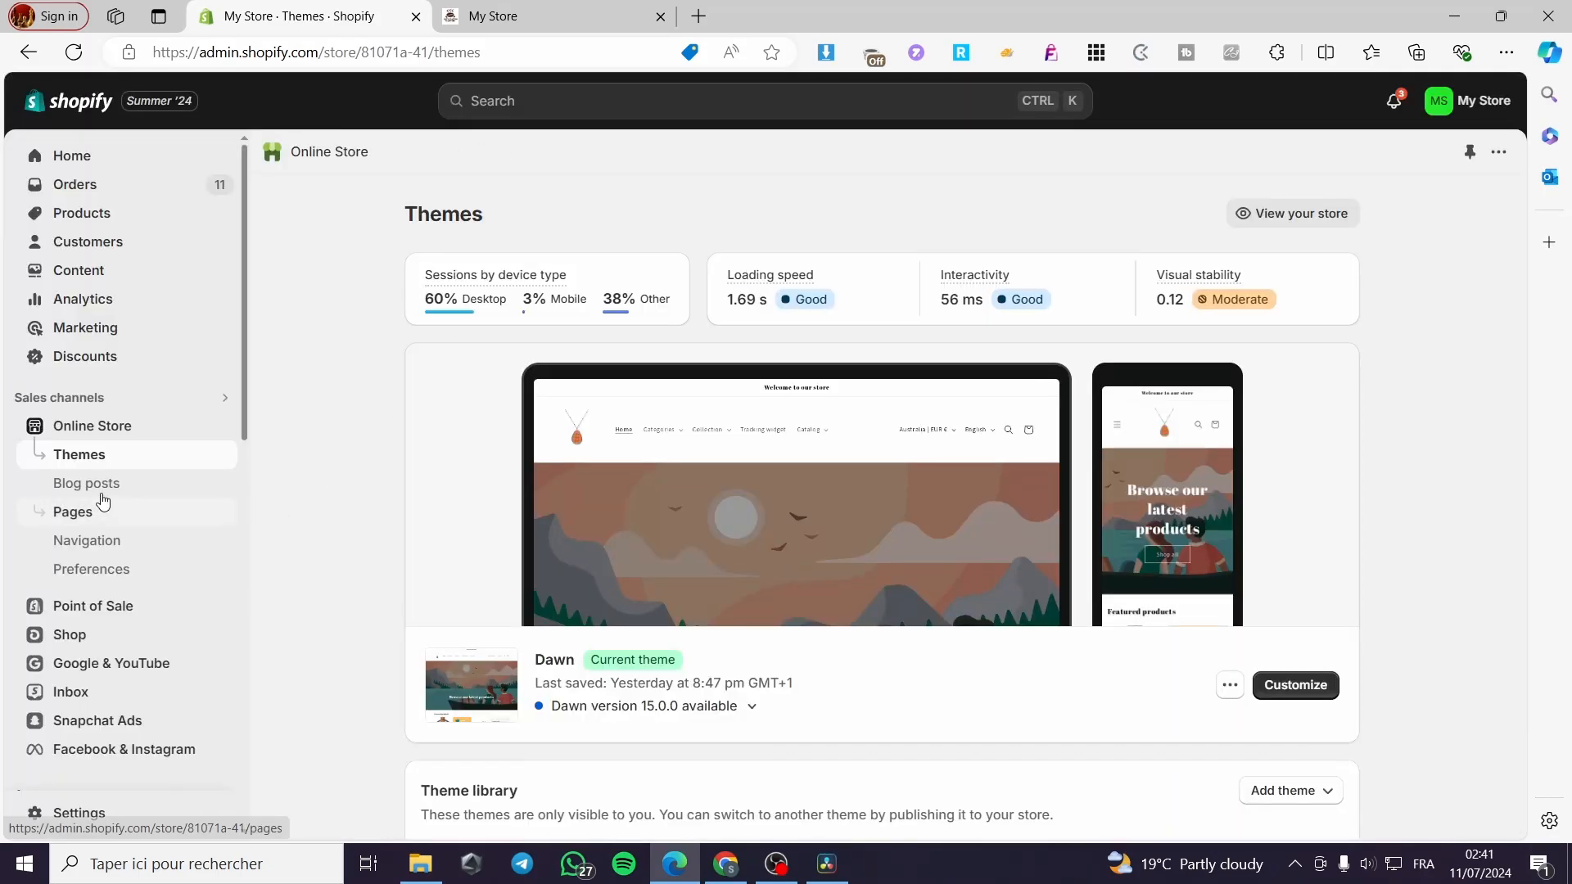
{"action": "left_click", "coordinate": [96, 484]}
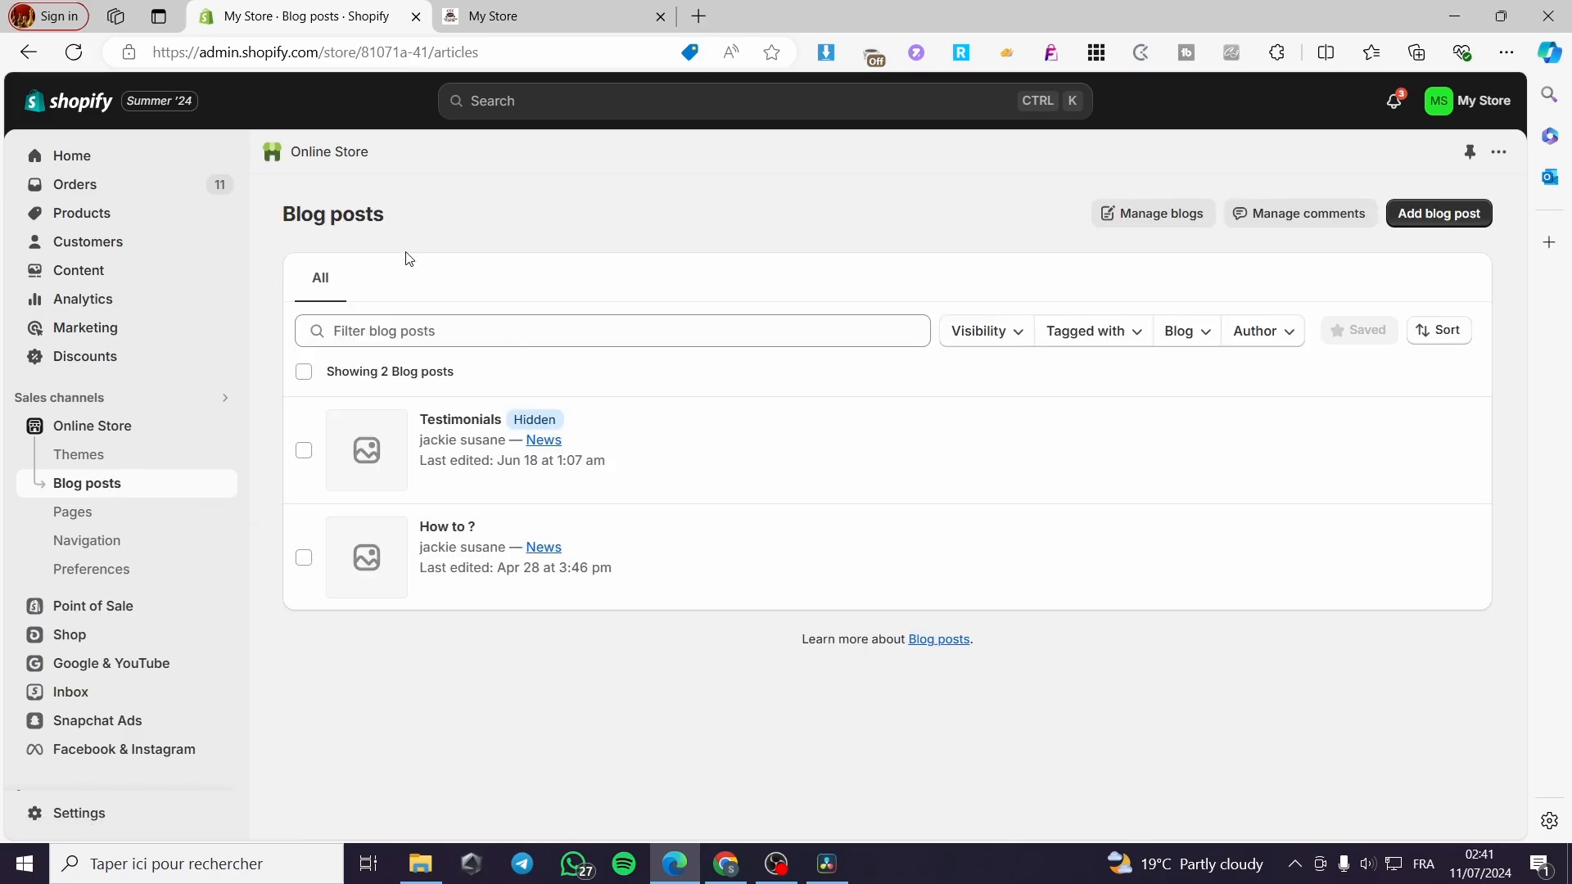
{"action": "left_click", "coordinate": [1438, 216]}
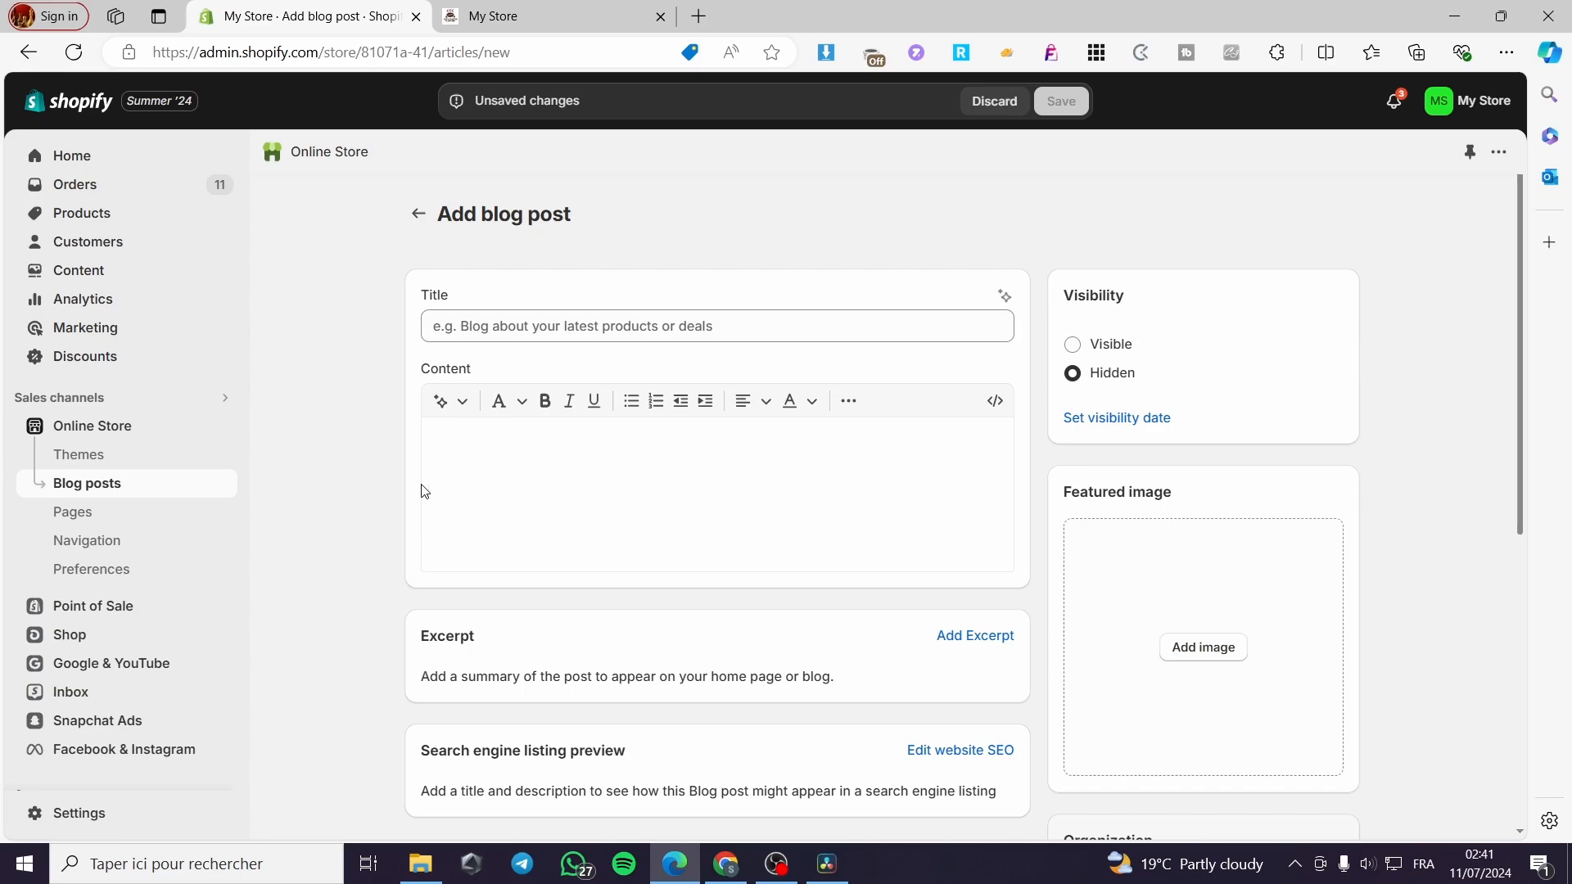
{"action": "left_click", "coordinate": [479, 324]}
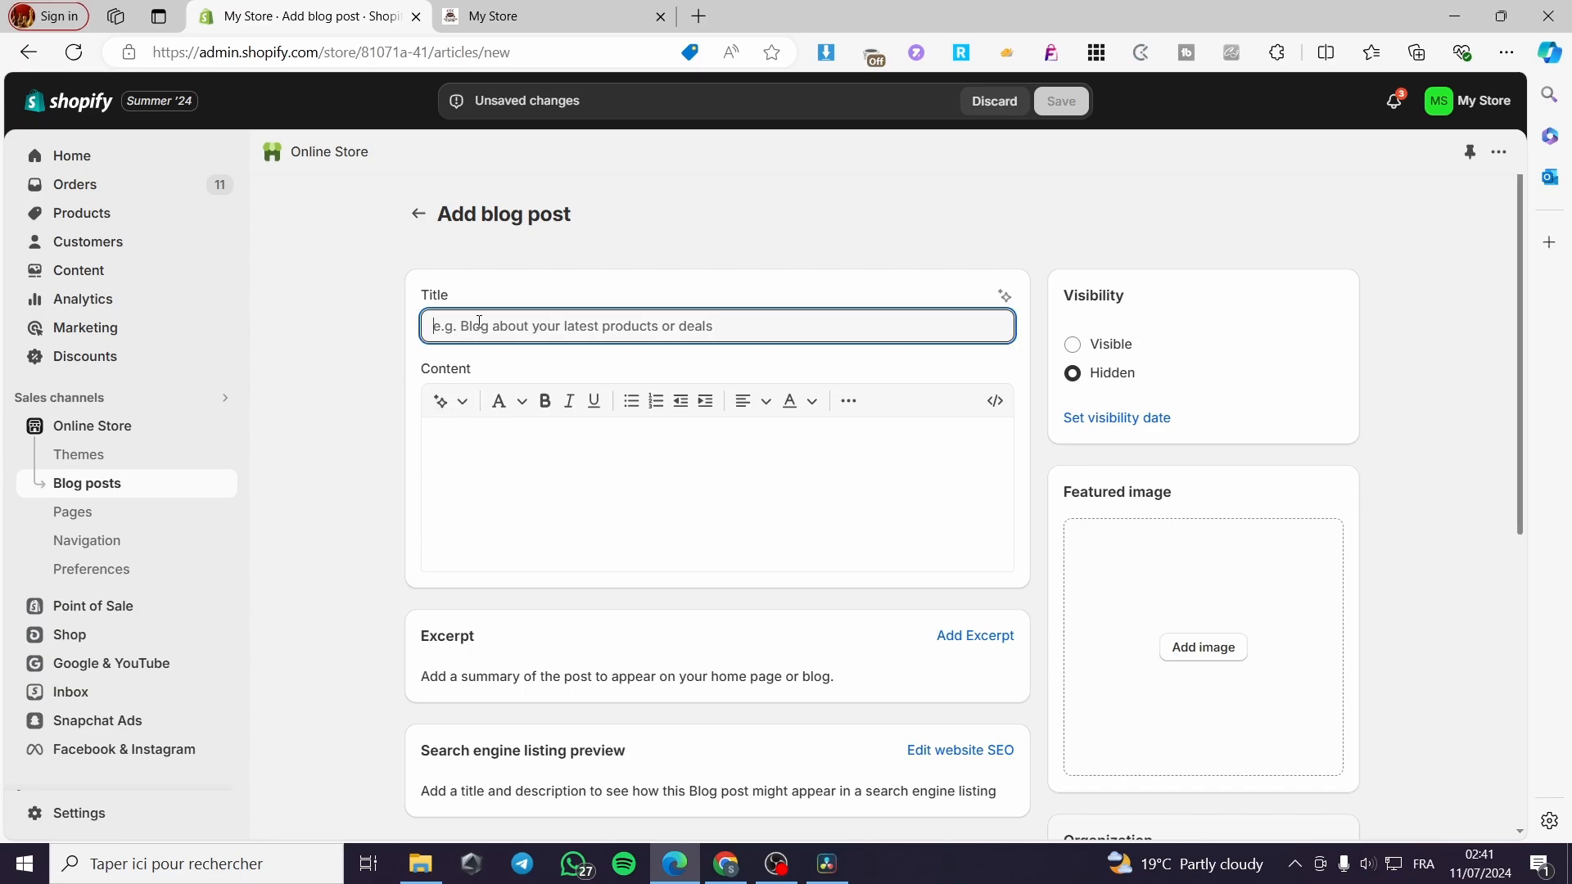
{"action": "left_click", "coordinate": [573, 499]}
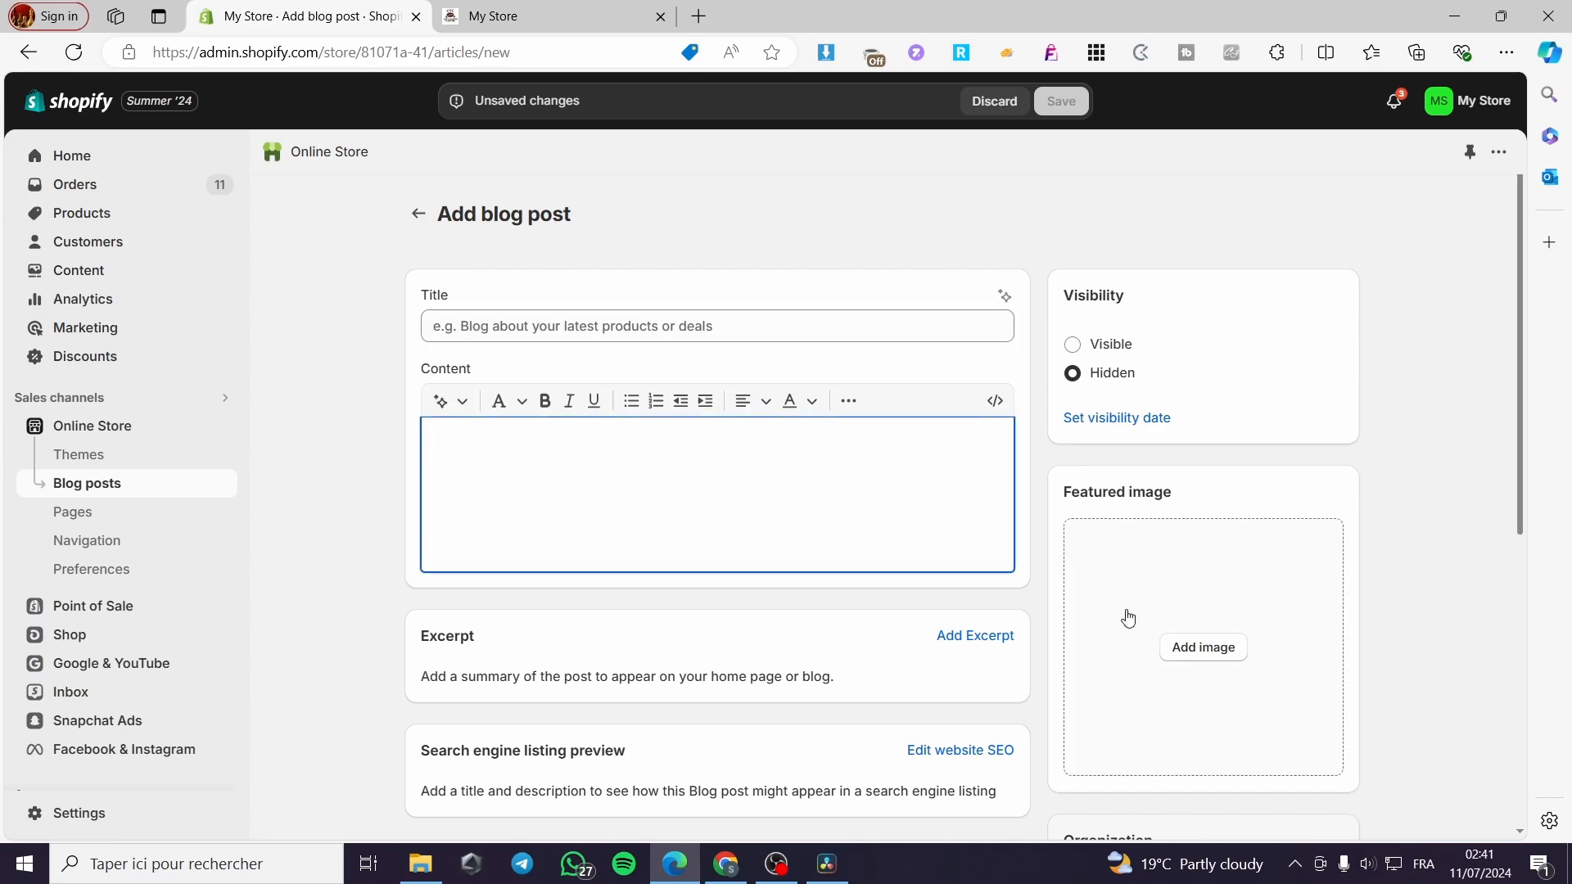
- Make the blog post visible and add the image "White And Brown Minimalist Smiley Design T-Shirt" as its featured image
{"action": "left_click", "coordinate": [1111, 348]}
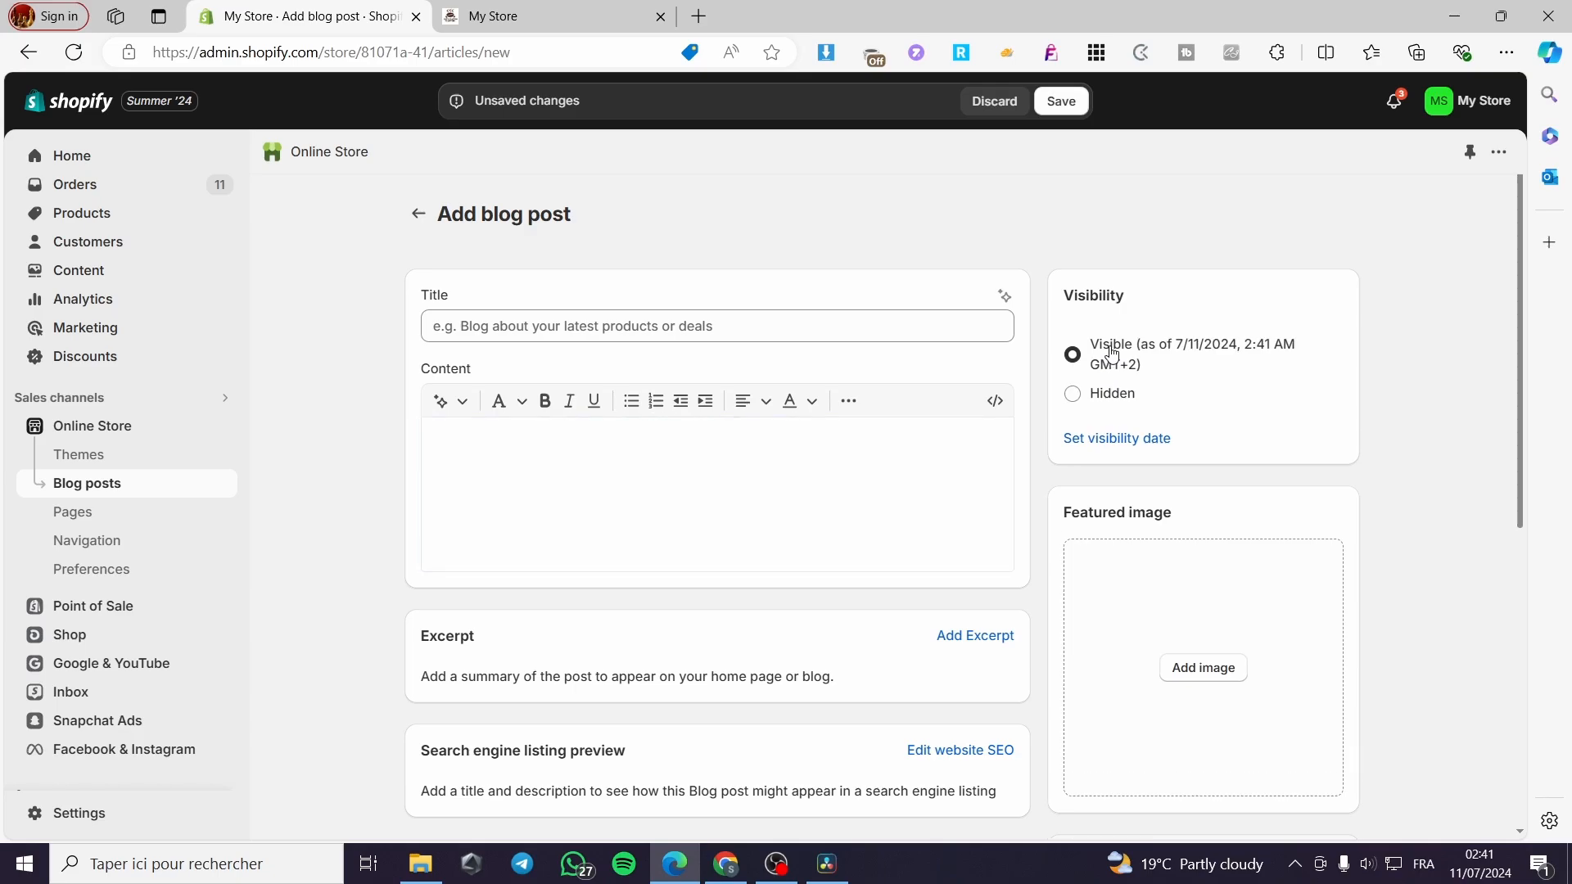
{"action": "left_click", "coordinate": [1210, 682]}
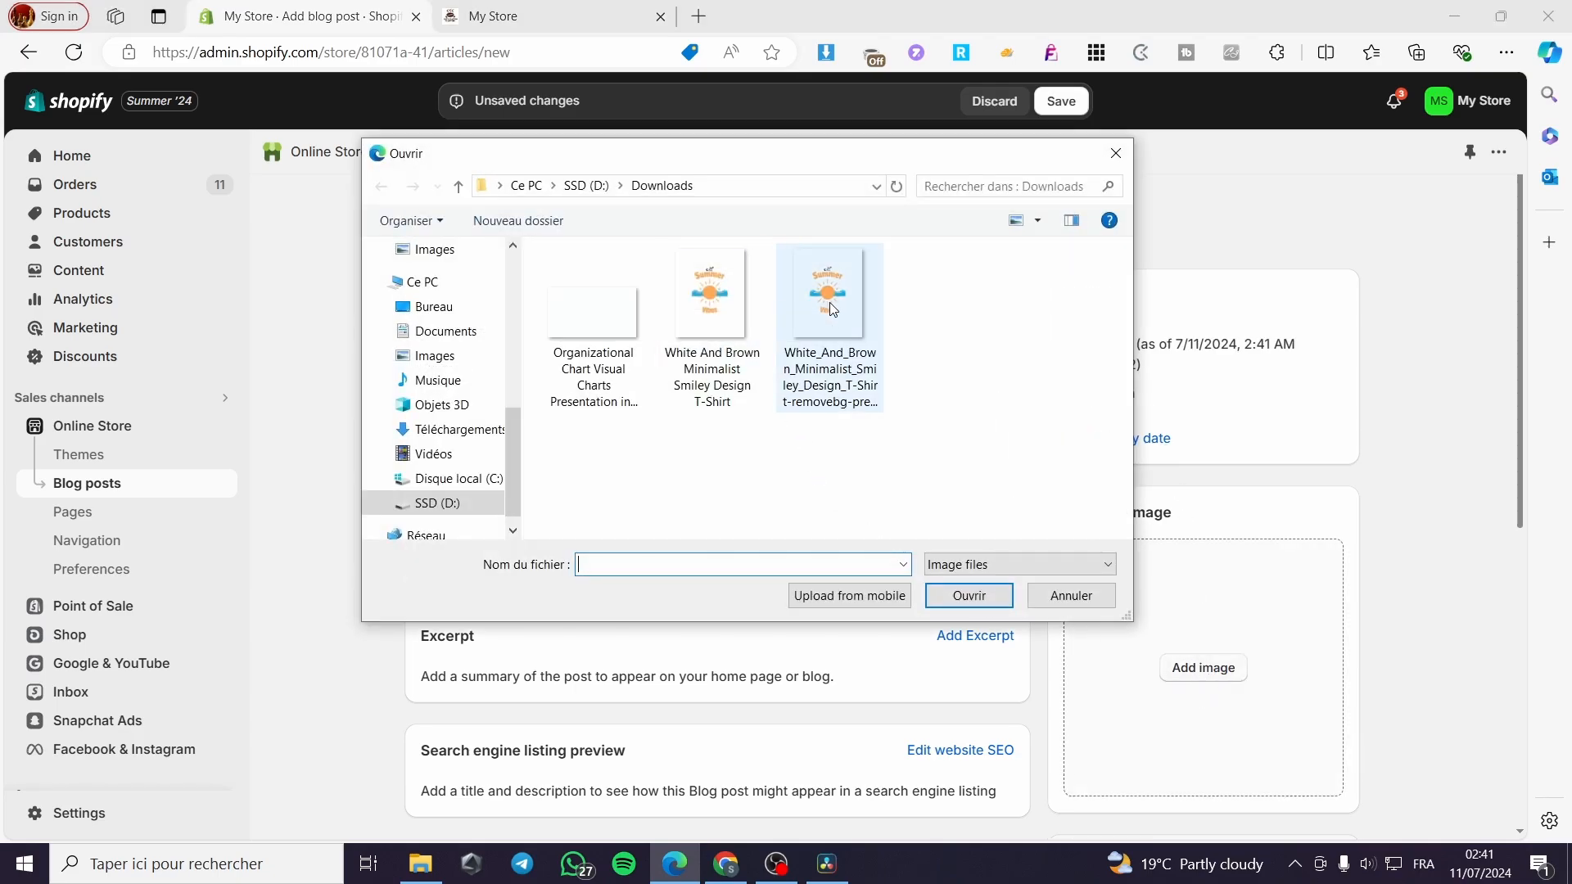
{"action": "left_click", "coordinate": [732, 299]}
{"action": "left_click", "coordinate": [1001, 604]}
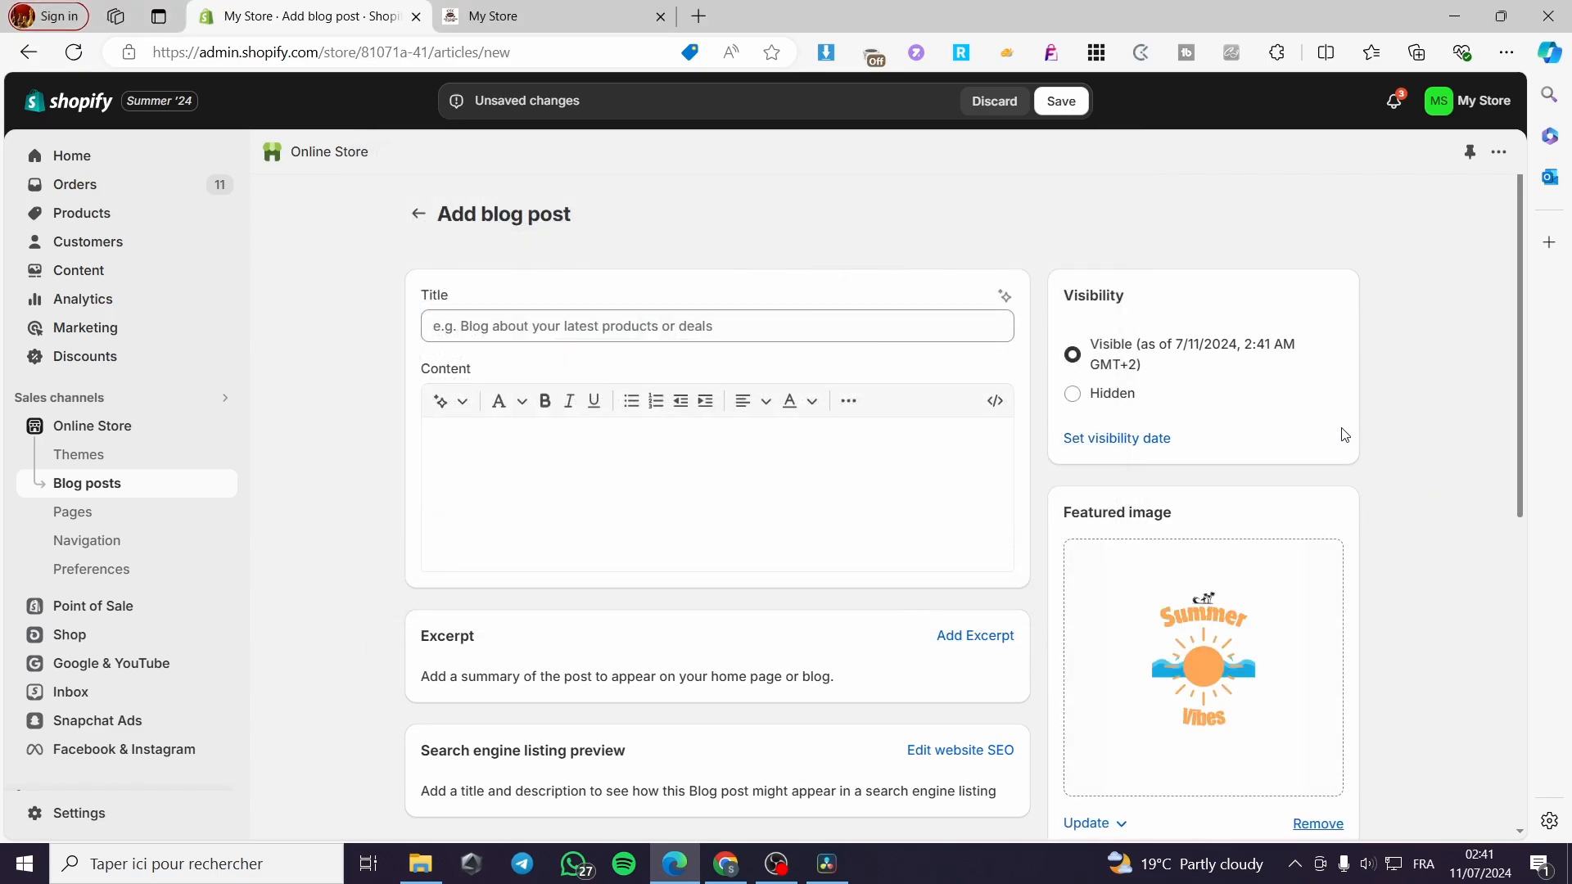
- Add an excerpt field to the post and enter the title "T-shirt quality is decreasing ."
{"action": "scroll", "coordinate": [569, 606], "scroll_direction": "down", "scroll_amount": 1}
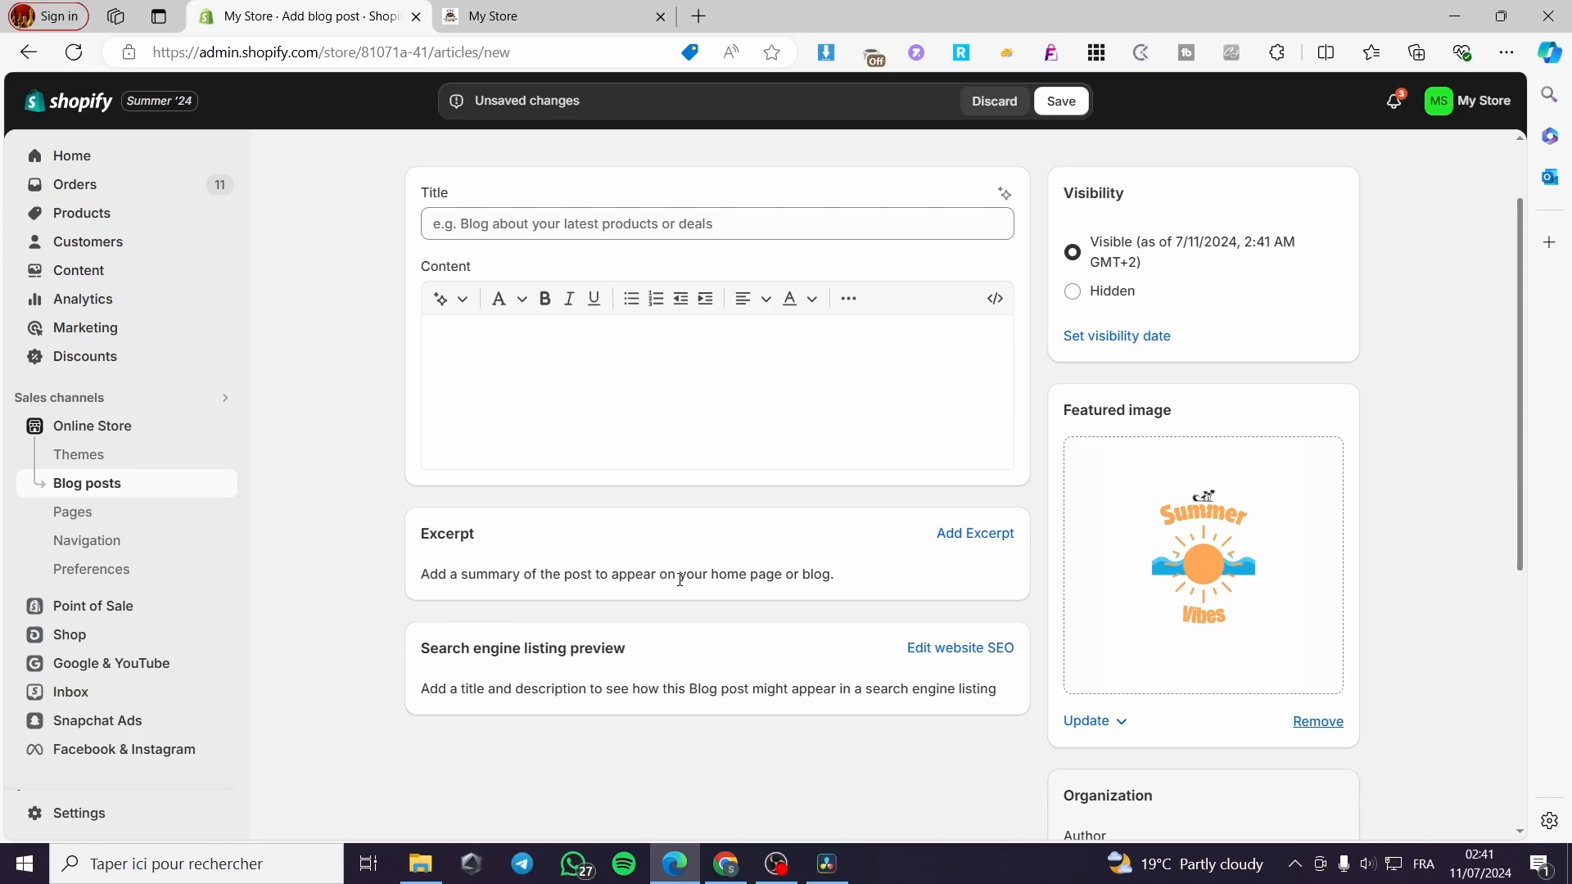
{"action": "left_click", "coordinate": [997, 538]}
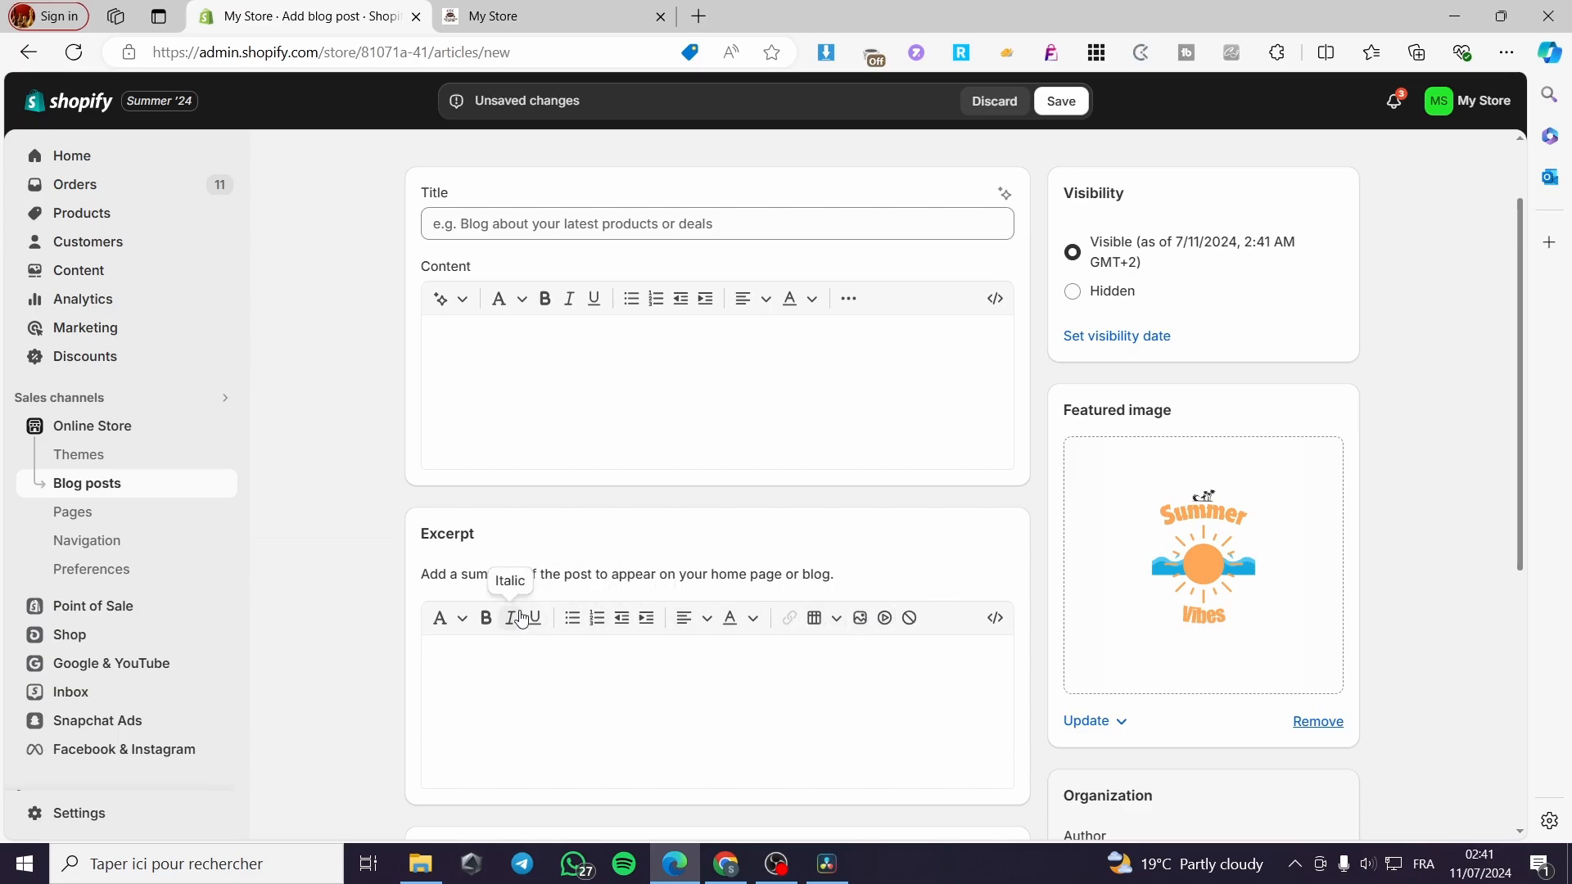
{"action": "left_click", "coordinate": [571, 212]}
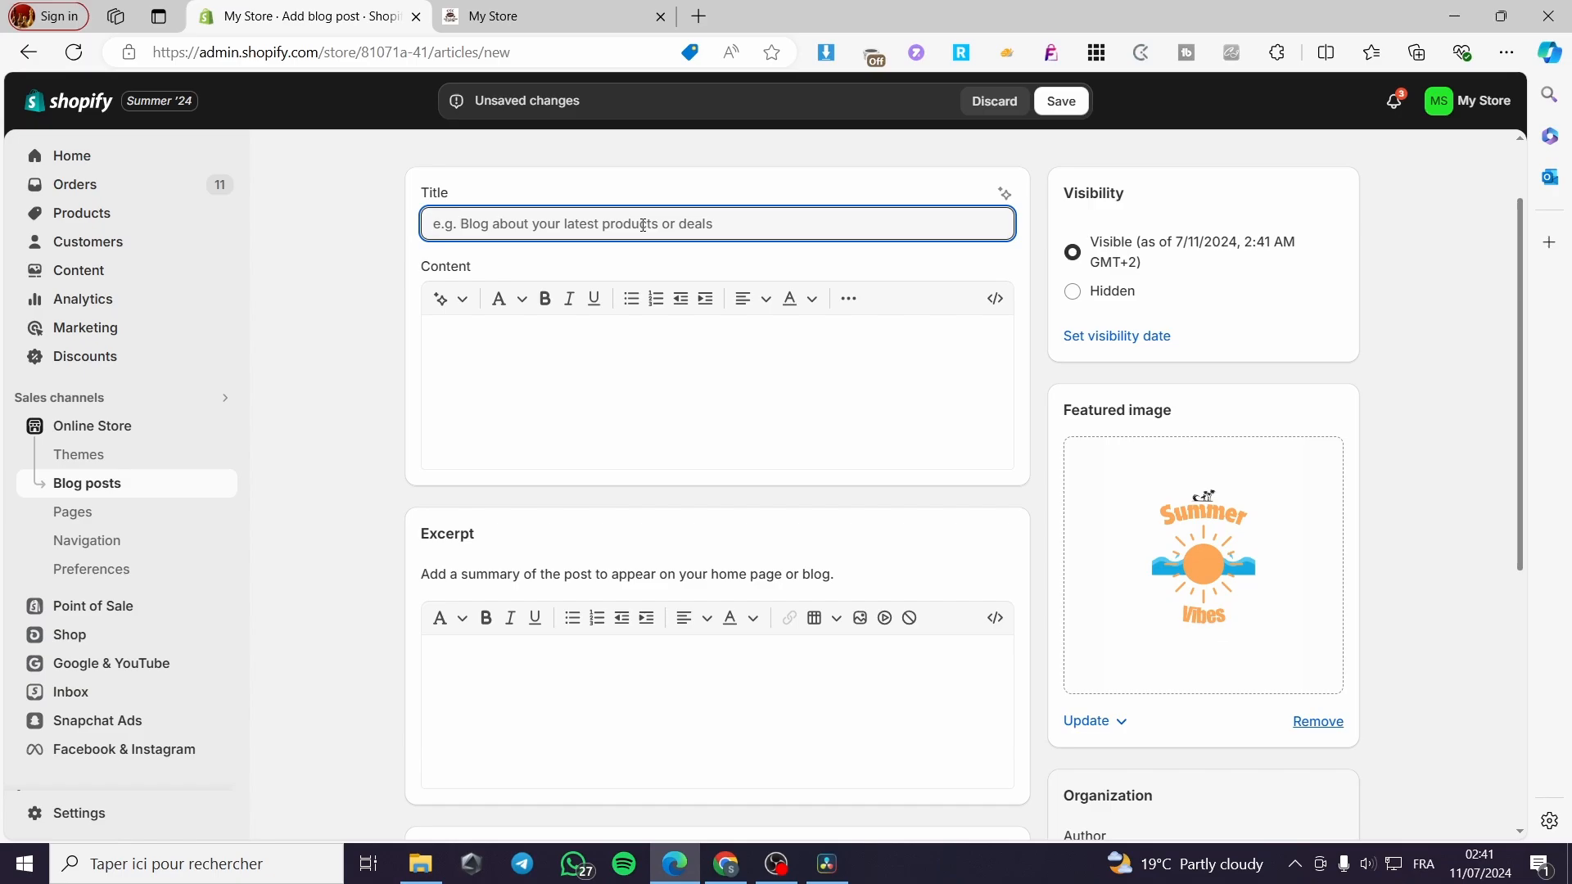
{"action": "type", "text": "T"}
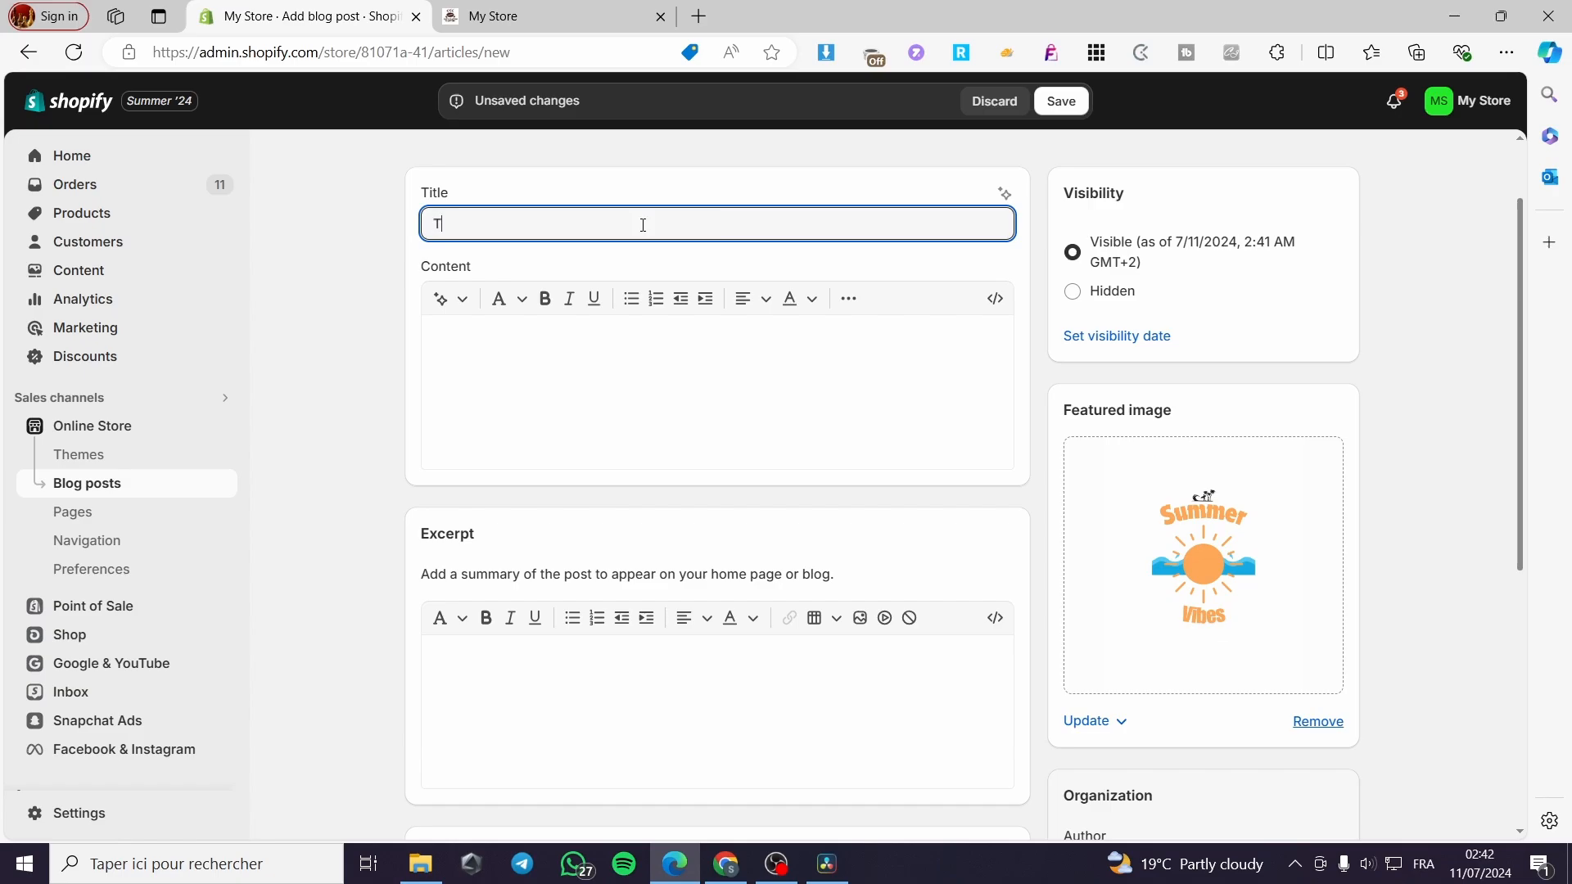
{"action": "type", "text": "-shirt quality id"}
{"action": "type", "text": "decreasing ."}
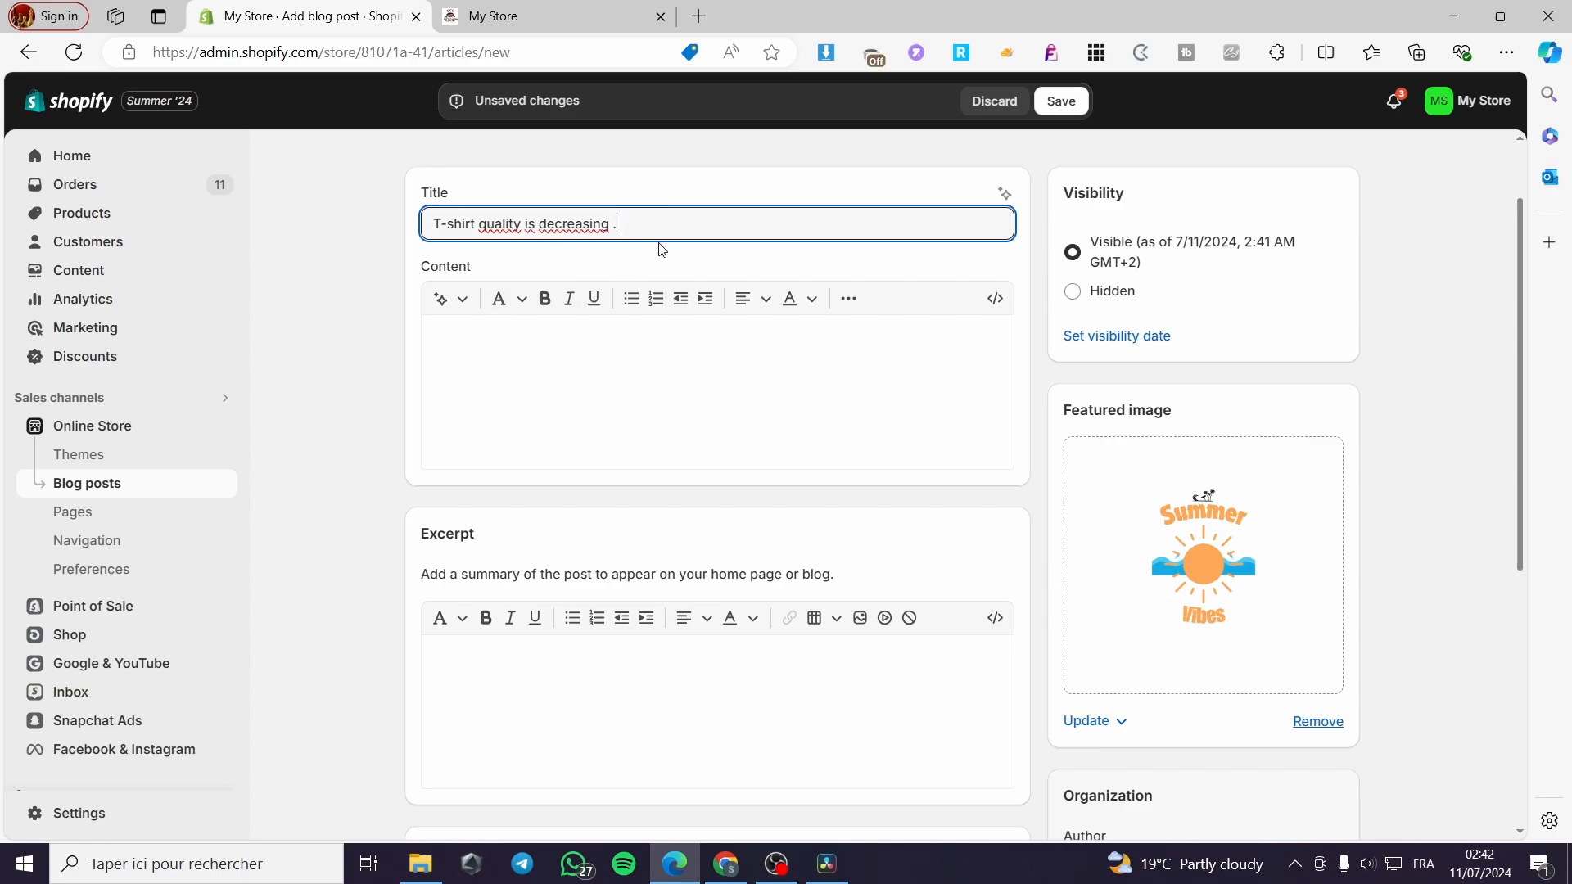
- Generate the post's content from its copied title "T-shirt quality is decreasing ." in the Expert tone and keep the generated text
{"action": "left_click_drag", "start_coordinate": [621, 224], "coordinate": [434, 219]}
{"action": "key", "text": "ctrl+c"}
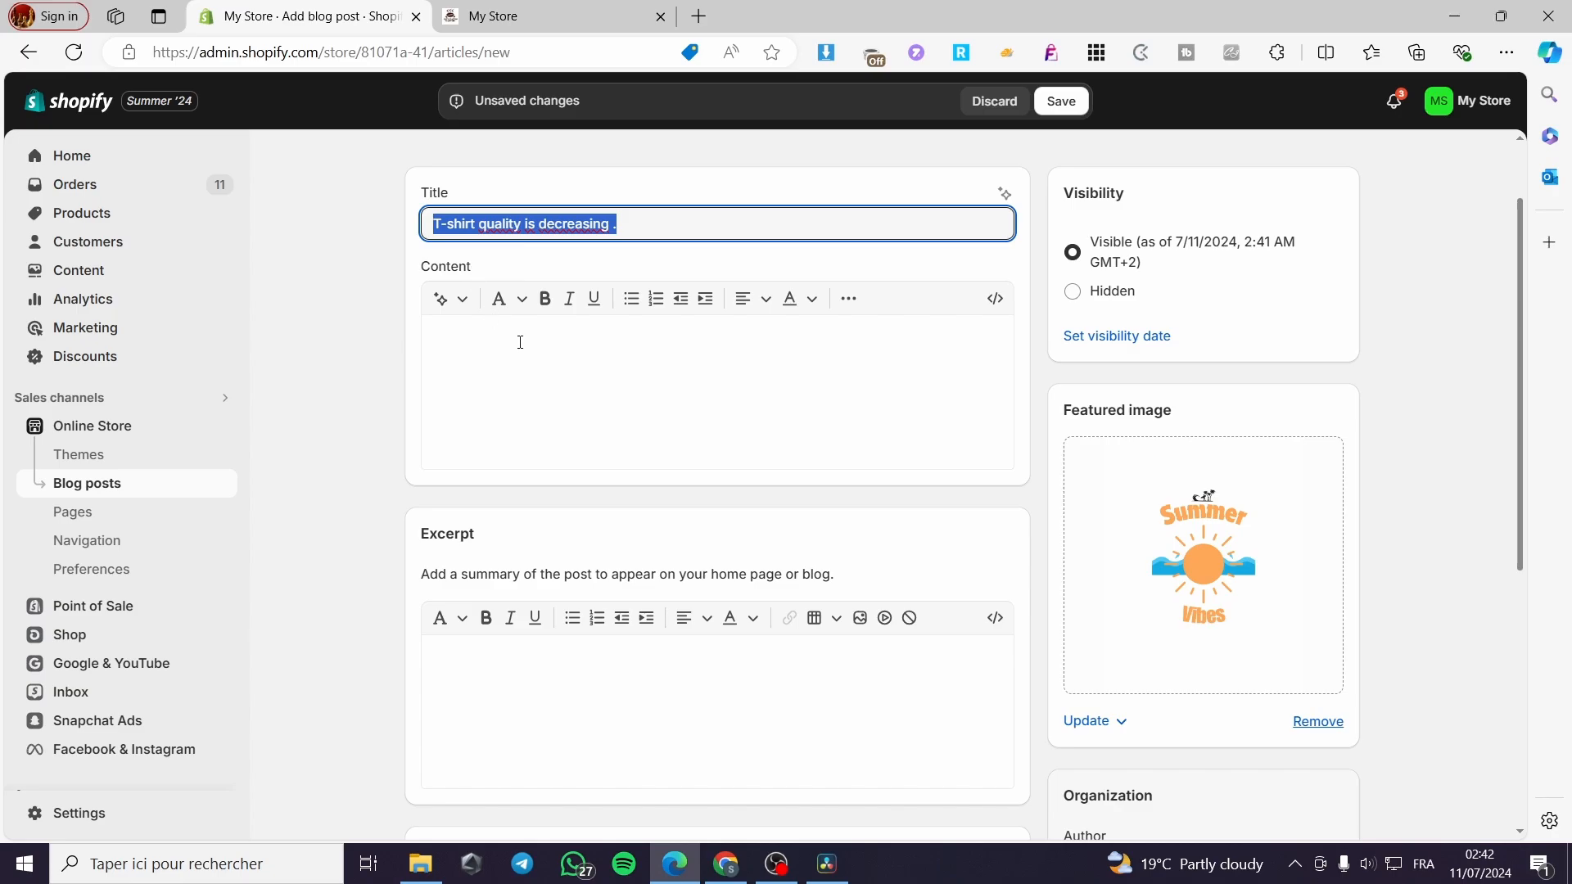
{"action": "left_click", "coordinate": [528, 341]}
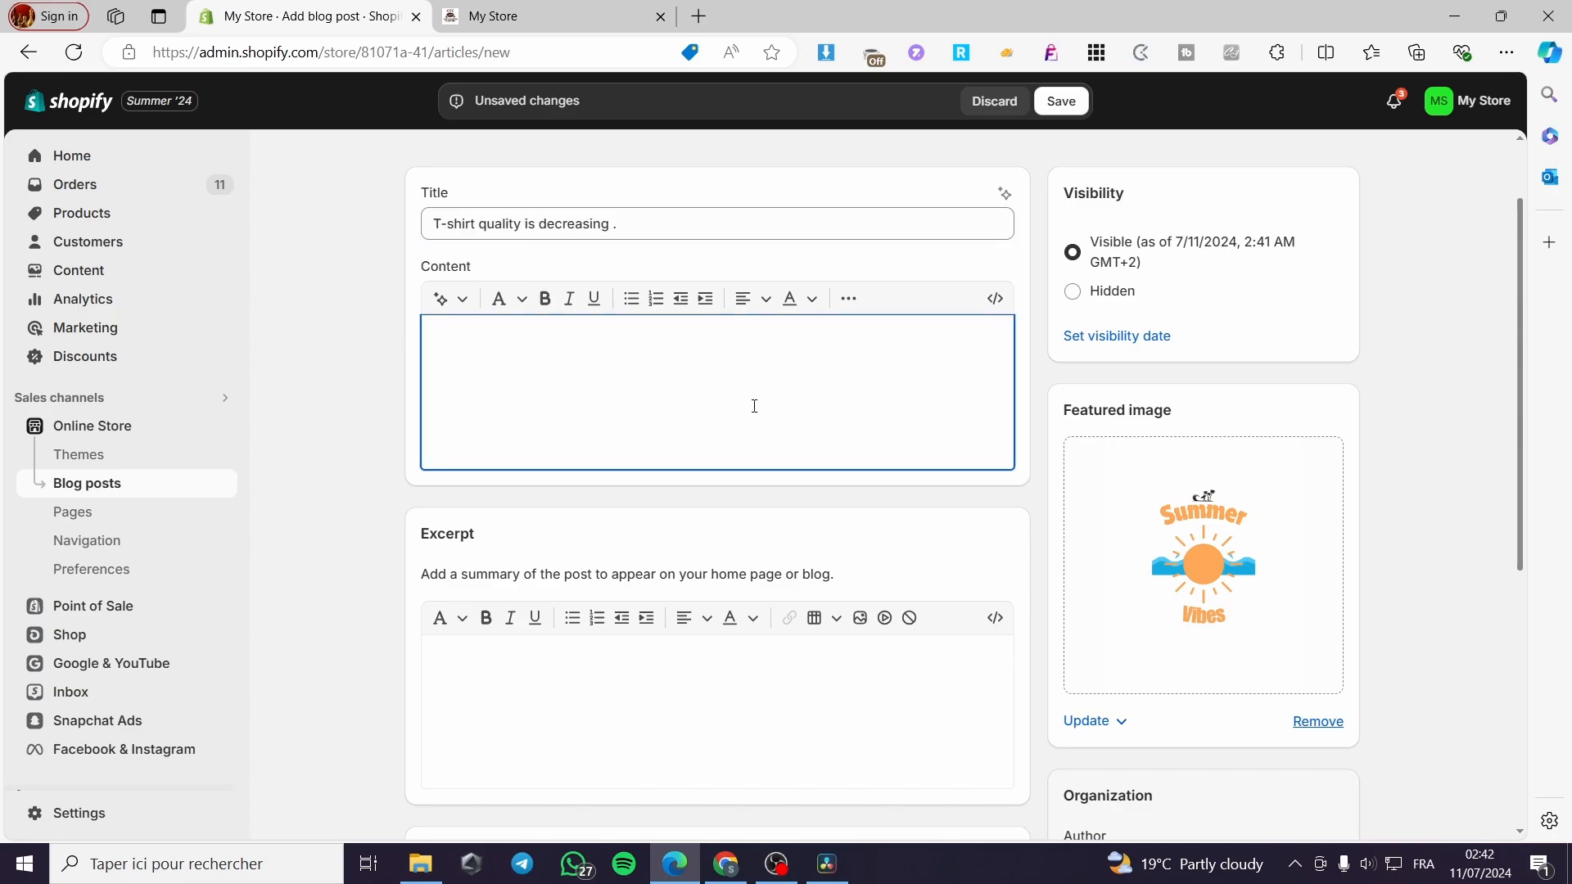
{"action": "left_click", "coordinate": [446, 299]}
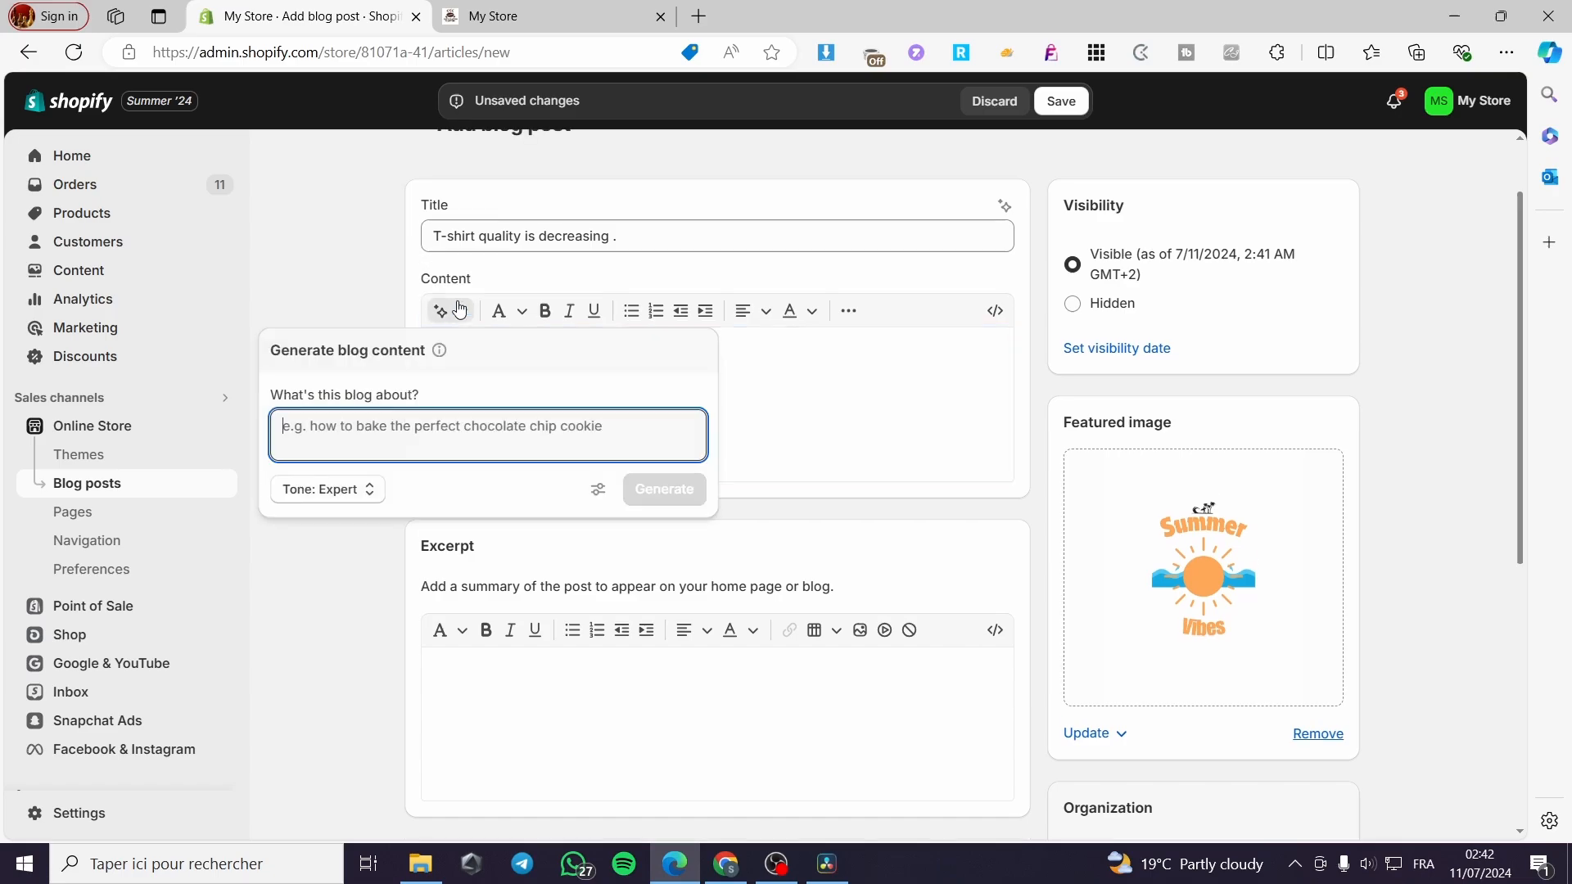
{"action": "left_click", "coordinate": [827, 377]}
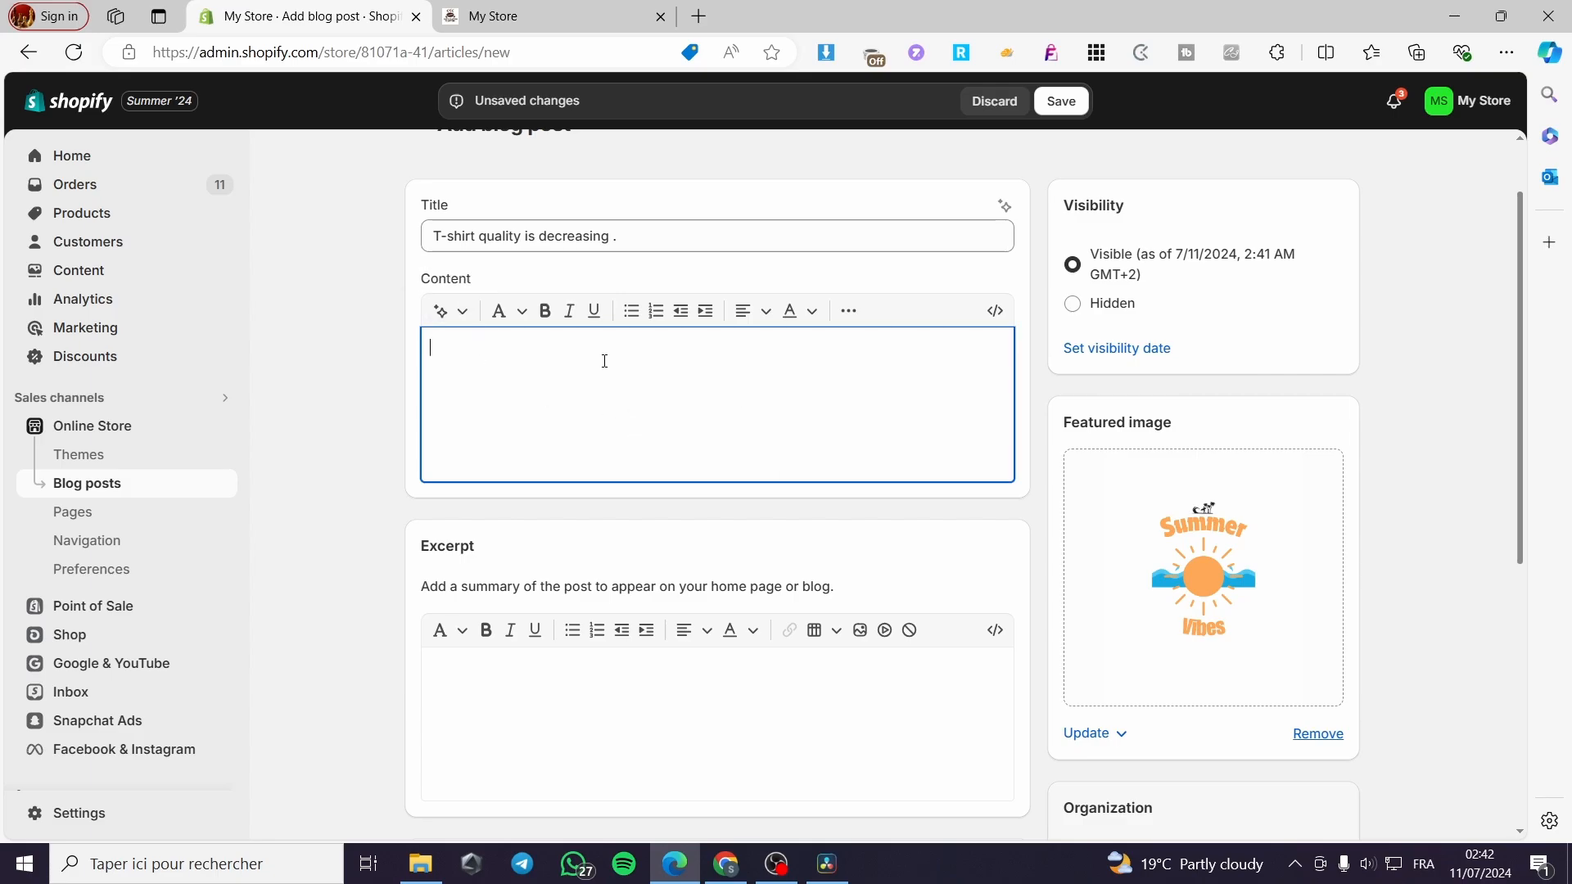
{"action": "left_click", "coordinate": [463, 312]}
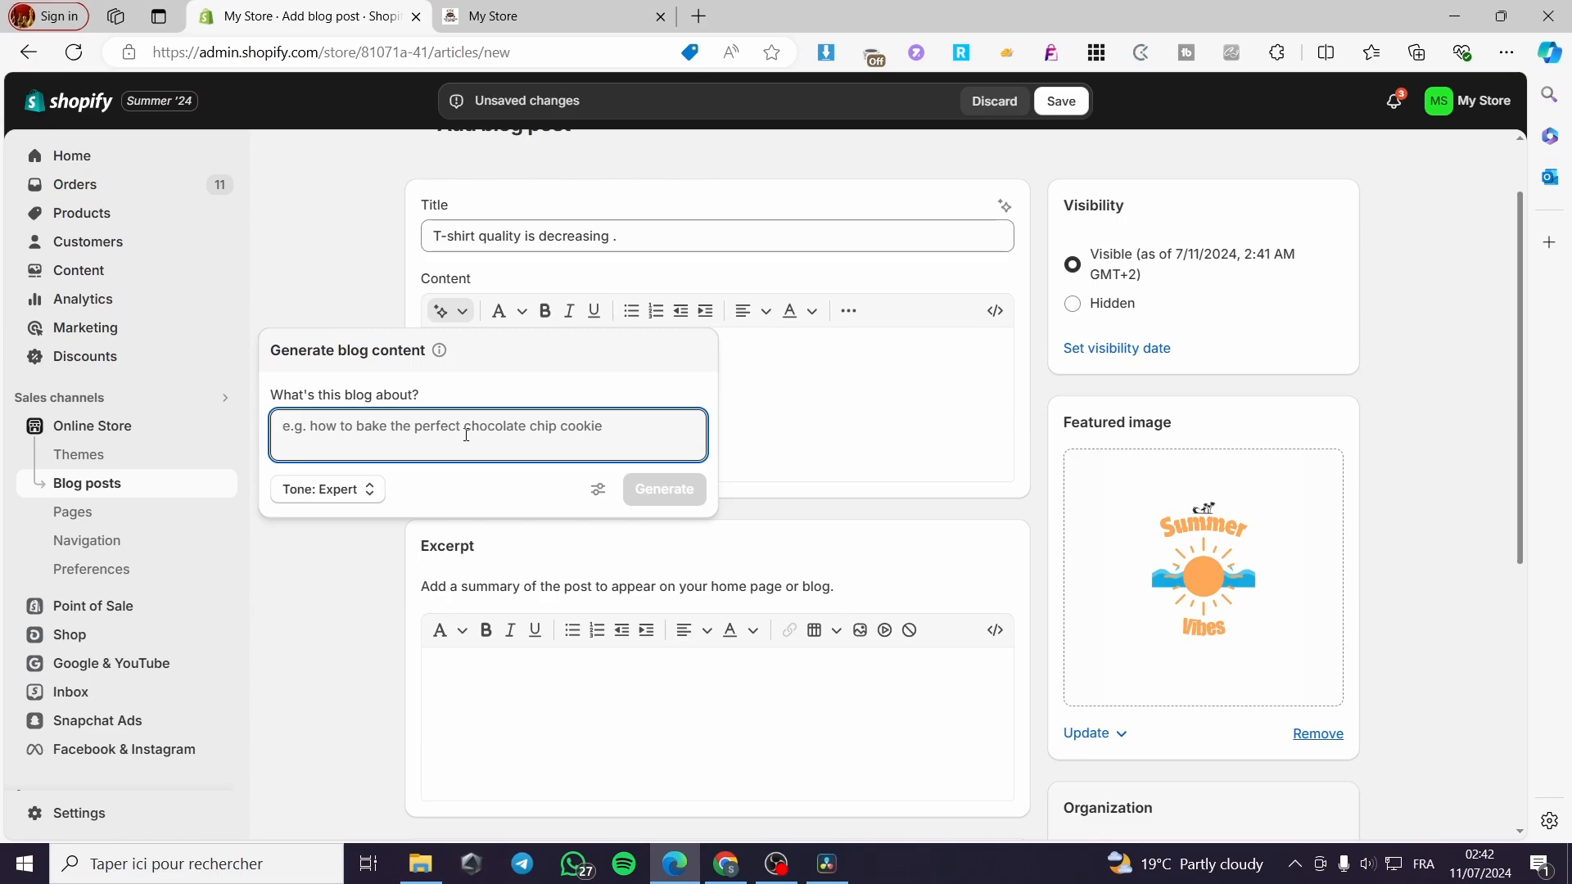
{"action": "key", "text": "ctrl+v"}
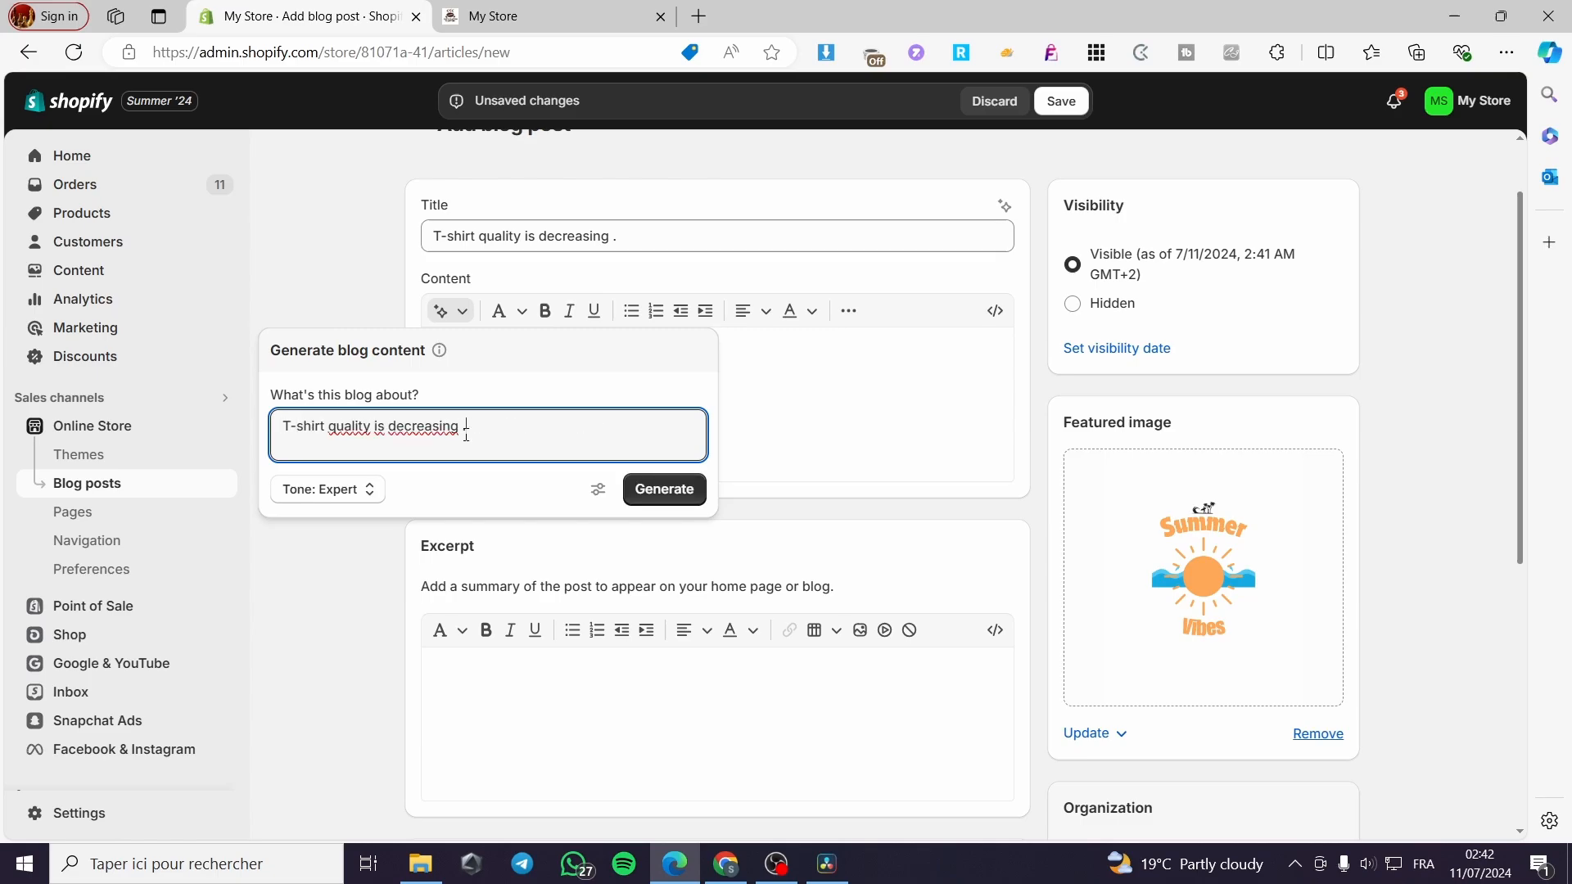
{"action": "left_click", "coordinate": [666, 491]}
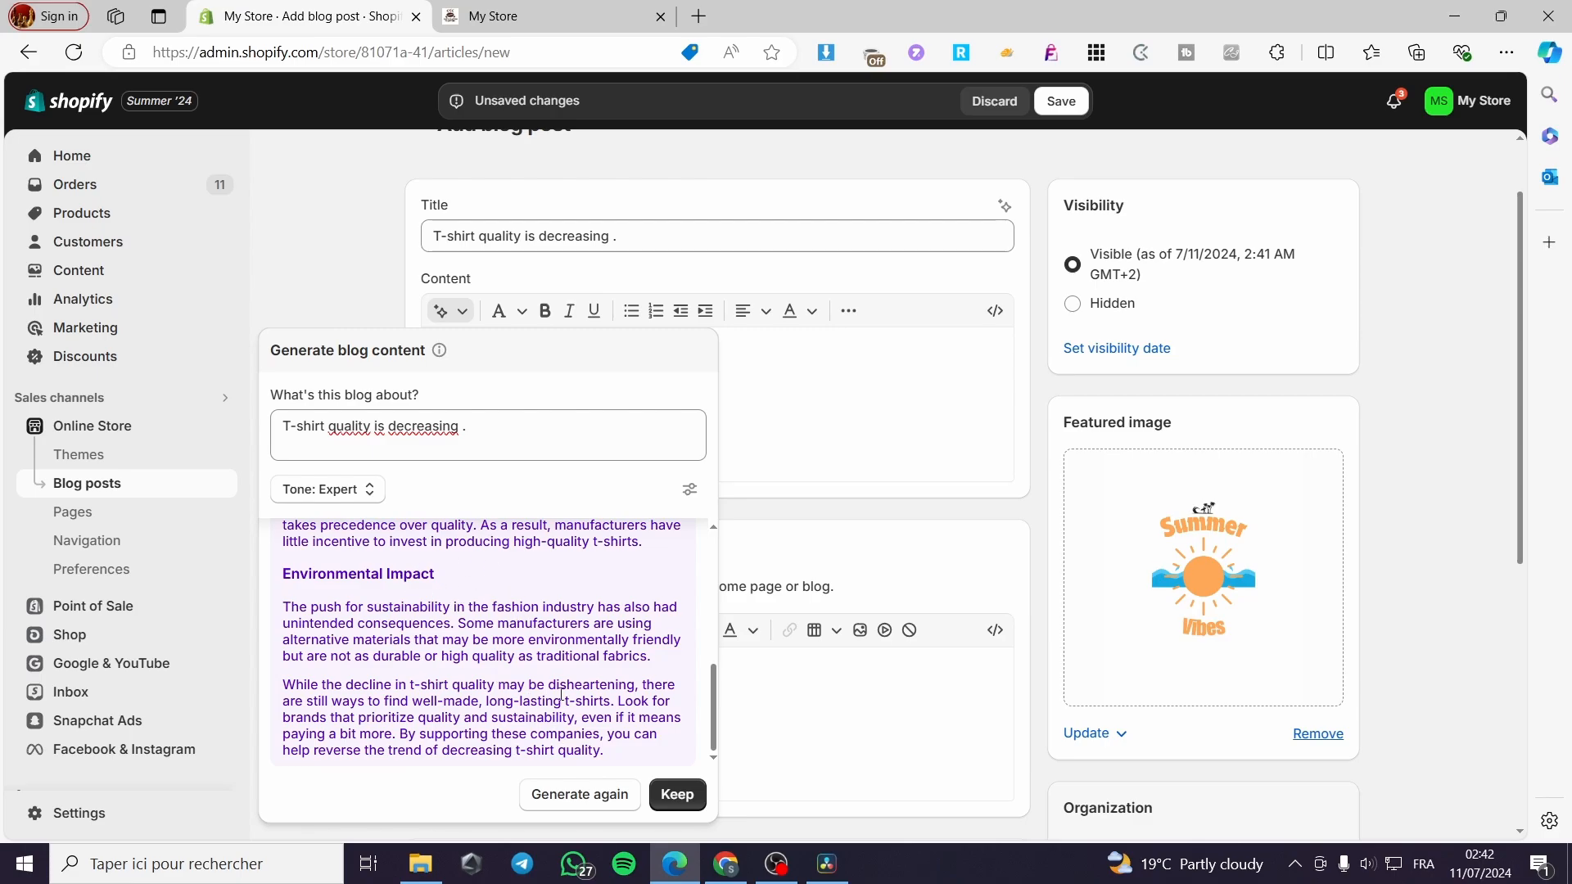
{"action": "left_click", "coordinate": [683, 798]}
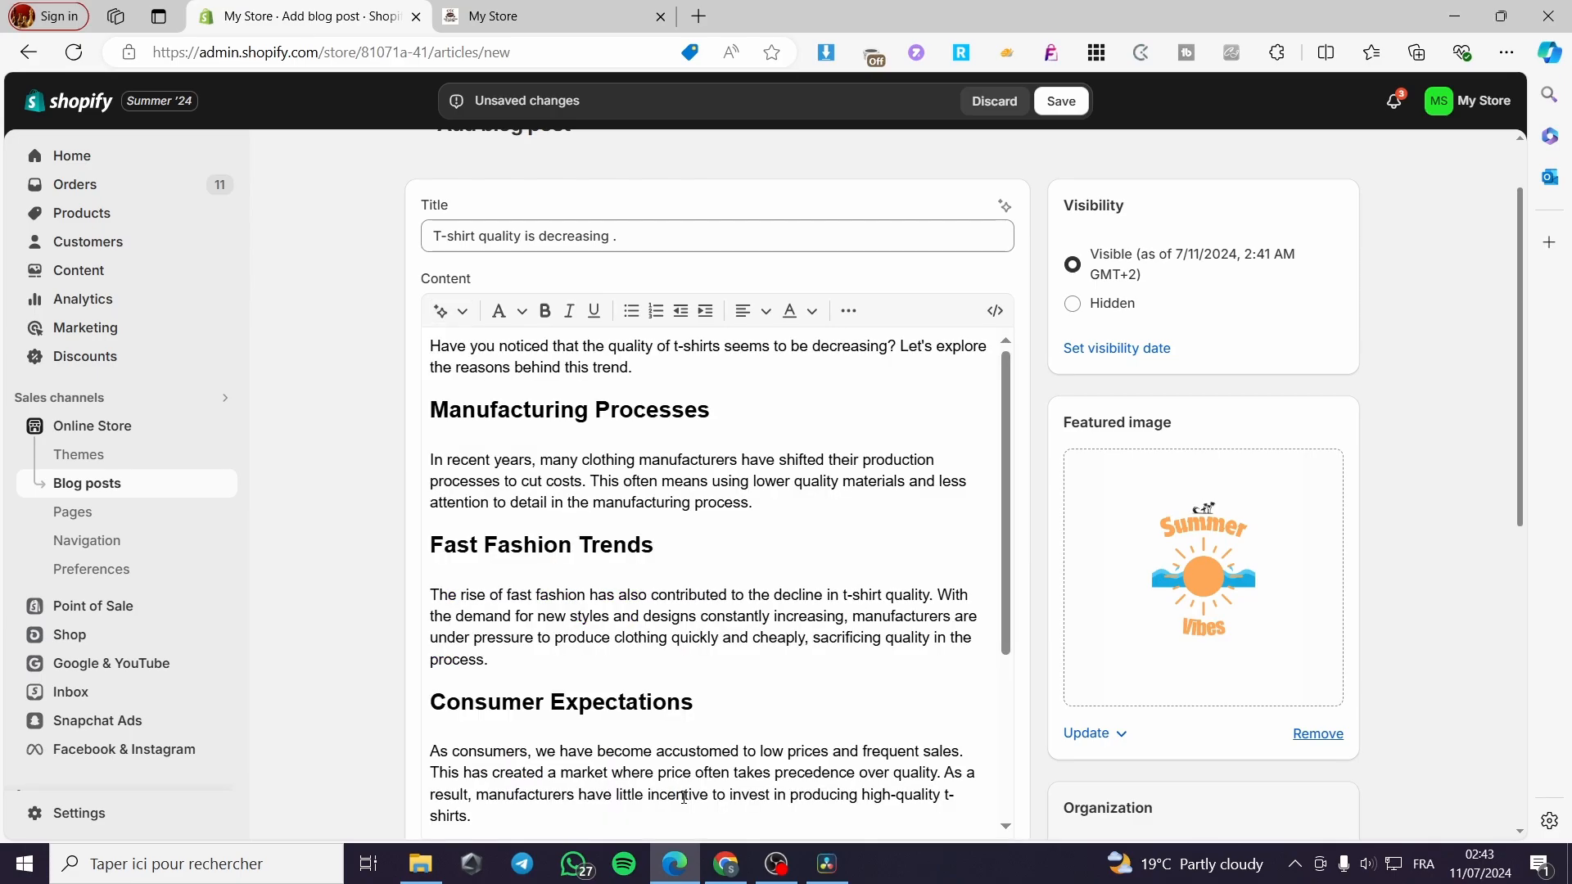
- Review the generated blog content from its opening through the closing paragraph and down to the excerpt section
{"action": "scroll", "coordinate": [792, 571], "scroll_direction": "down", "scroll_amount": 6}
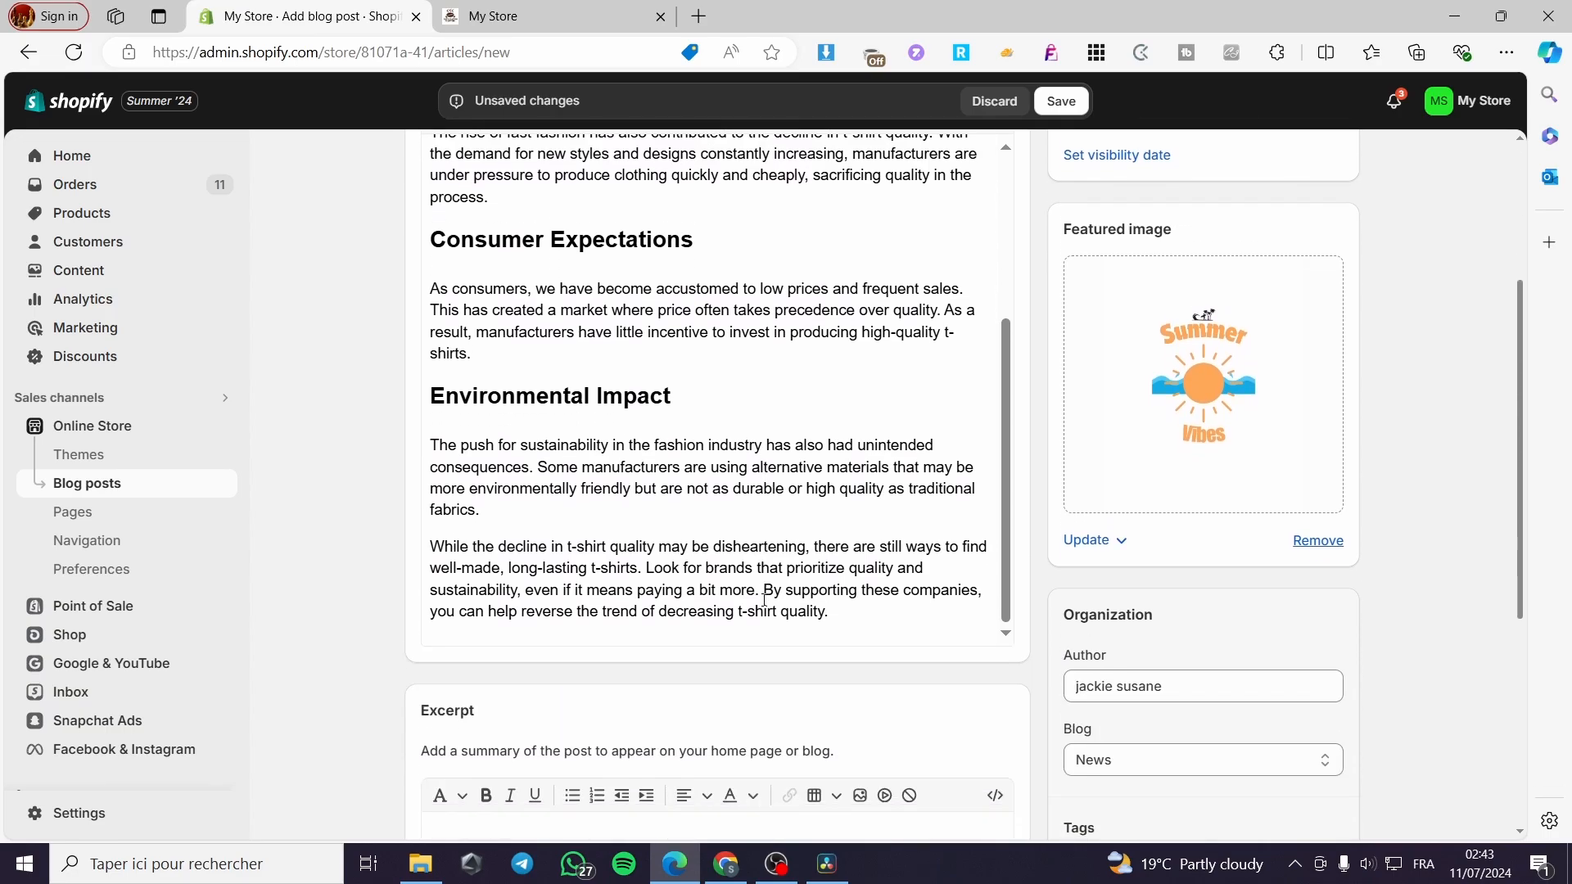
{"action": "scroll", "coordinate": [754, 591], "scroll_direction": "up", "scroll_amount": 3}
{"action": "scroll", "coordinate": [739, 595], "scroll_direction": "up", "scroll_amount": 3}
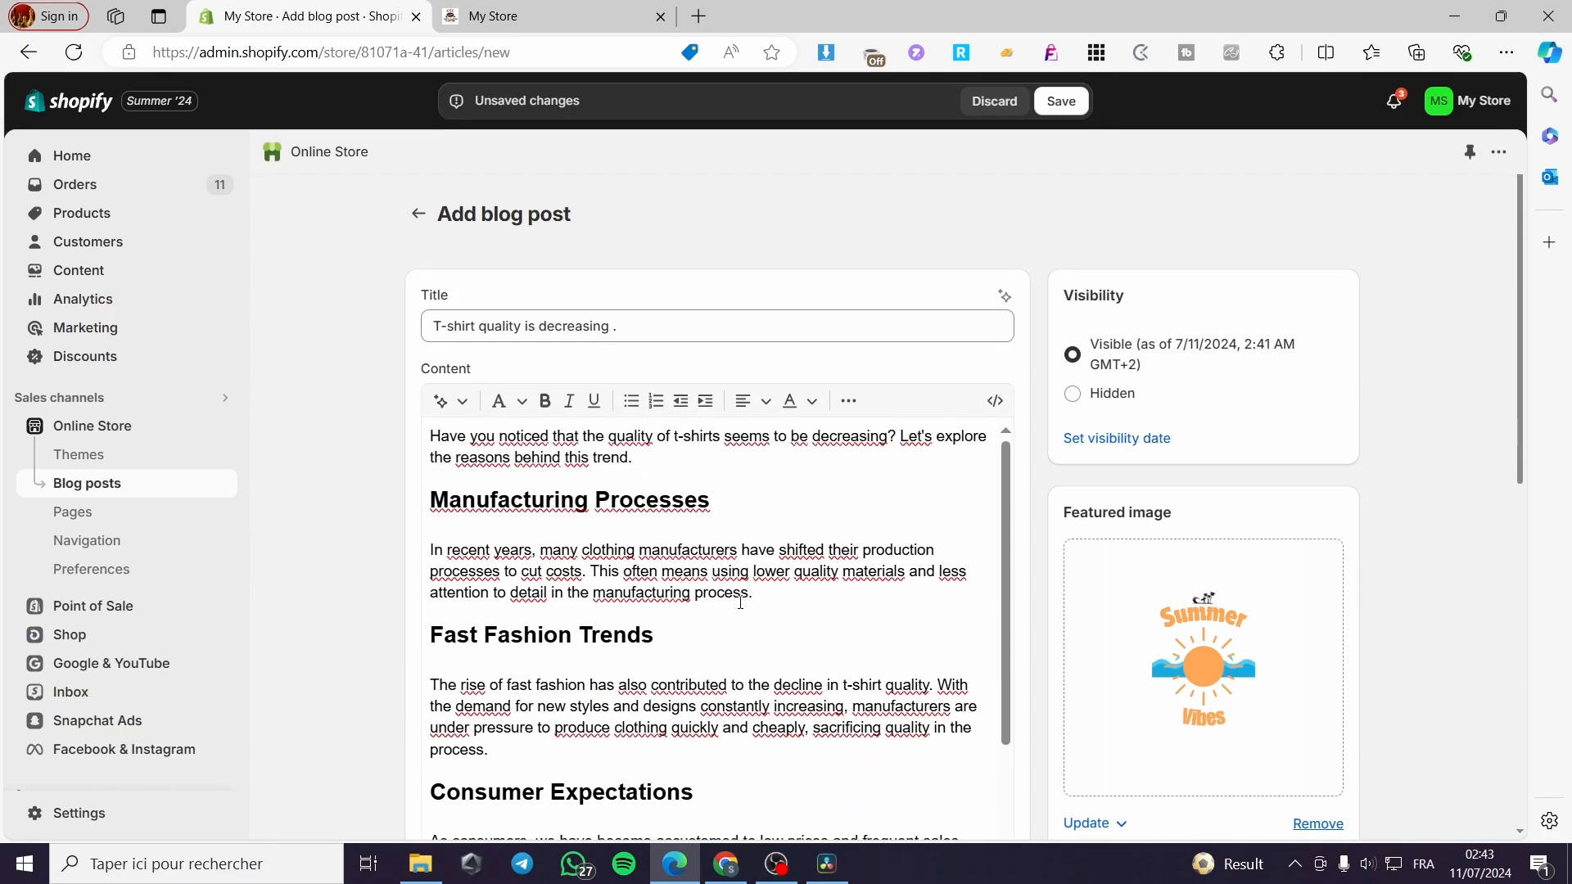
{"action": "scroll", "coordinate": [668, 613], "scroll_direction": "down", "scroll_amount": 3}
{"action": "scroll", "coordinate": [668, 613], "scroll_direction": "down", "scroll_amount": 6}
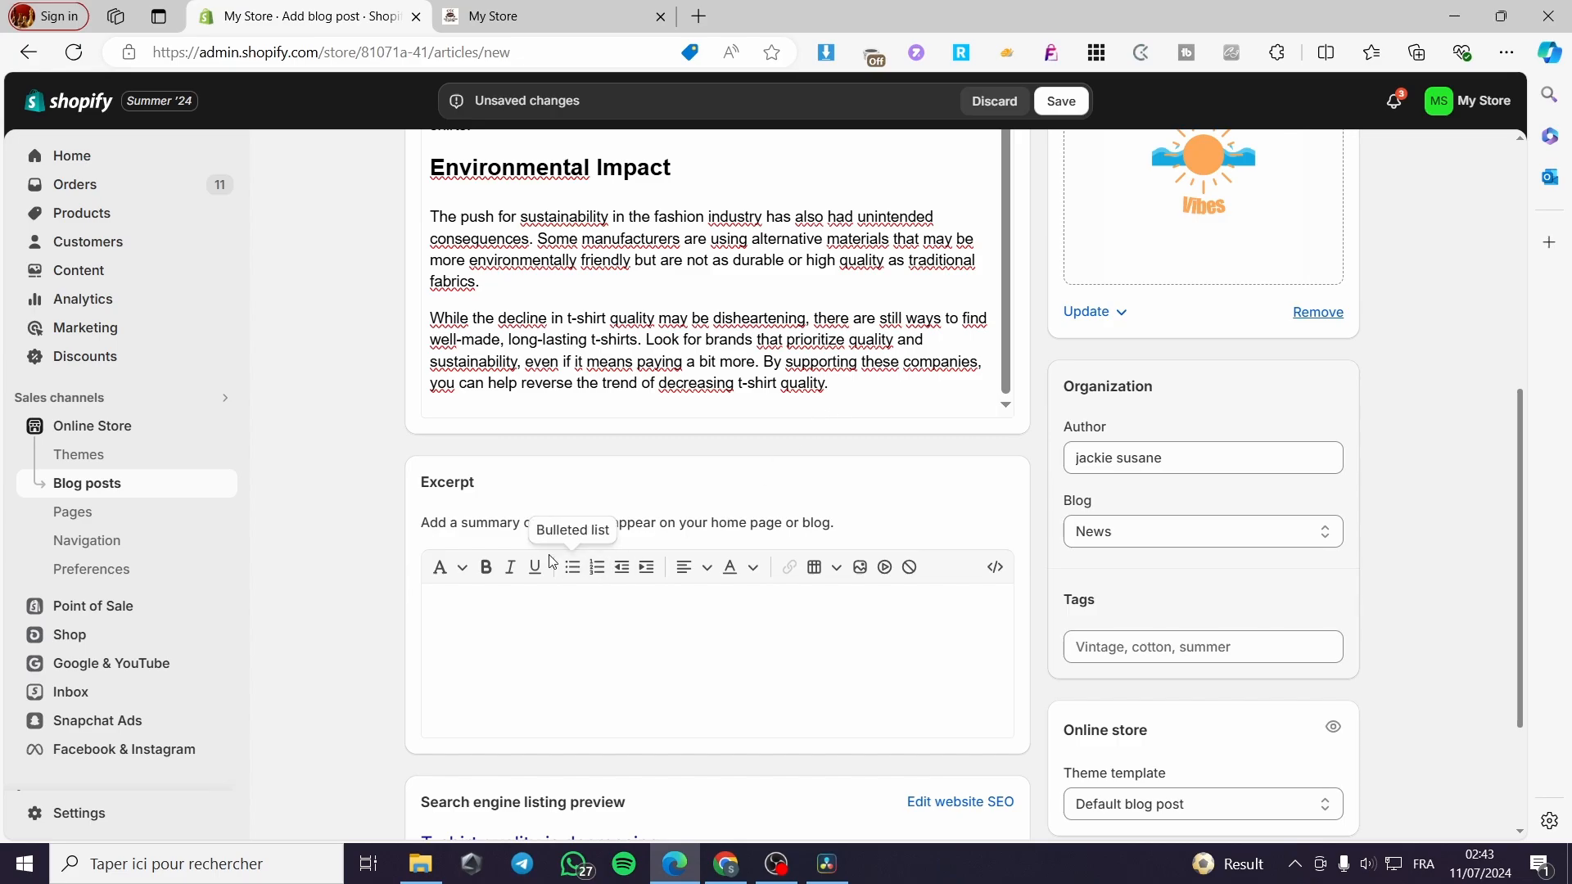
- Copy the content's opening paragraph about decreasing T-shirt quality into the excerpt and make the excerpt text bold
{"action": "scroll", "coordinate": [709, 507], "scroll_direction": "up", "scroll_amount": 1}
{"action": "scroll", "coordinate": [707, 550], "scroll_direction": "up", "scroll_amount": 3}
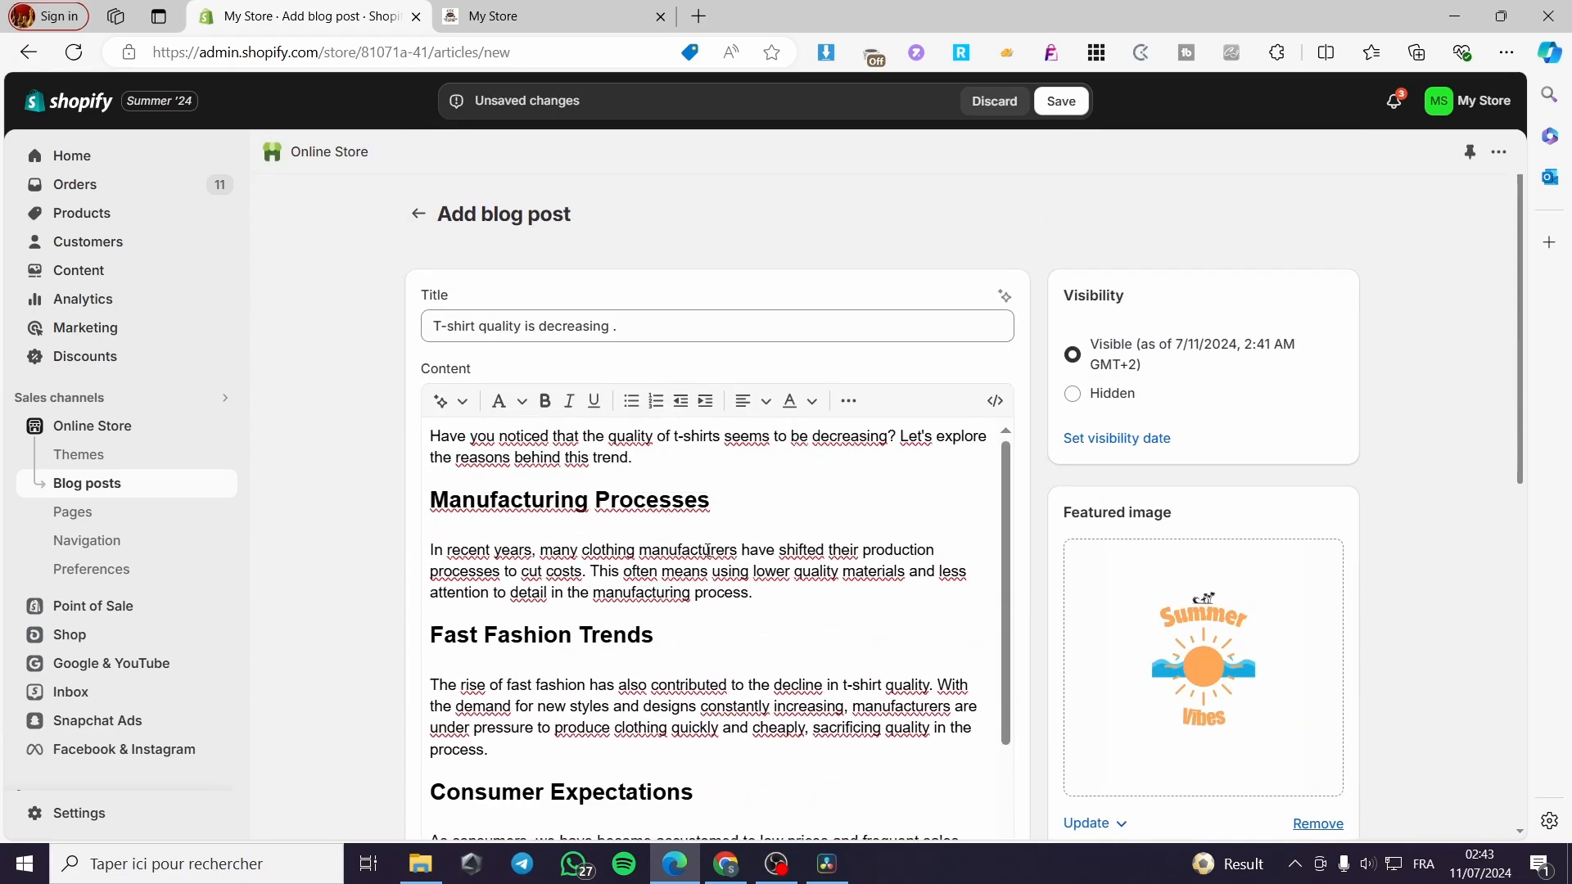
{"action": "left_click_drag", "start_coordinate": [434, 436], "coordinate": [674, 453]}
{"action": "key", "text": "ctrl+c"}
{"action": "scroll", "coordinate": [800, 611], "scroll_direction": "down", "scroll_amount": 10}
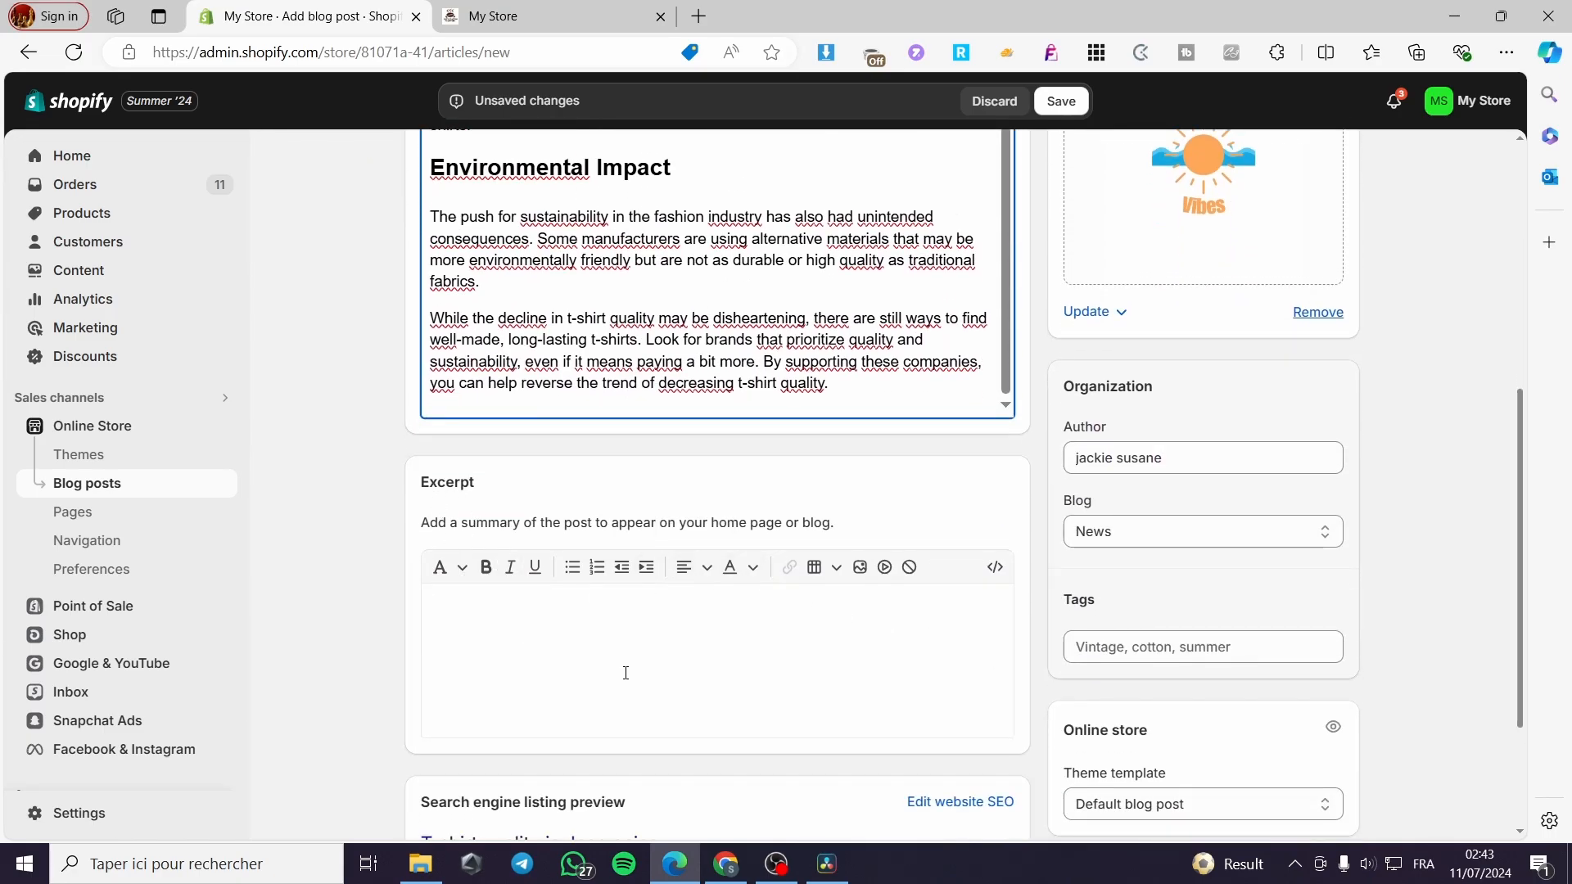
{"action": "left_click", "coordinate": [626, 672]}
{"action": "key", "text": "ctrl+v"}
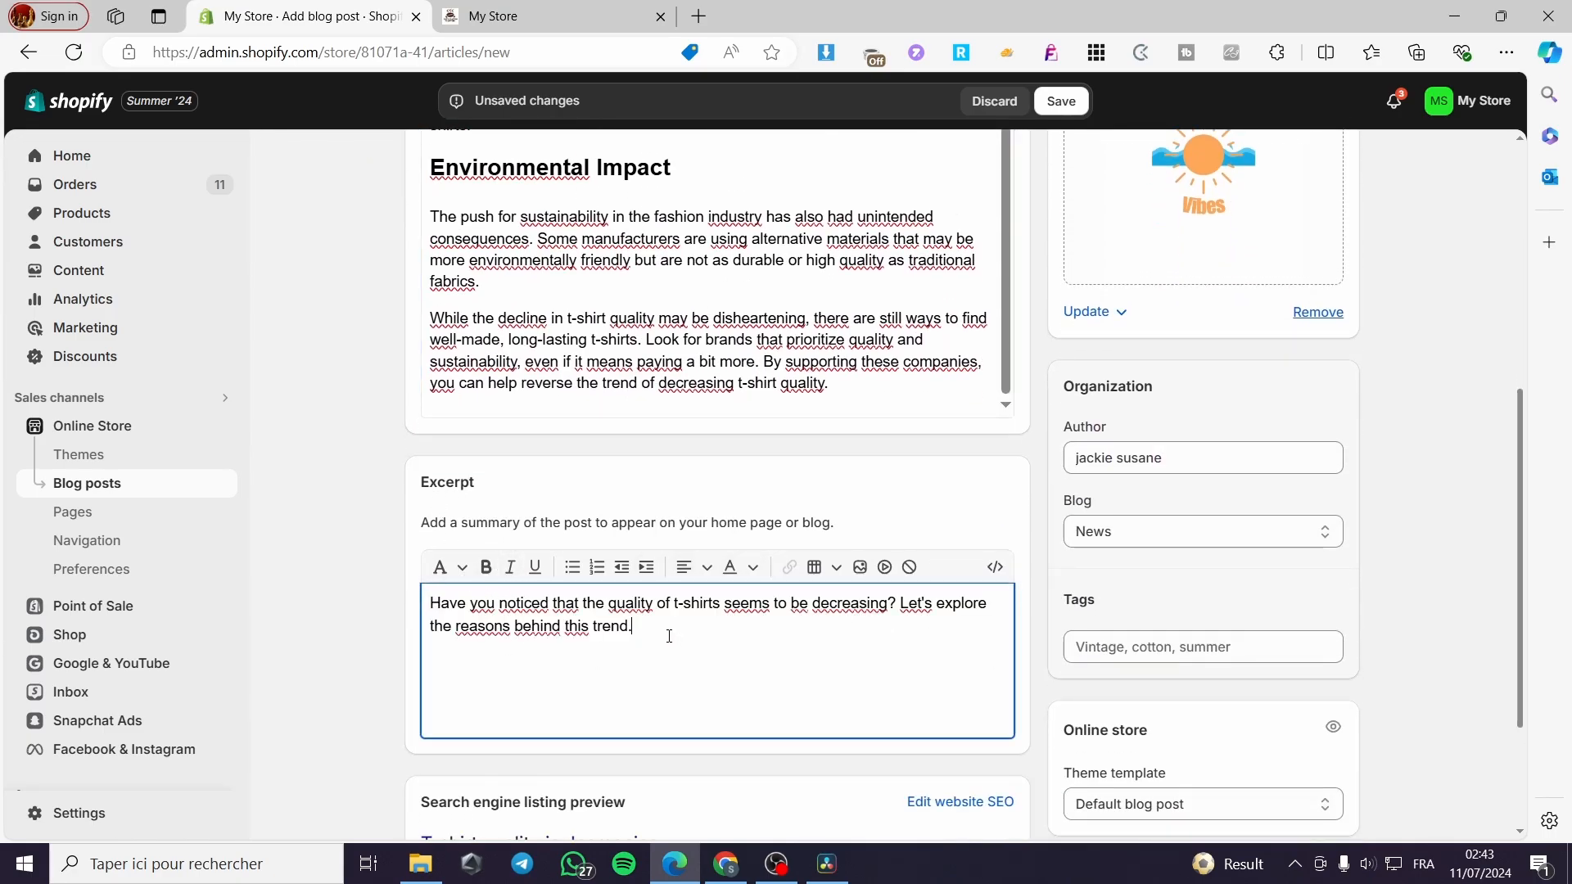
{"action": "left_click_drag", "start_coordinate": [669, 636], "coordinate": [430, 603]}
{"action": "left_click", "coordinate": [488, 571]}
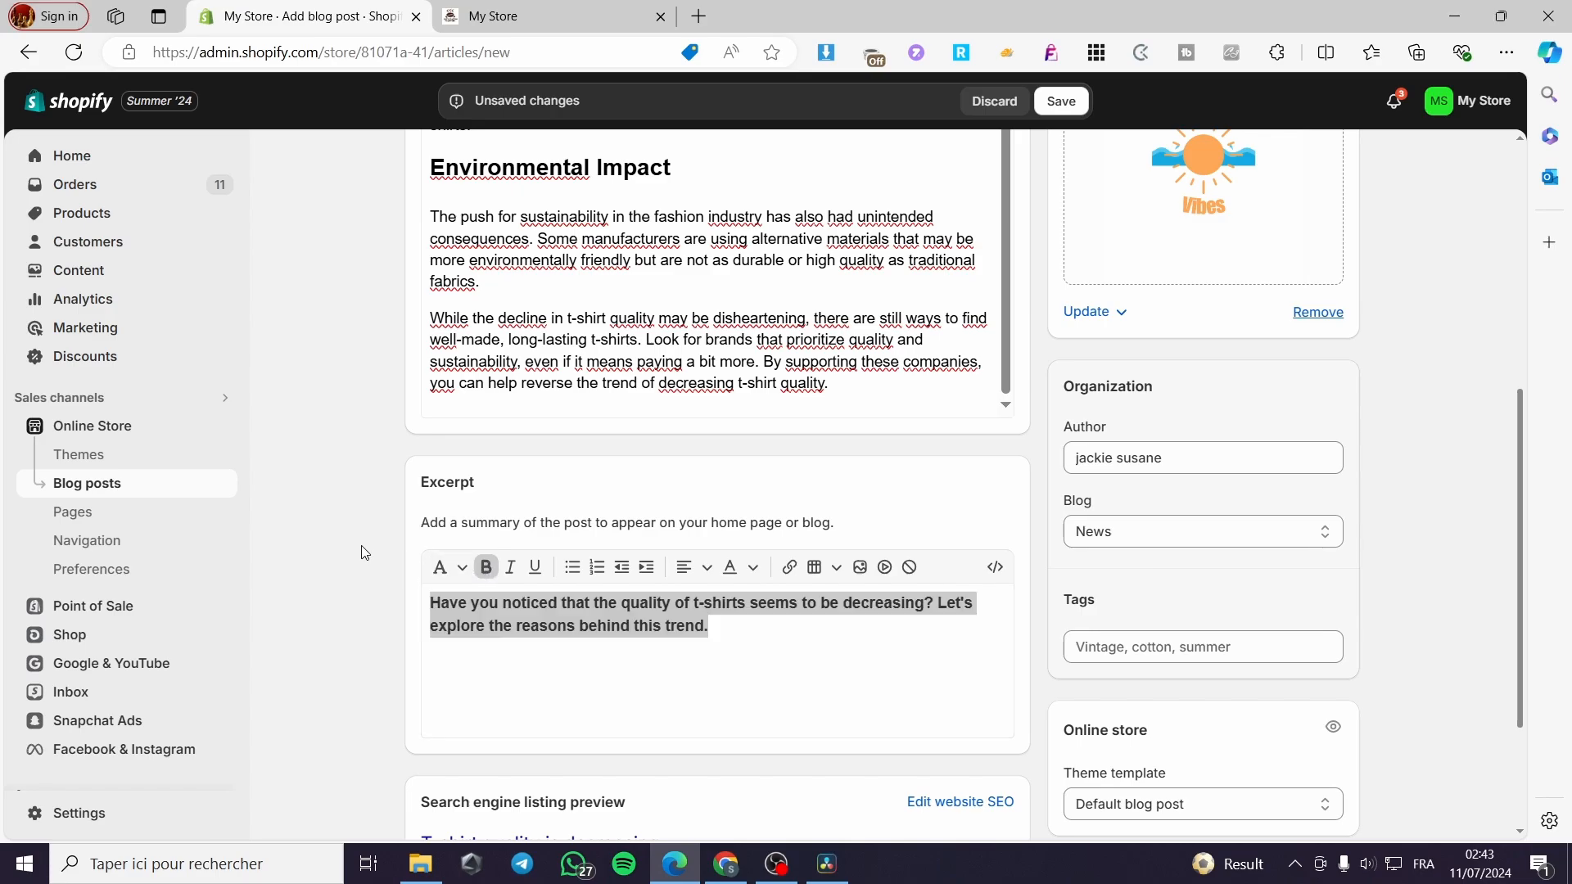
- Check the post's URL in the search engine listing preview and the blogs available for it
{"action": "scroll", "coordinate": [384, 546], "scroll_direction": "down", "scroll_amount": 3}
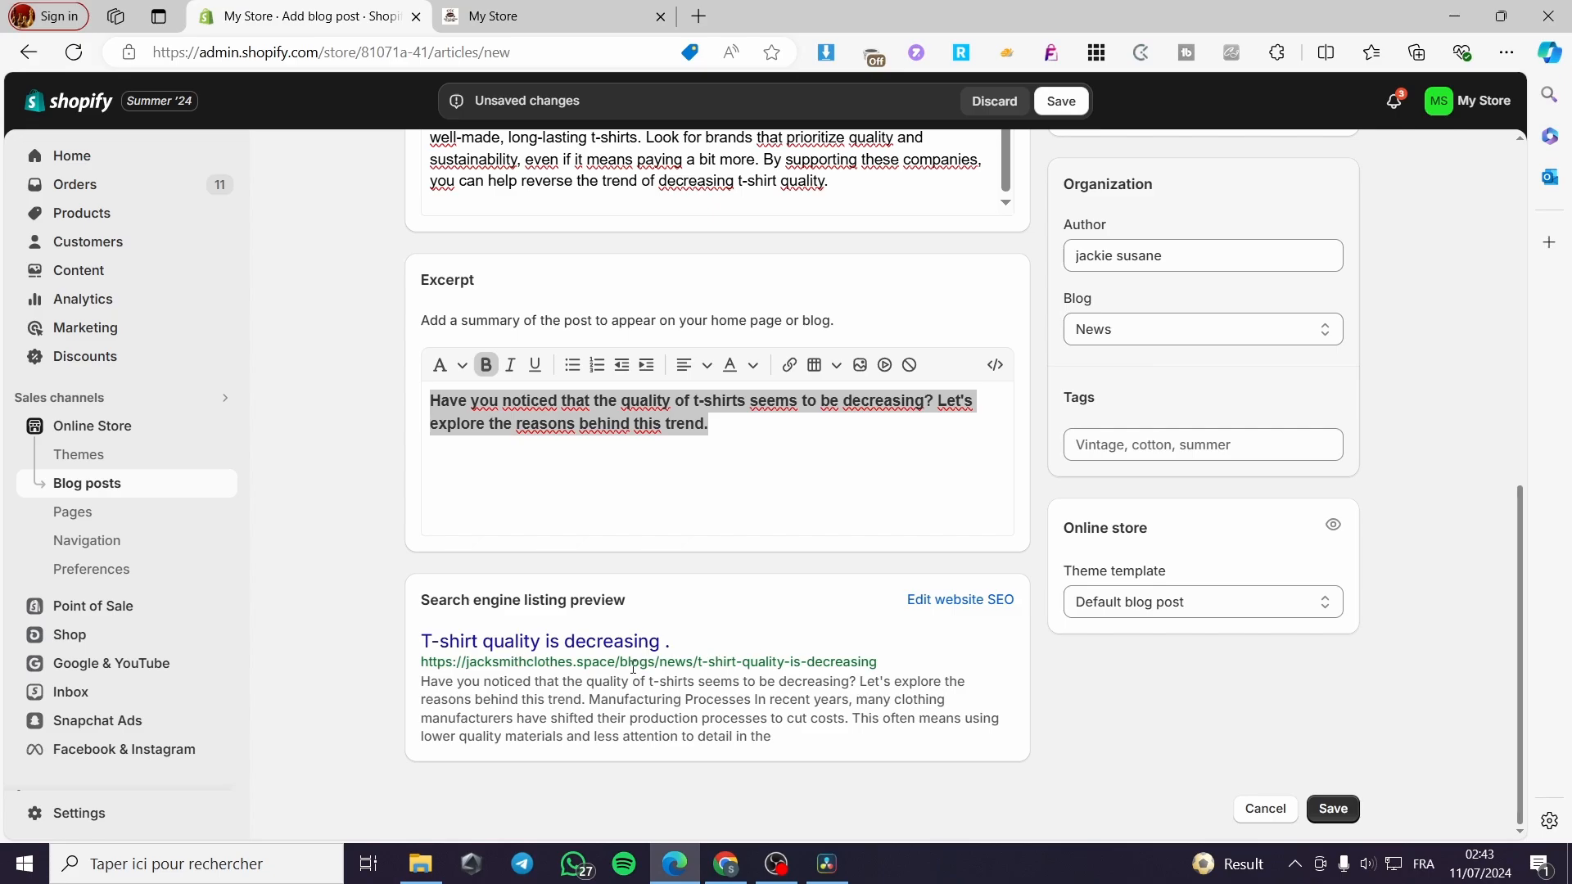
{"action": "left_click_drag", "start_coordinate": [883, 663], "coordinate": [422, 663]}
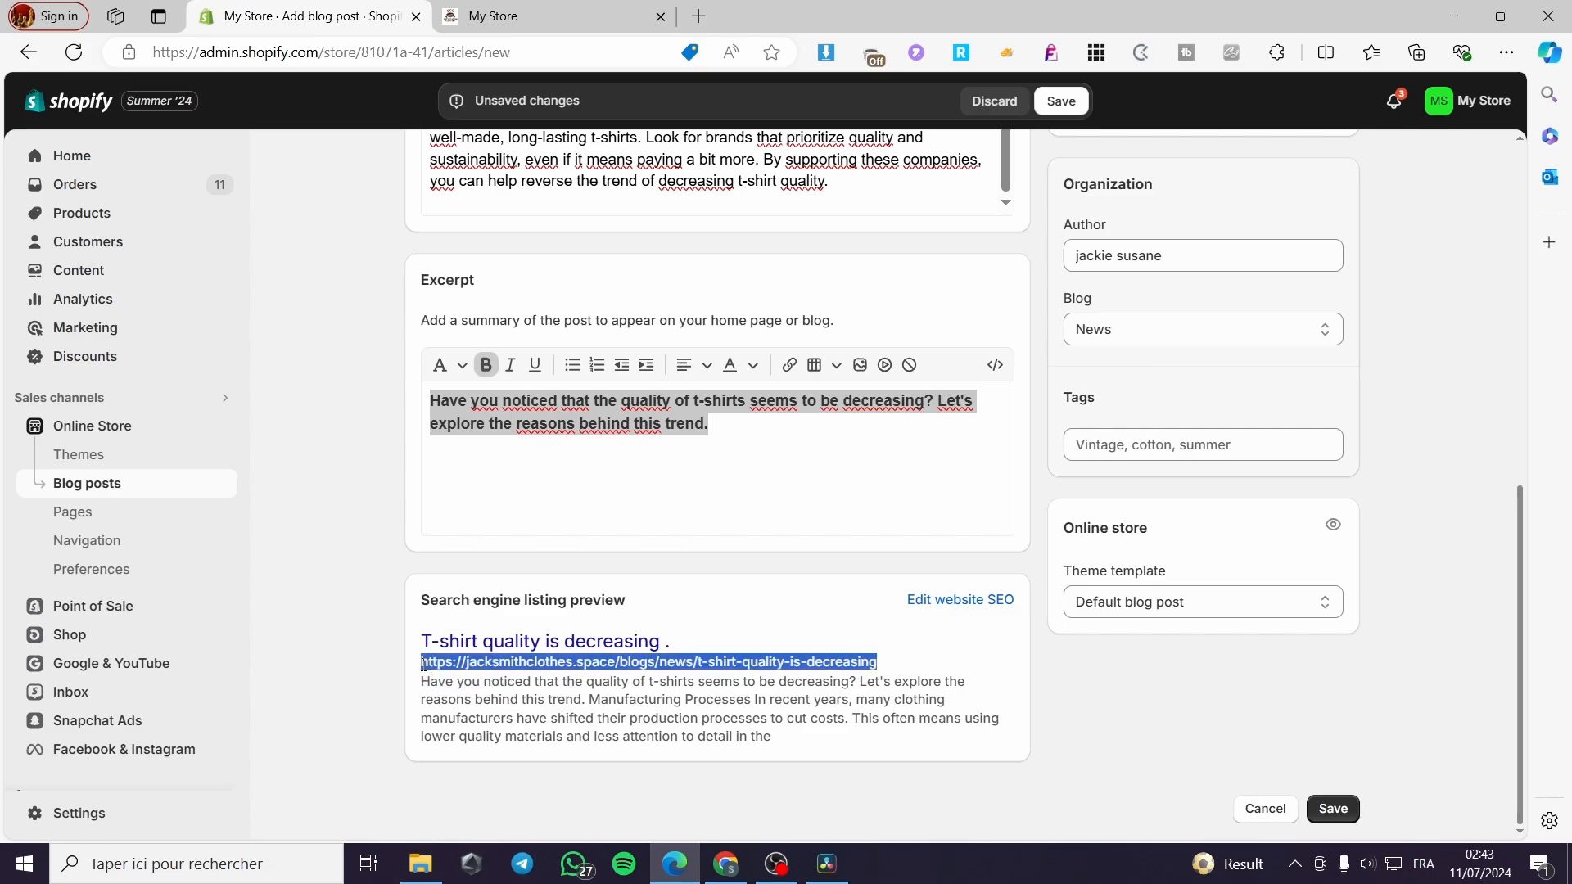
{"action": "left_click", "coordinate": [1353, 749]}
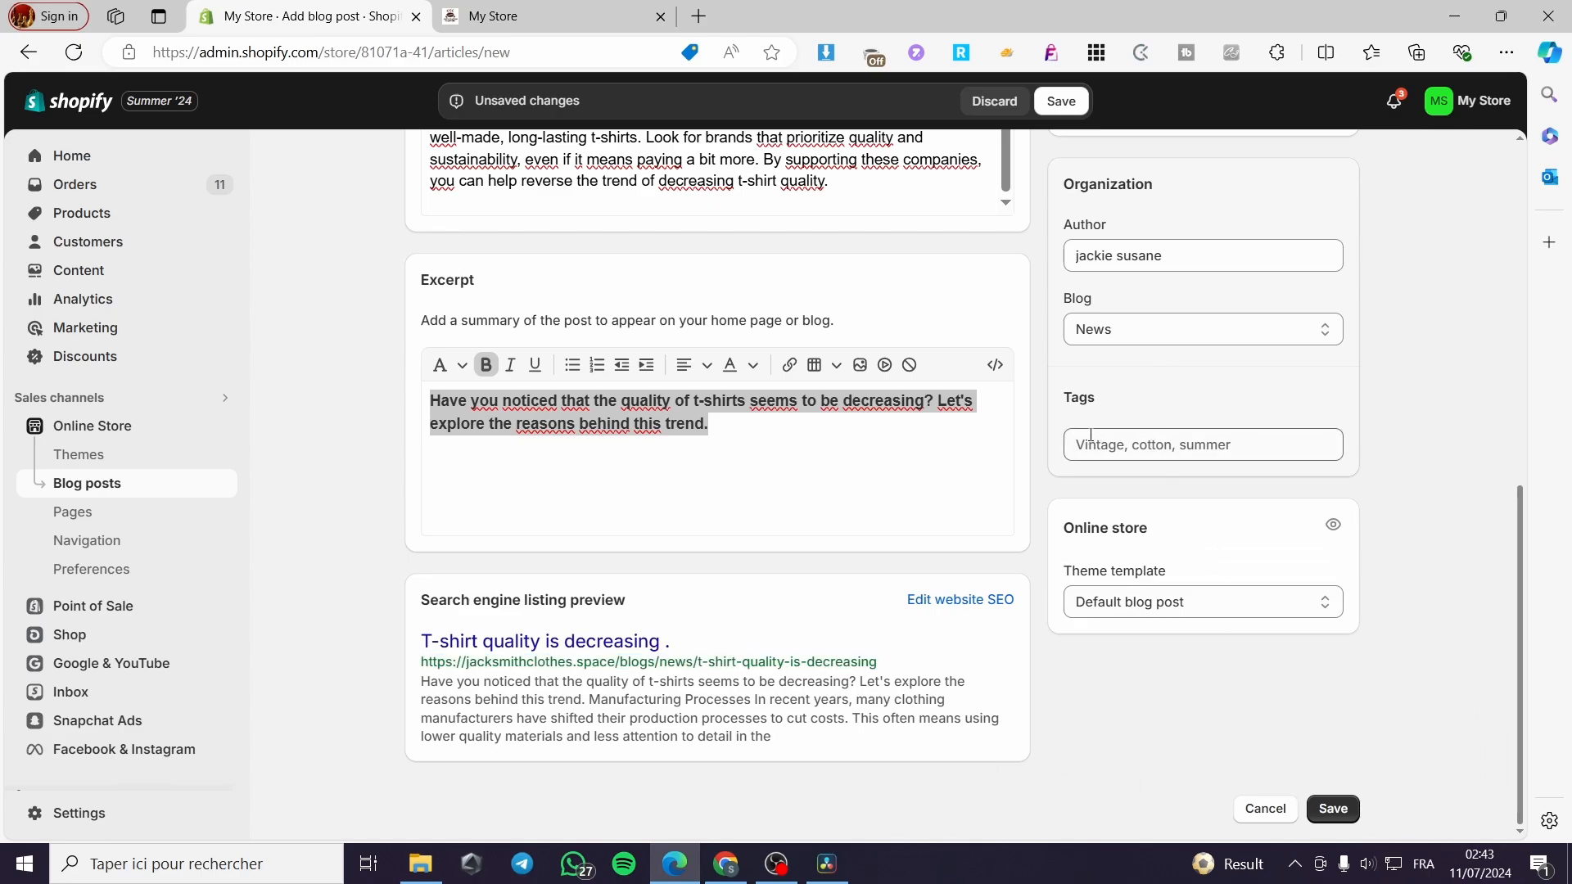
{"action": "left_click", "coordinate": [1176, 336]}
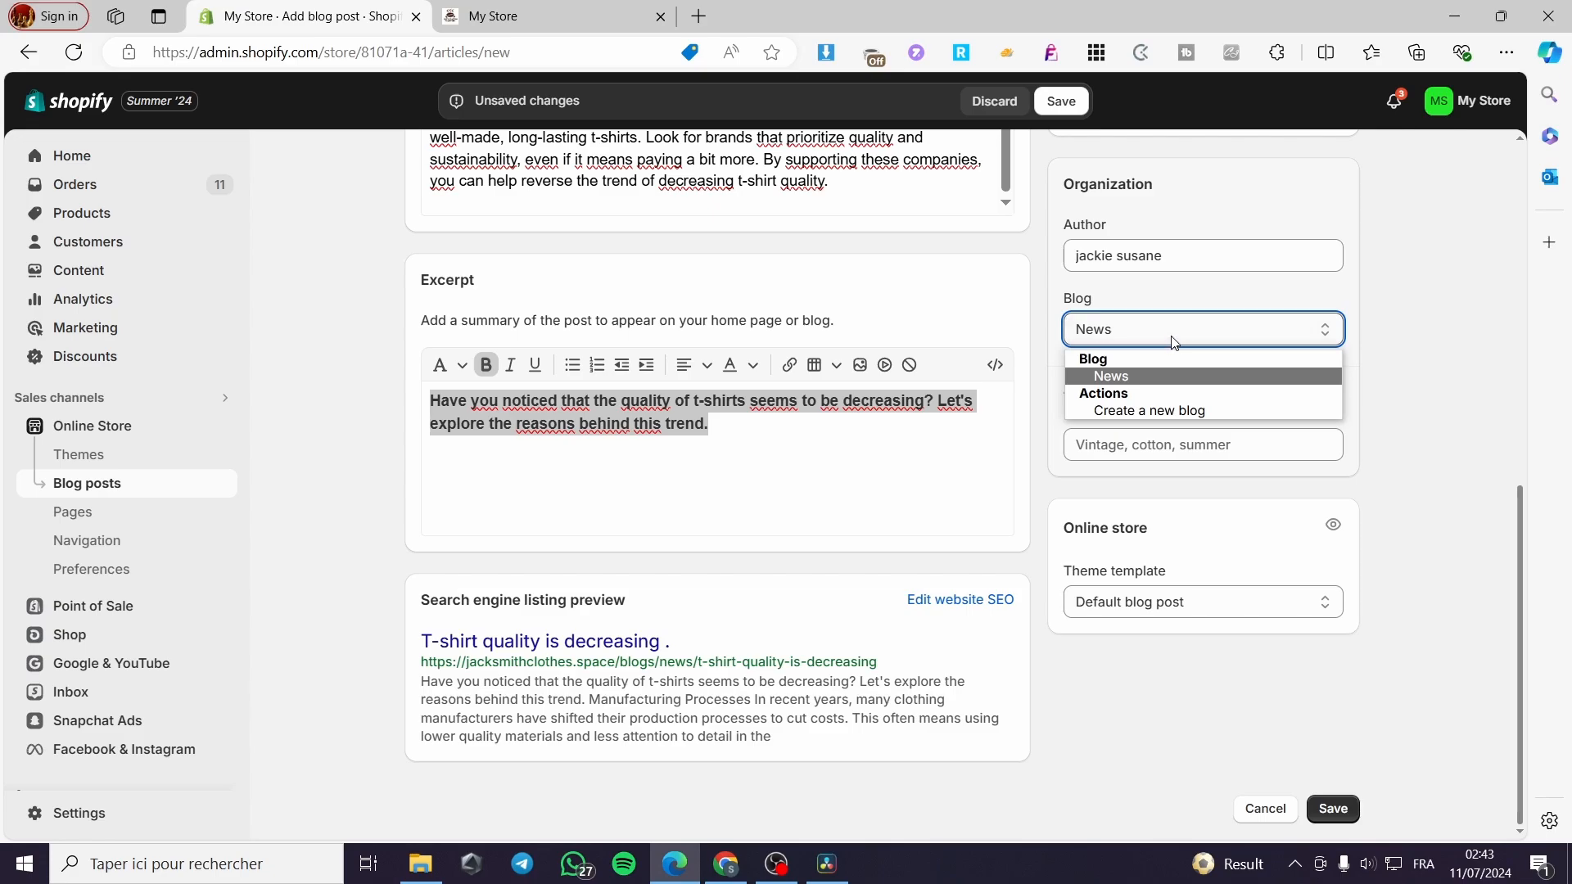
{"action": "left_click", "coordinate": [1427, 332]}
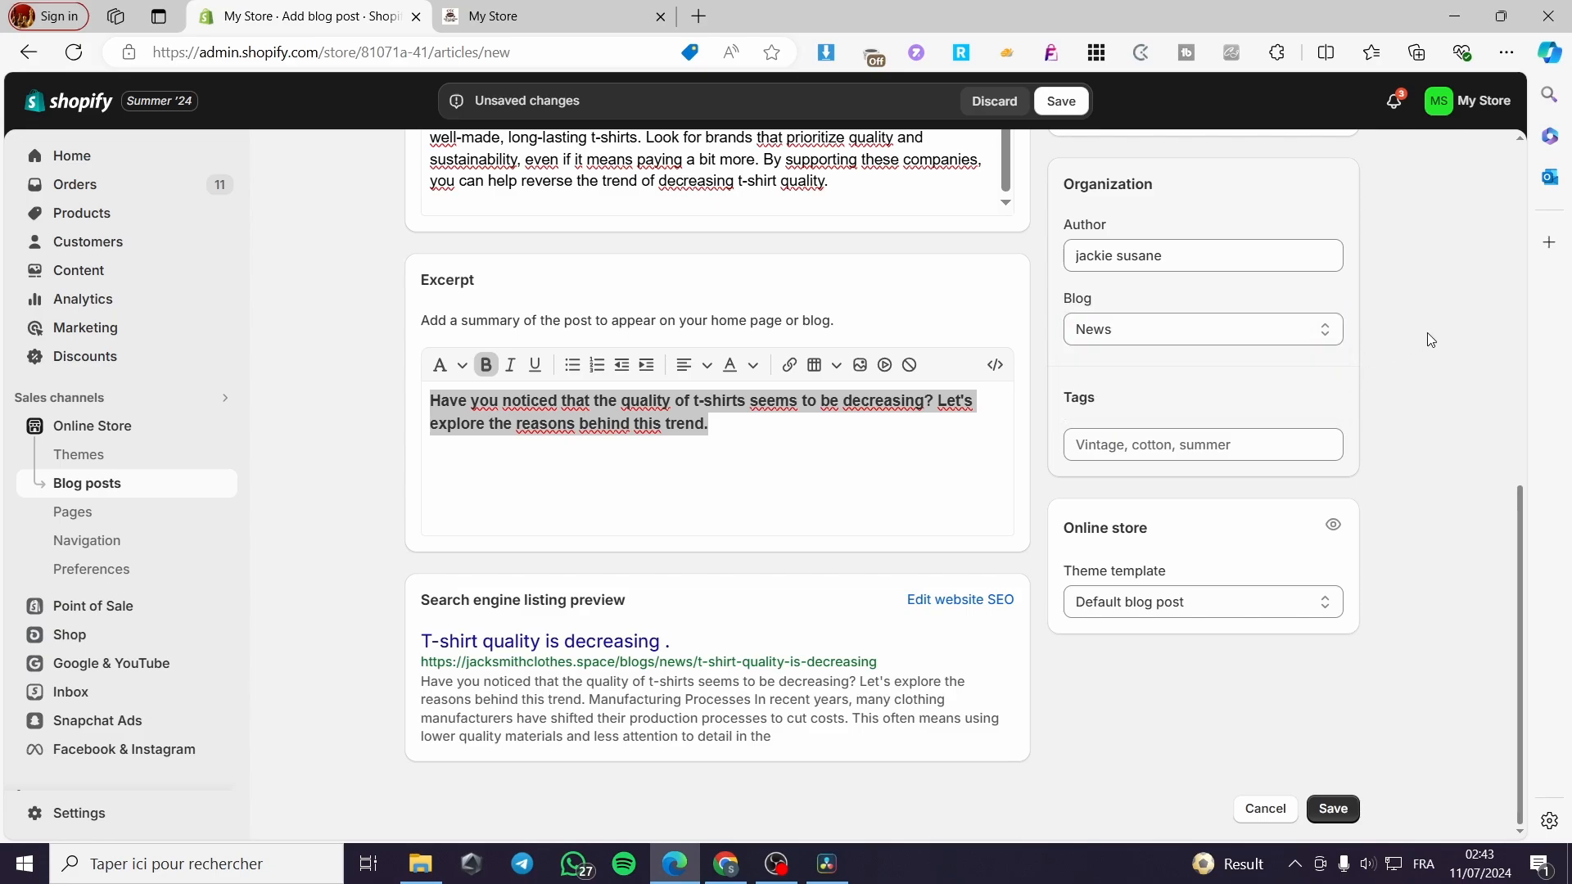
- Try to replace the post's author with a different name, and select the original author again
{"action": "left_click", "coordinate": [1191, 262]}
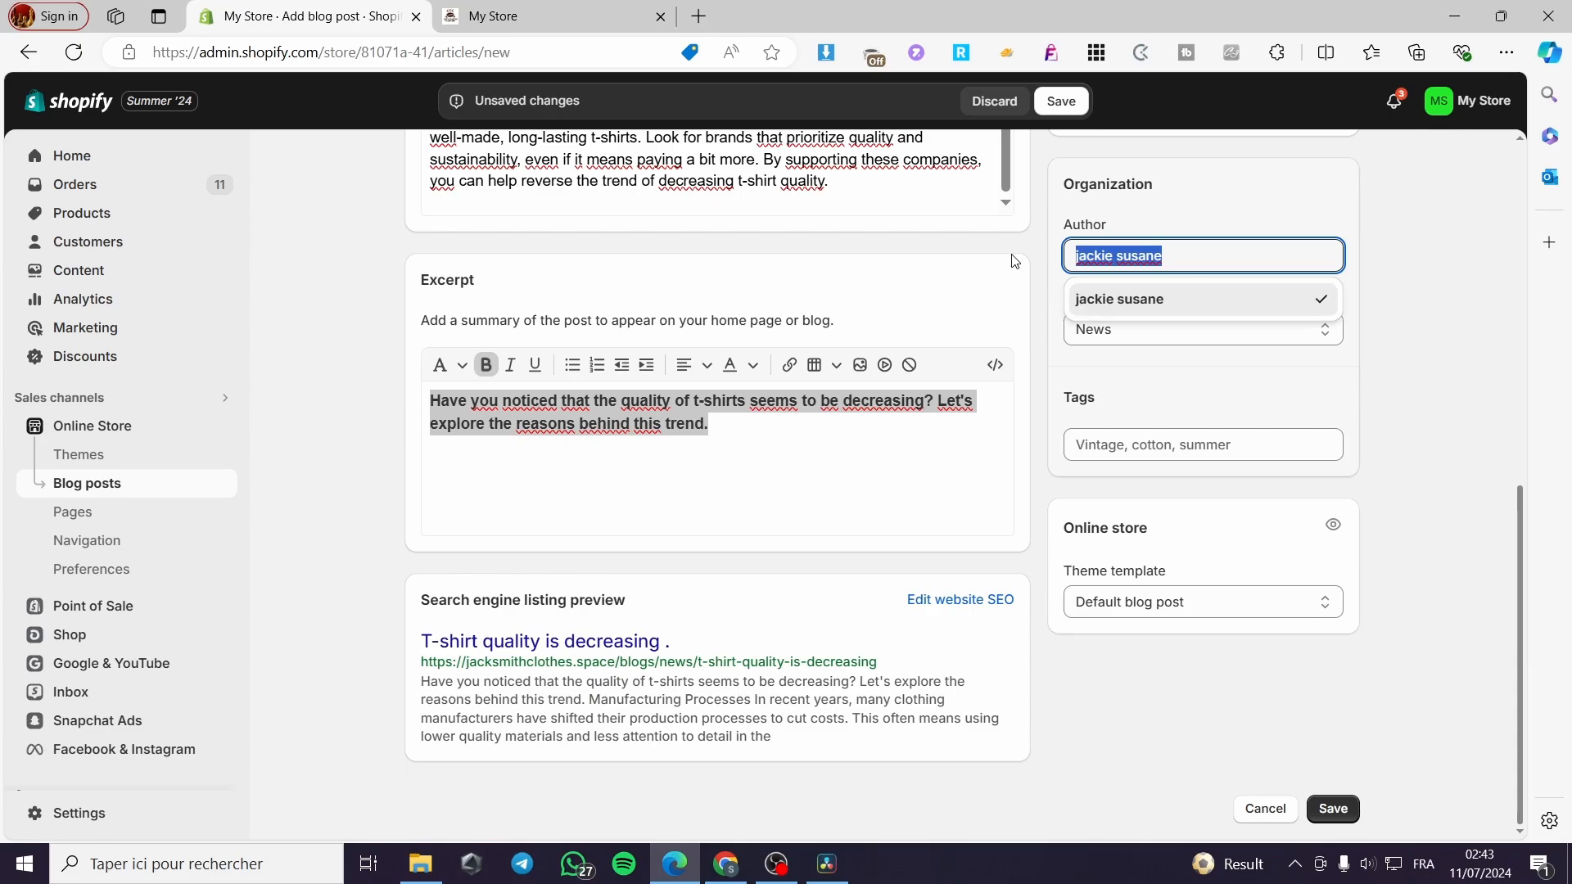
{"action": "key", "text": "BackSpace"}
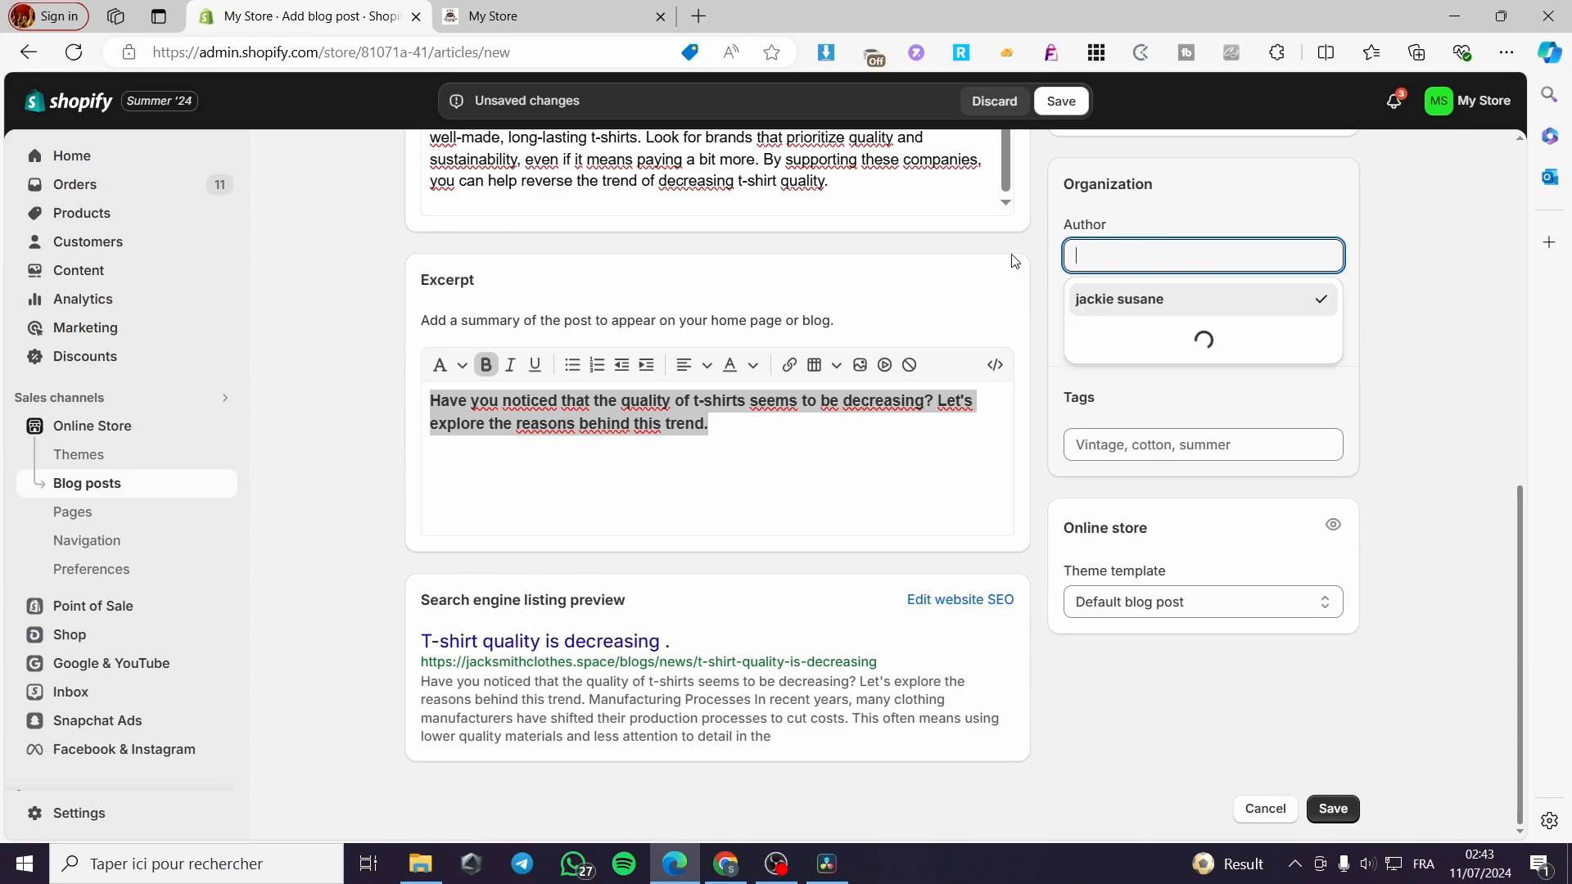
{"action": "type", "text": "jack"}
{"action": "left_click", "coordinate": [1428, 378]}
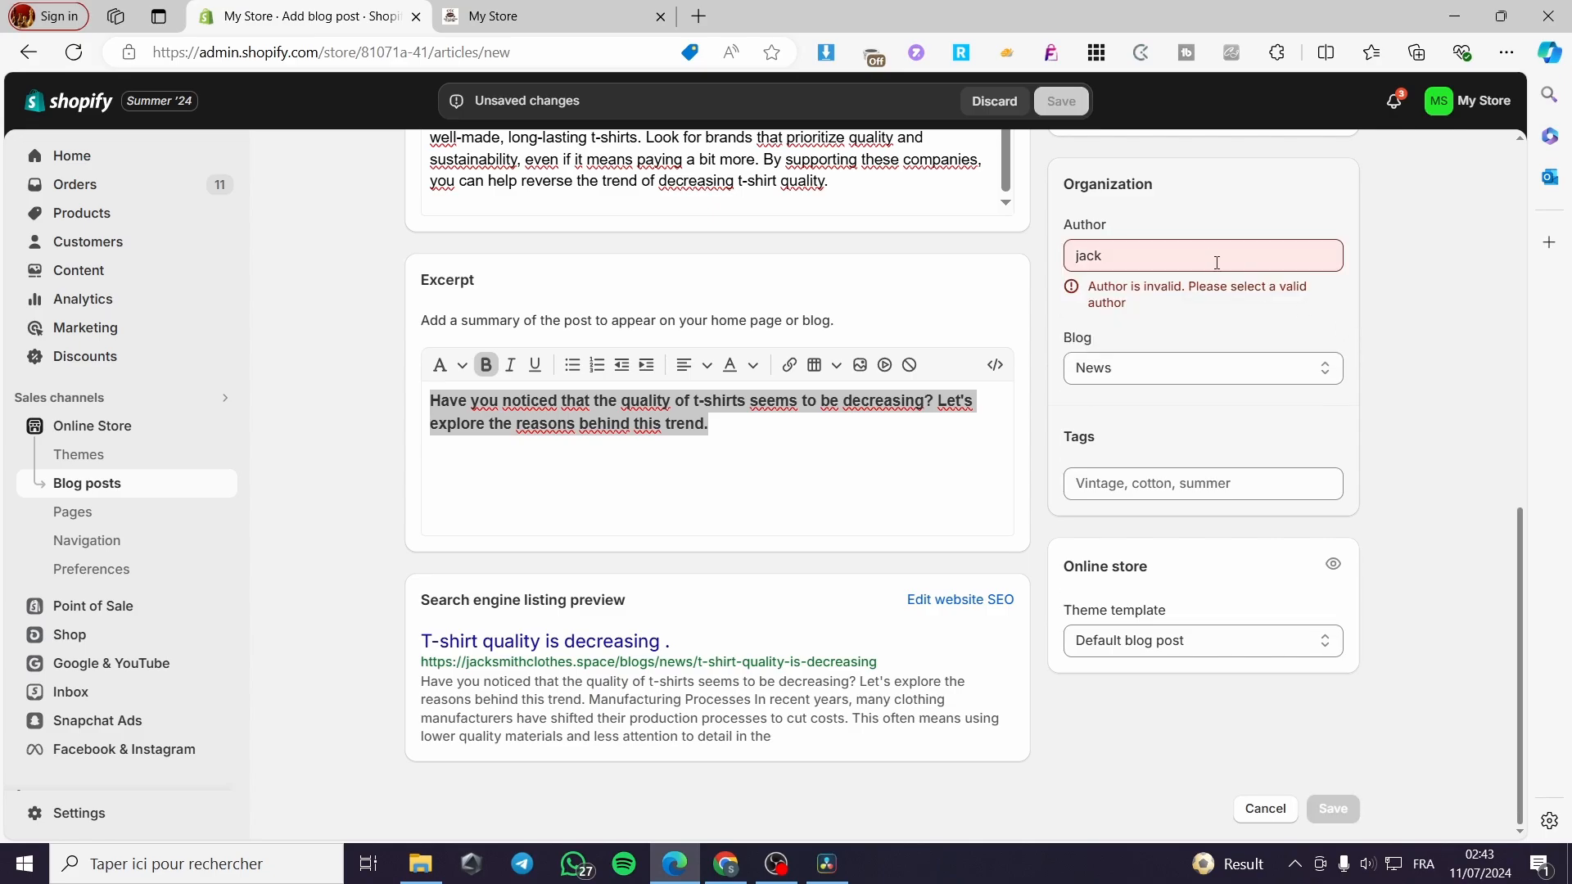
{"action": "left_click", "coordinate": [1214, 252]}
{"action": "left_click_drag", "start_coordinate": [1201, 253], "coordinate": [1047, 252]}
{"action": "left_click", "coordinate": [1122, 297]}
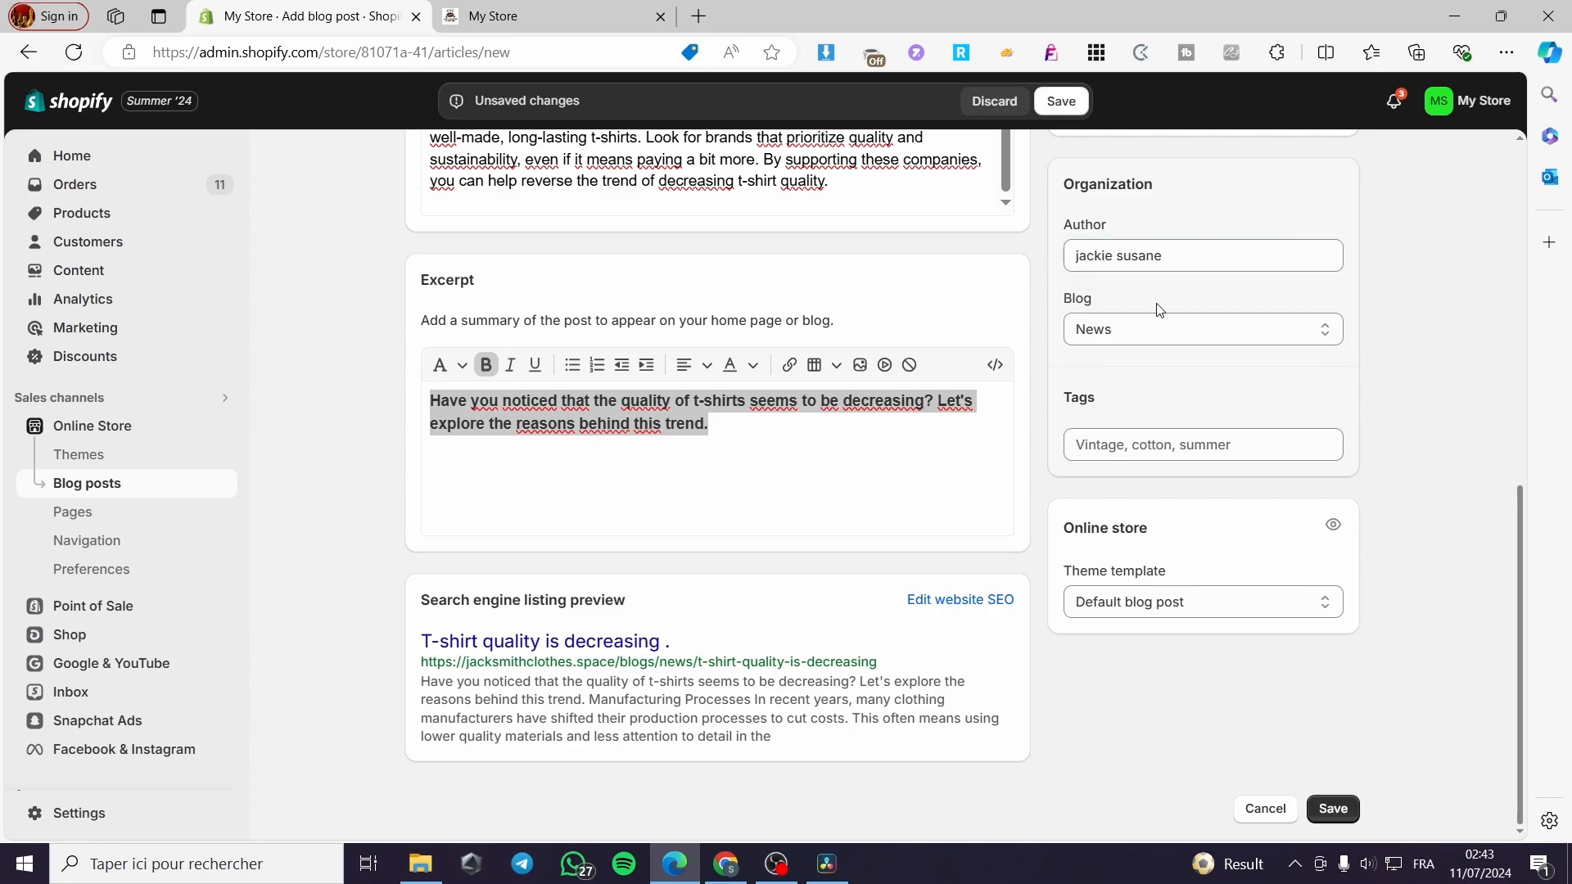
- Save the blog post and view its live page on the online store down to the article text
{"action": "left_click", "coordinate": [1335, 809]}
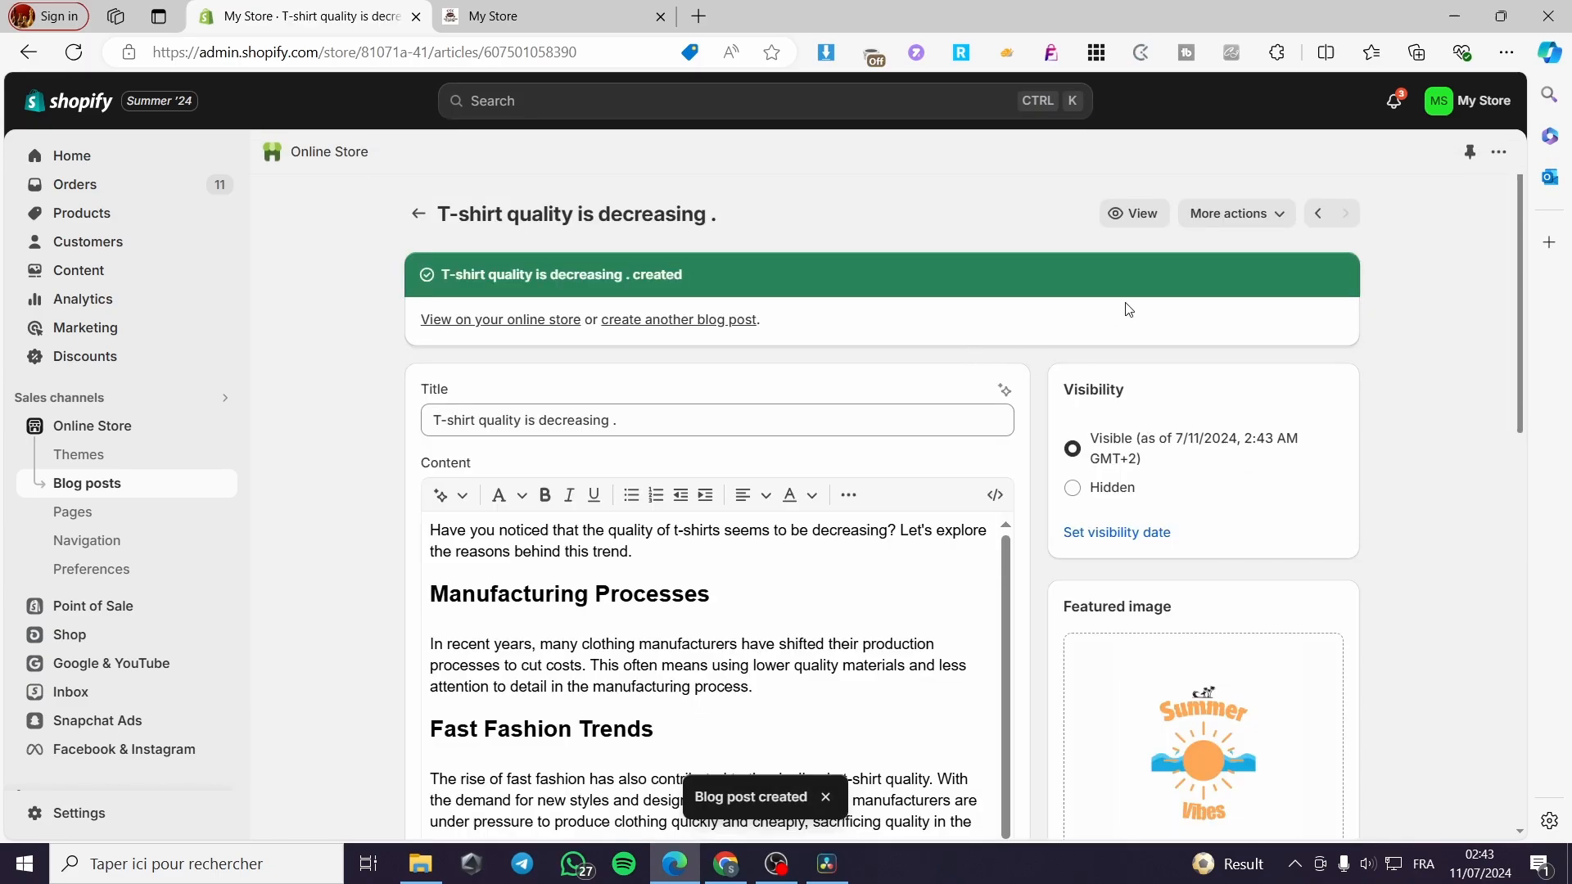
{"action": "left_click", "coordinate": [1133, 214]}
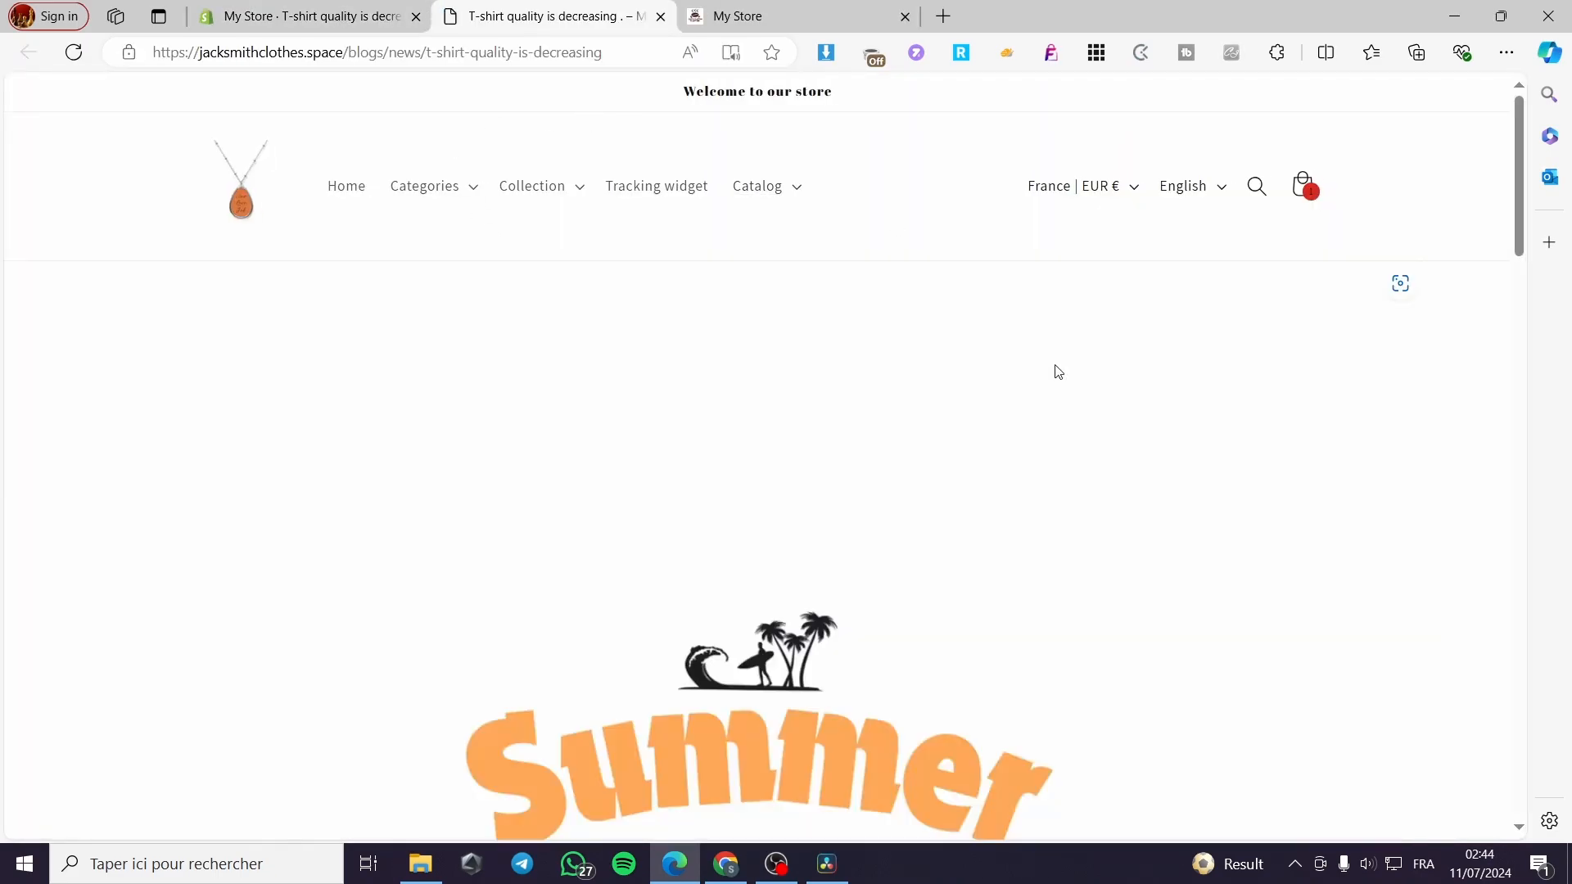
{"action": "scroll", "coordinate": [1056, 373], "scroll_direction": "down", "scroll_amount": 7}
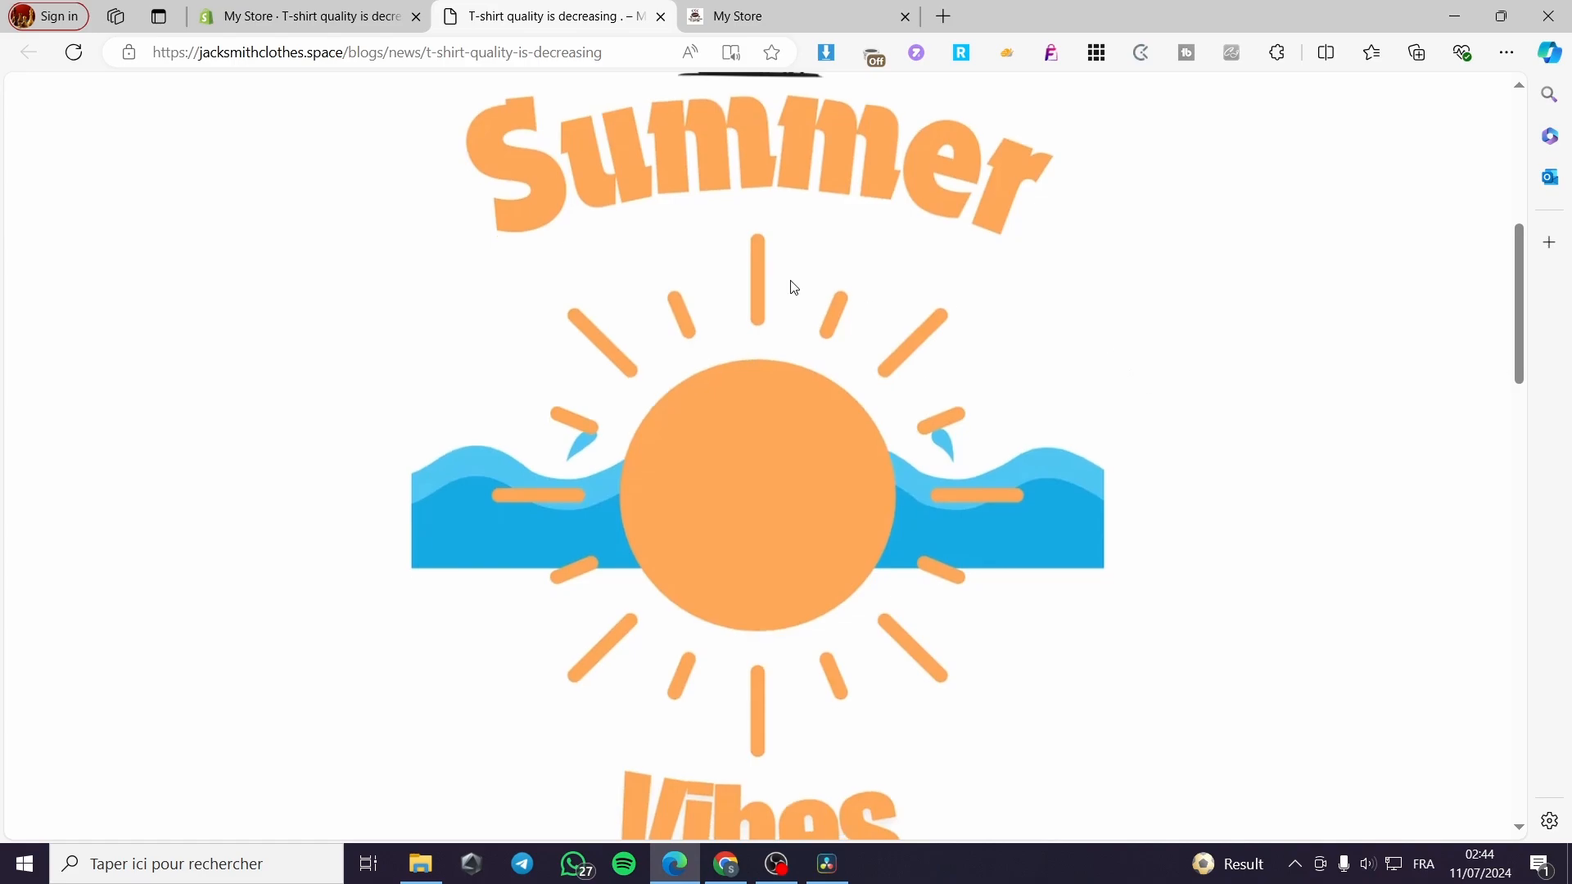
{"action": "scroll", "coordinate": [794, 288], "scroll_direction": "down", "scroll_amount": 5}
{"action": "scroll", "coordinate": [866, 329], "scroll_direction": "down", "scroll_amount": 8}
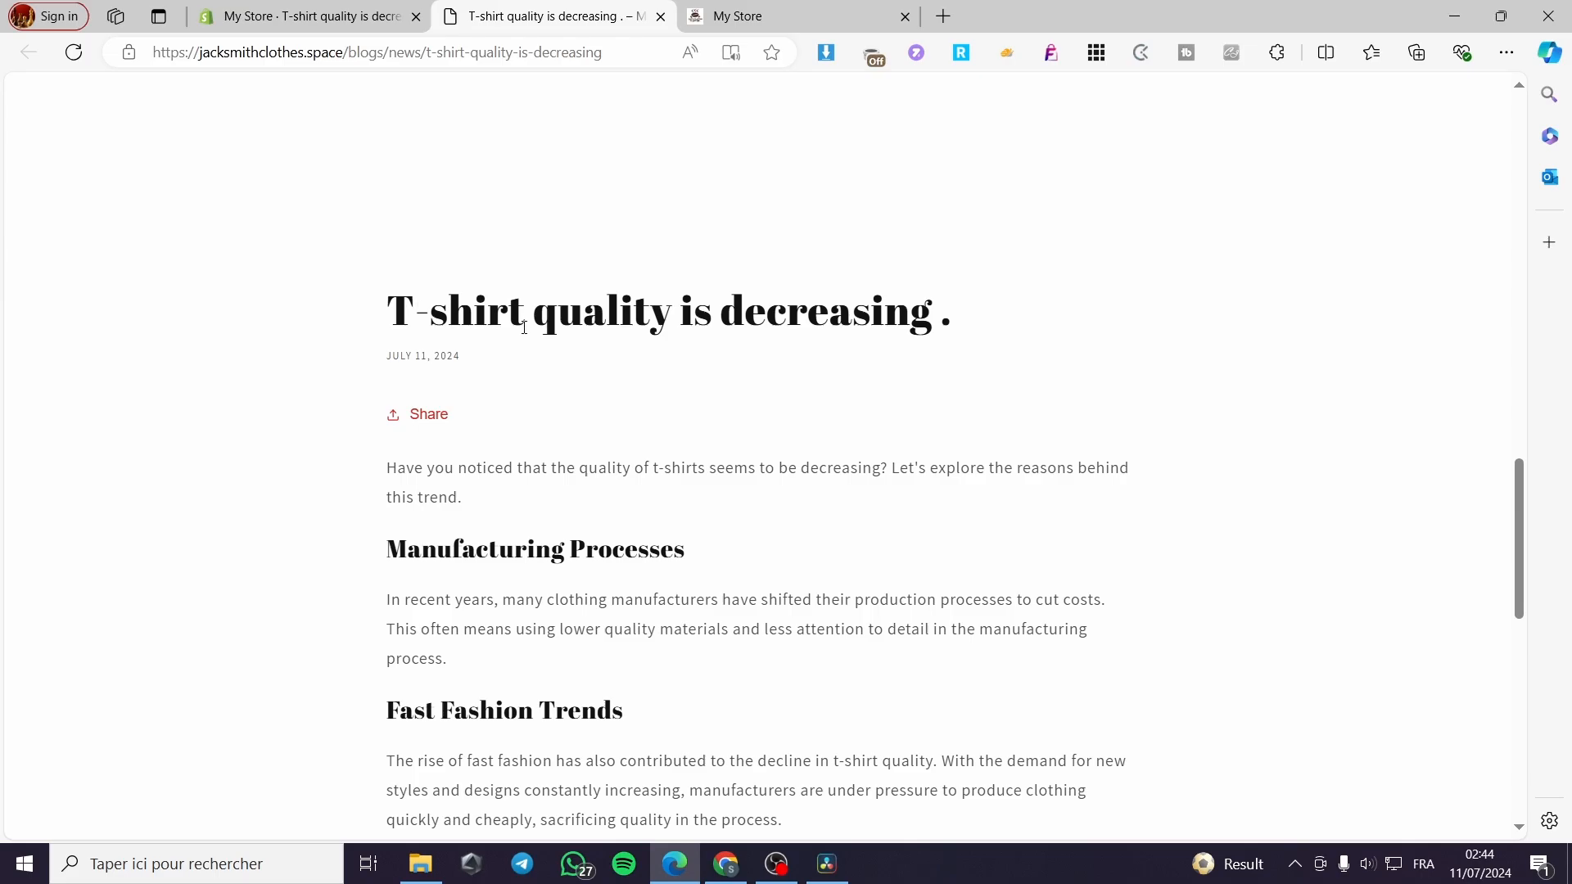
{"action": "scroll", "coordinate": [524, 327], "scroll_direction": "down", "scroll_amount": 2}
{"action": "left_click_drag", "start_coordinate": [472, 158], "coordinate": [385, 155]}
{"action": "right_click", "coordinate": [393, 156]}
{"action": "left_click", "coordinate": [491, 213]}
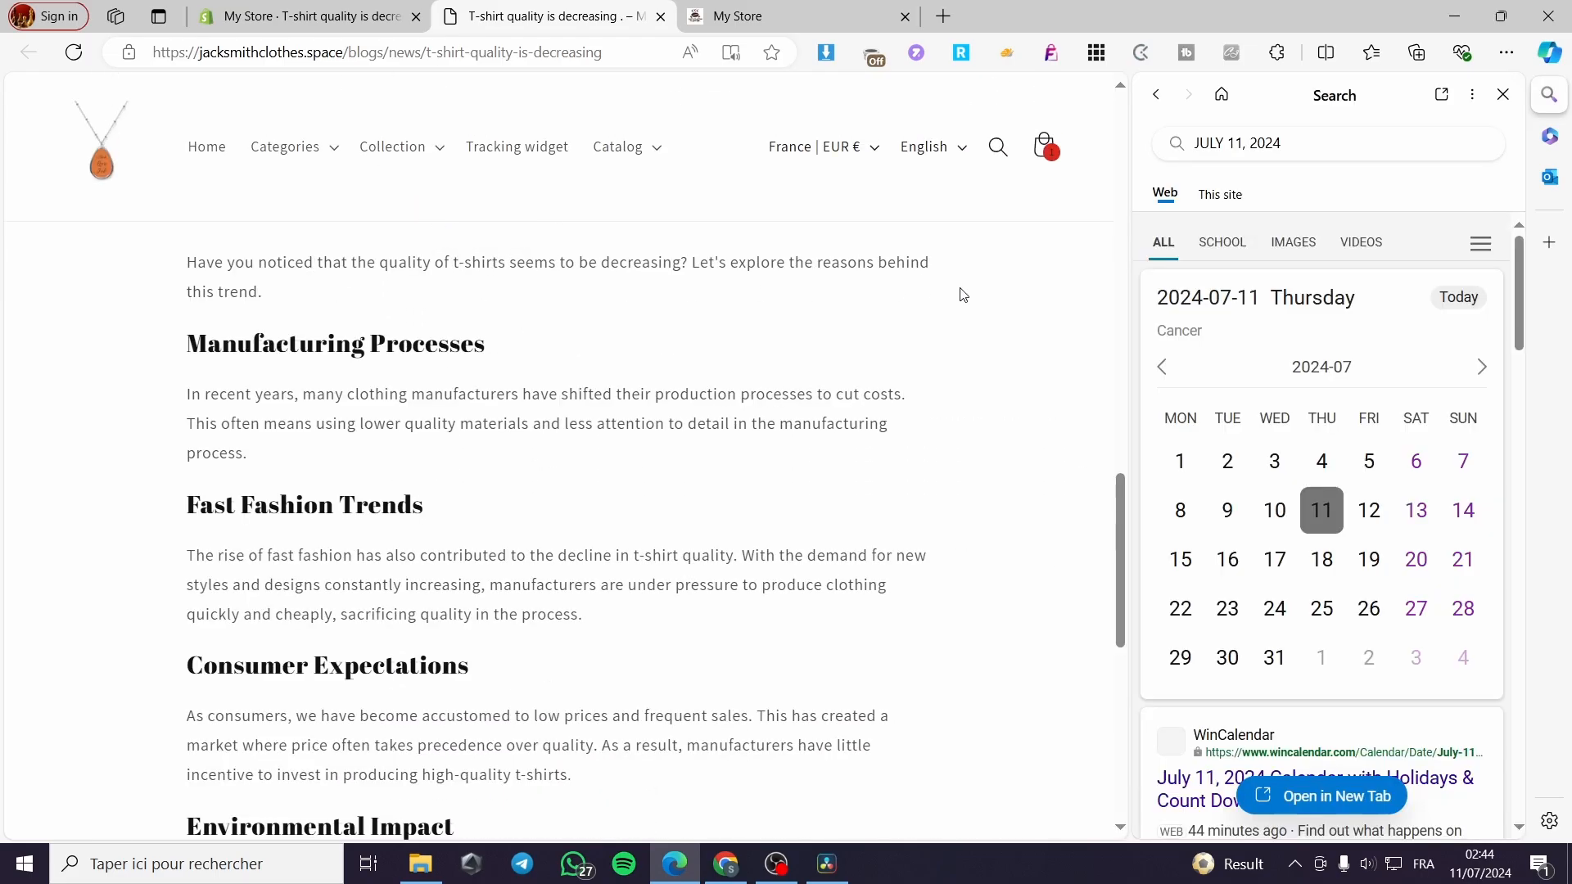
{"action": "left_click", "coordinate": [1502, 94]}
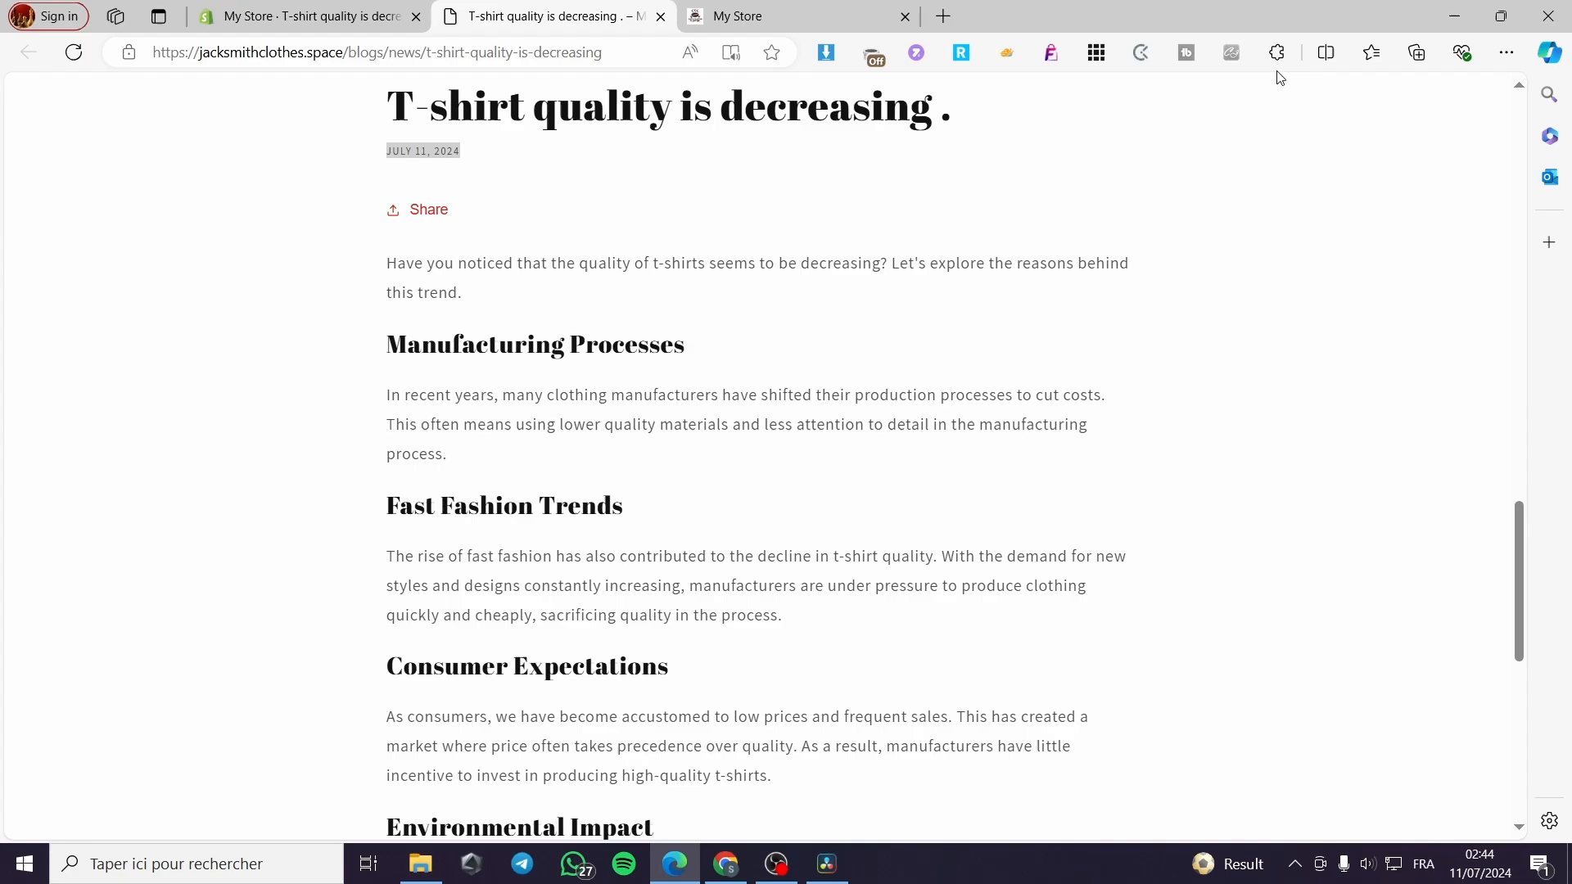
- View the live post's sharing options and go back to the News blog listing
{"action": "left_click", "coordinate": [428, 210]}
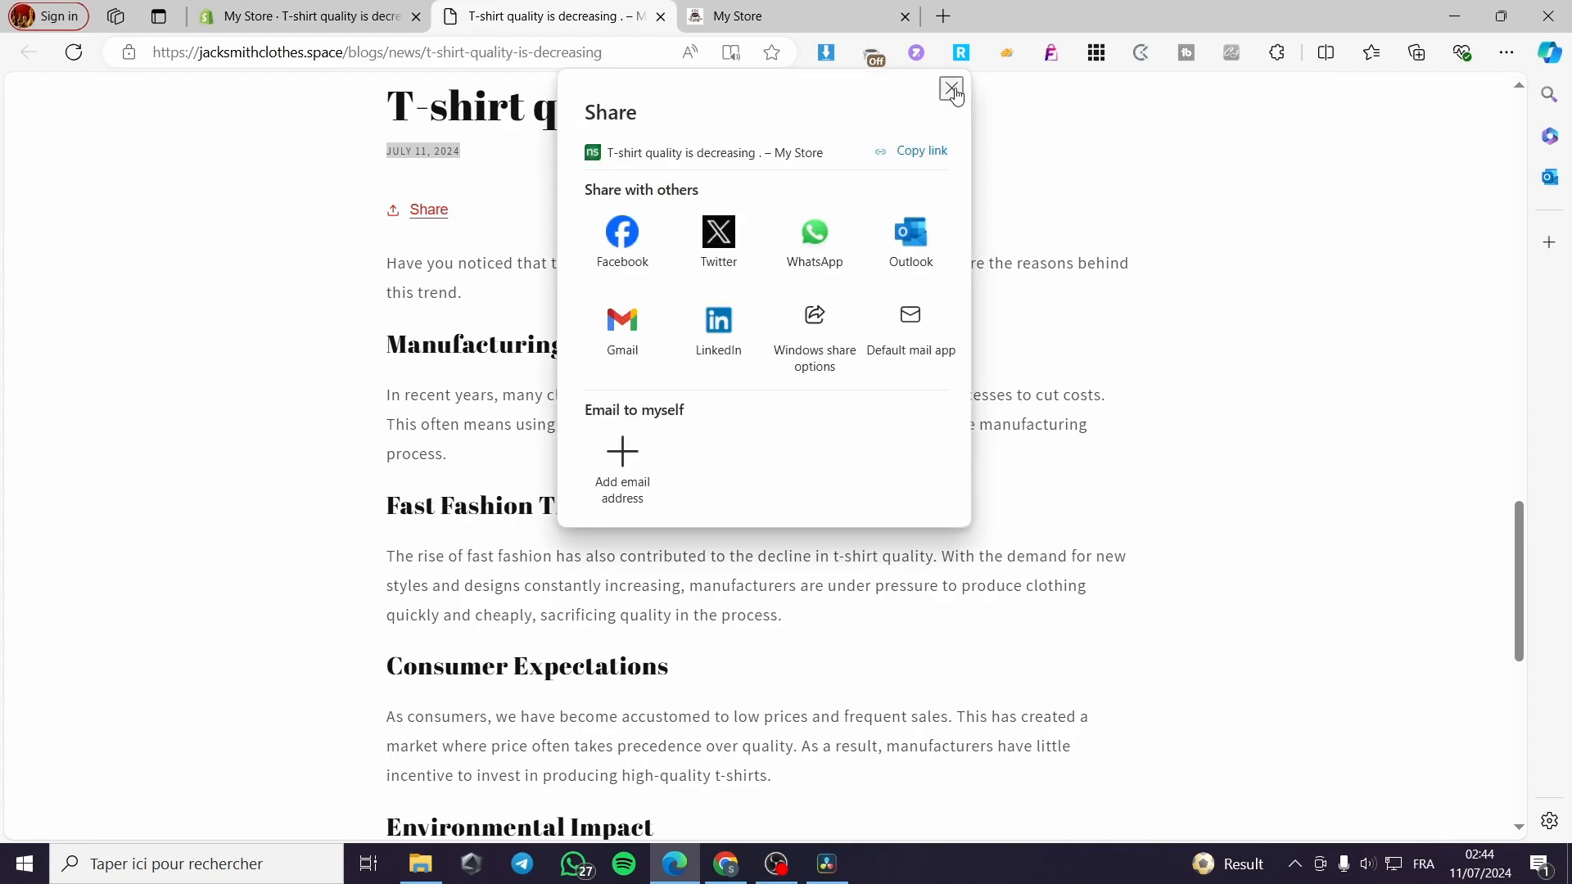
{"action": "left_click", "coordinate": [952, 89]}
{"action": "scroll", "coordinate": [573, 396], "scroll_direction": "down", "scroll_amount": 8}
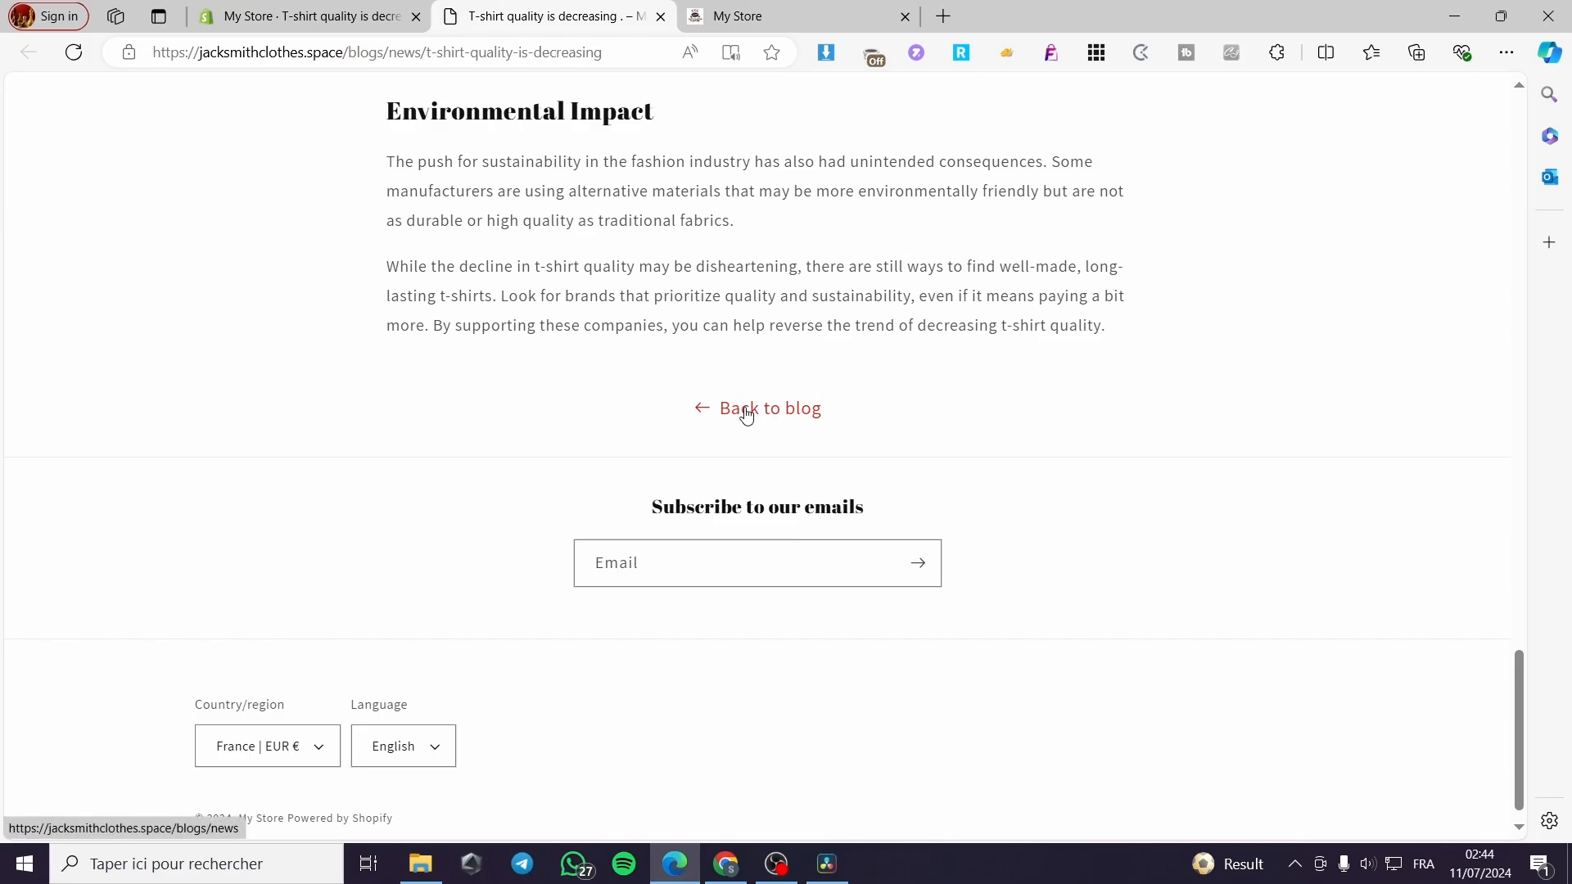
{"action": "left_click", "coordinate": [745, 412]}
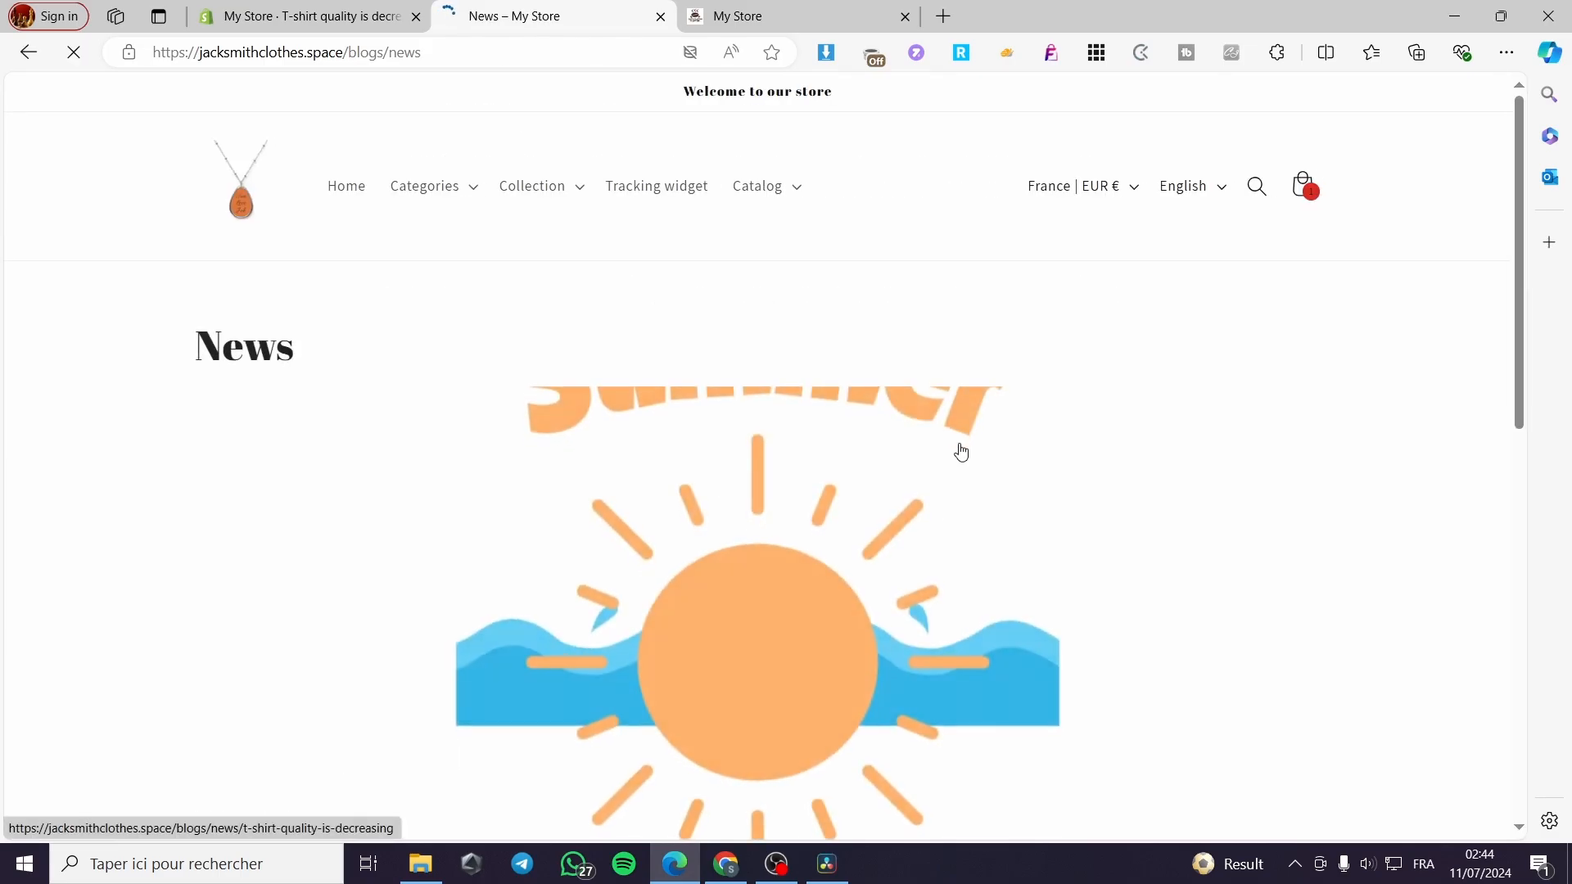
- Return to the Shopify admin and start a new blog titled "Quality concerns"
{"action": "left_click", "coordinate": [340, 7]}
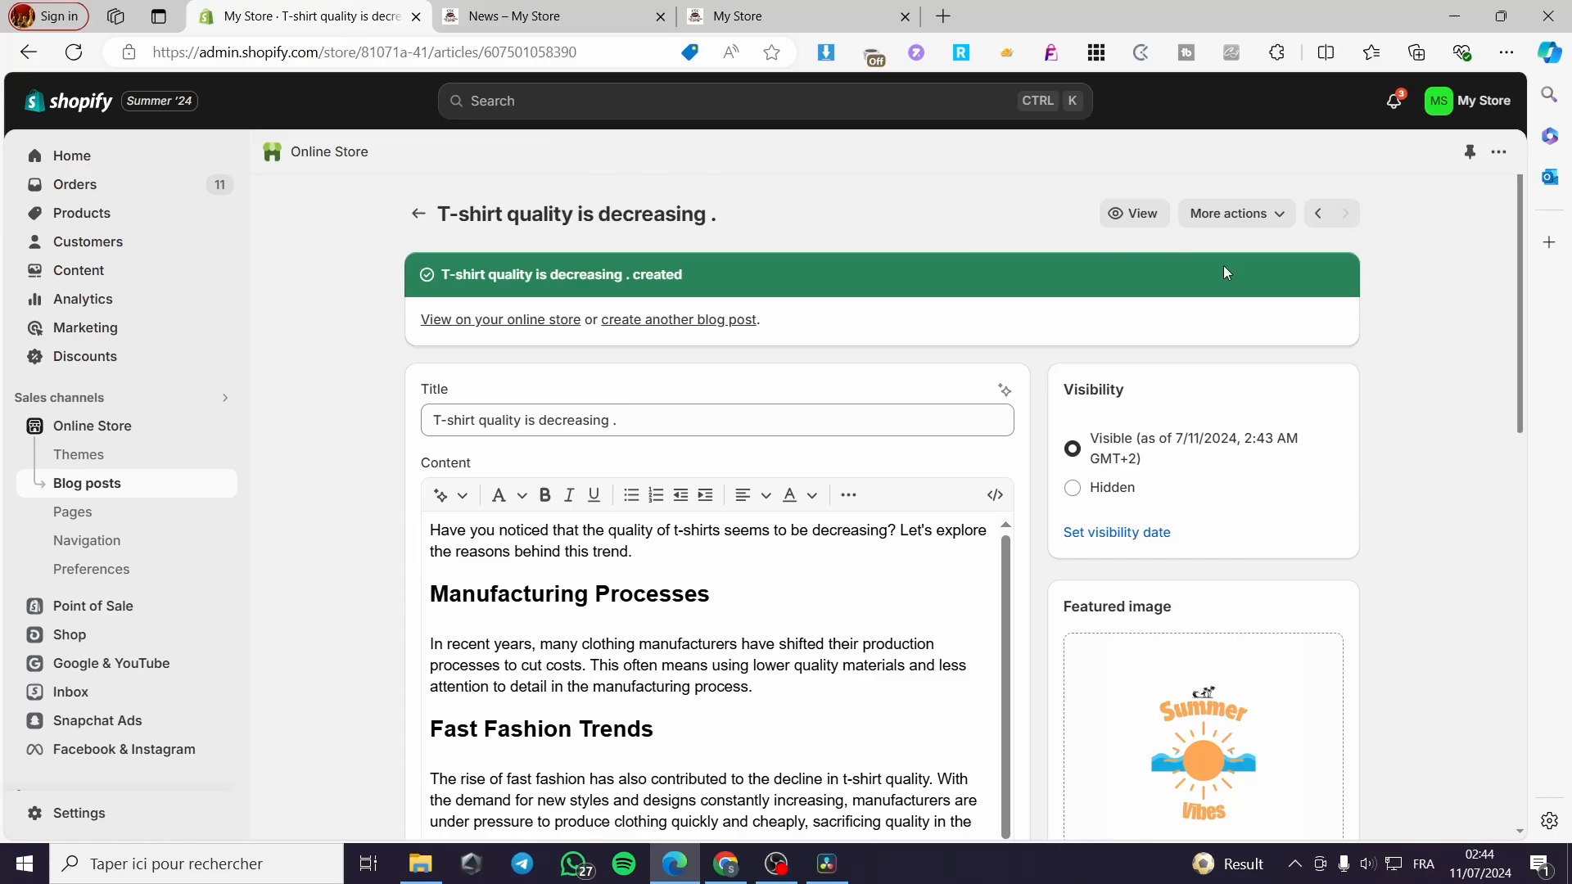
{"action": "left_click", "coordinate": [98, 489]}
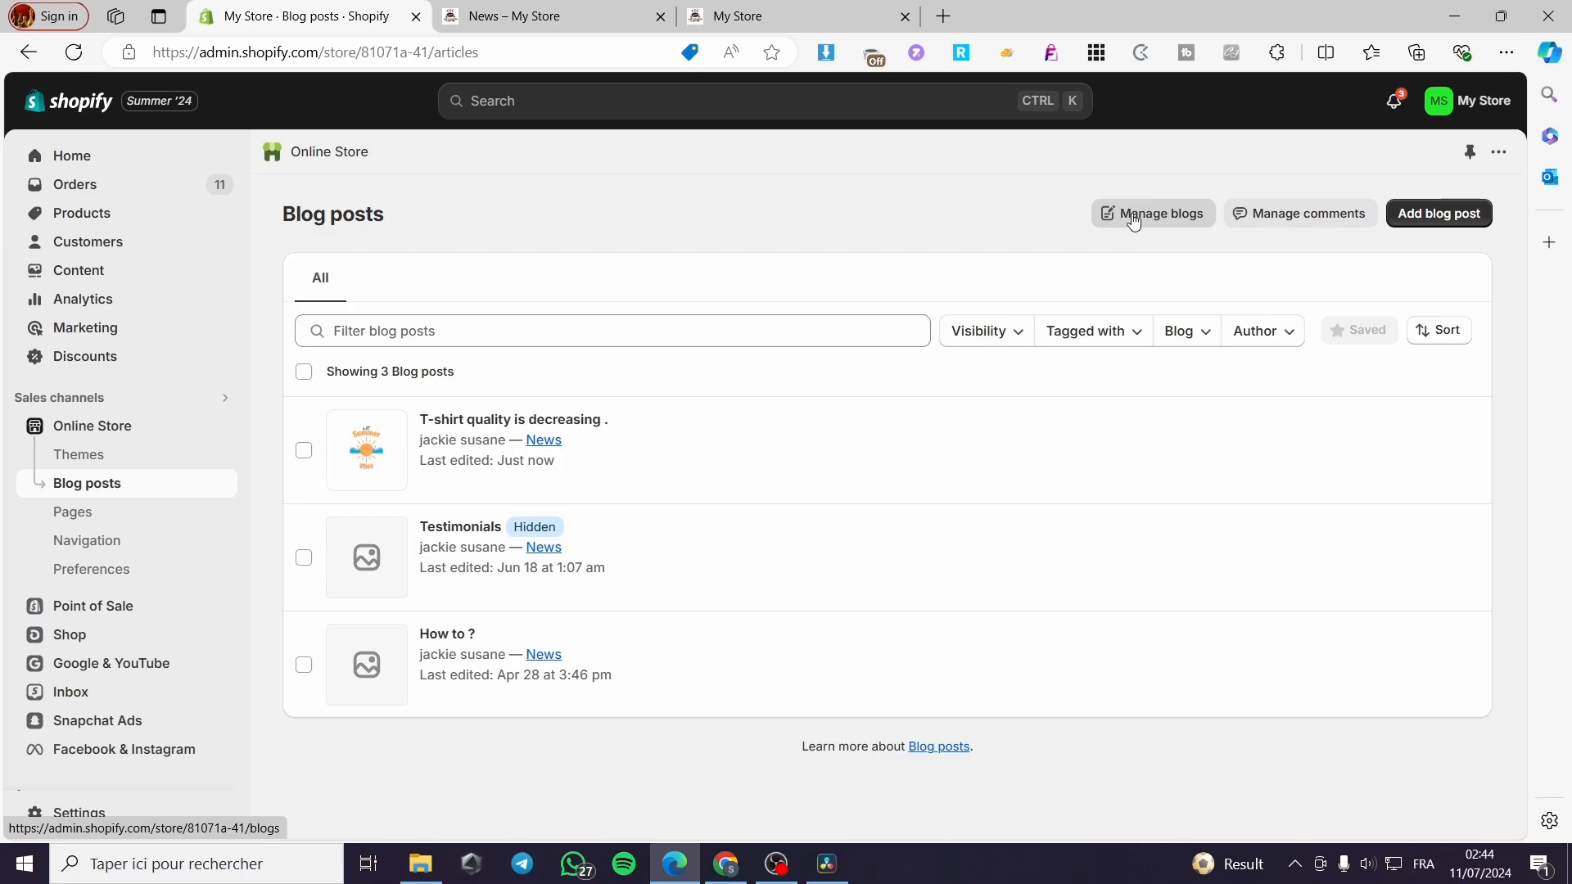
{"action": "left_click", "coordinate": [1184, 218]}
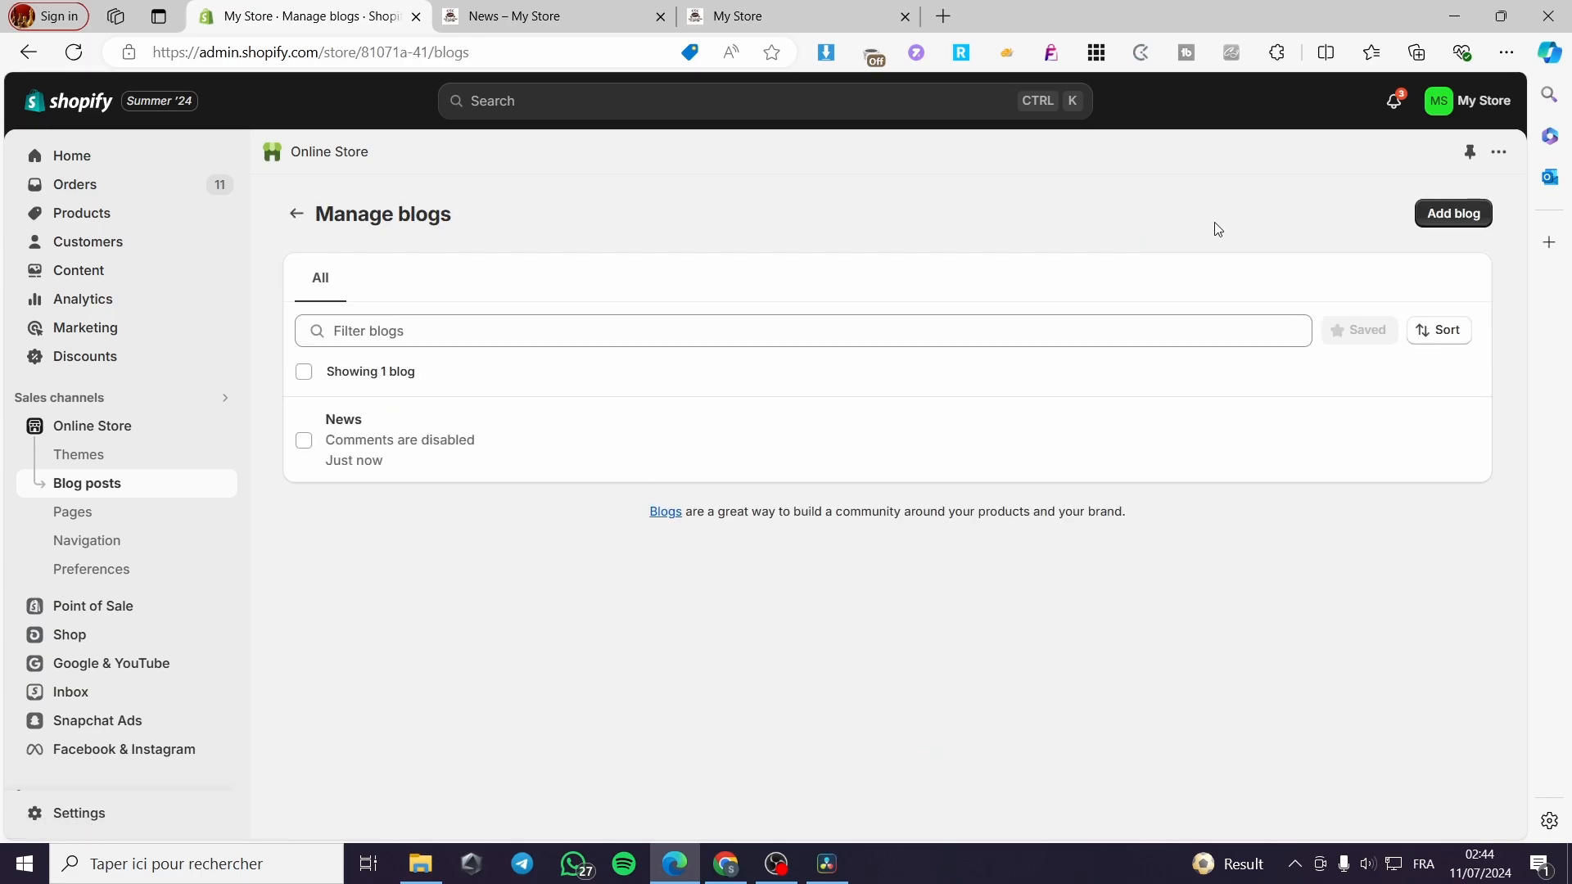
{"action": "left_click", "coordinate": [1463, 220]}
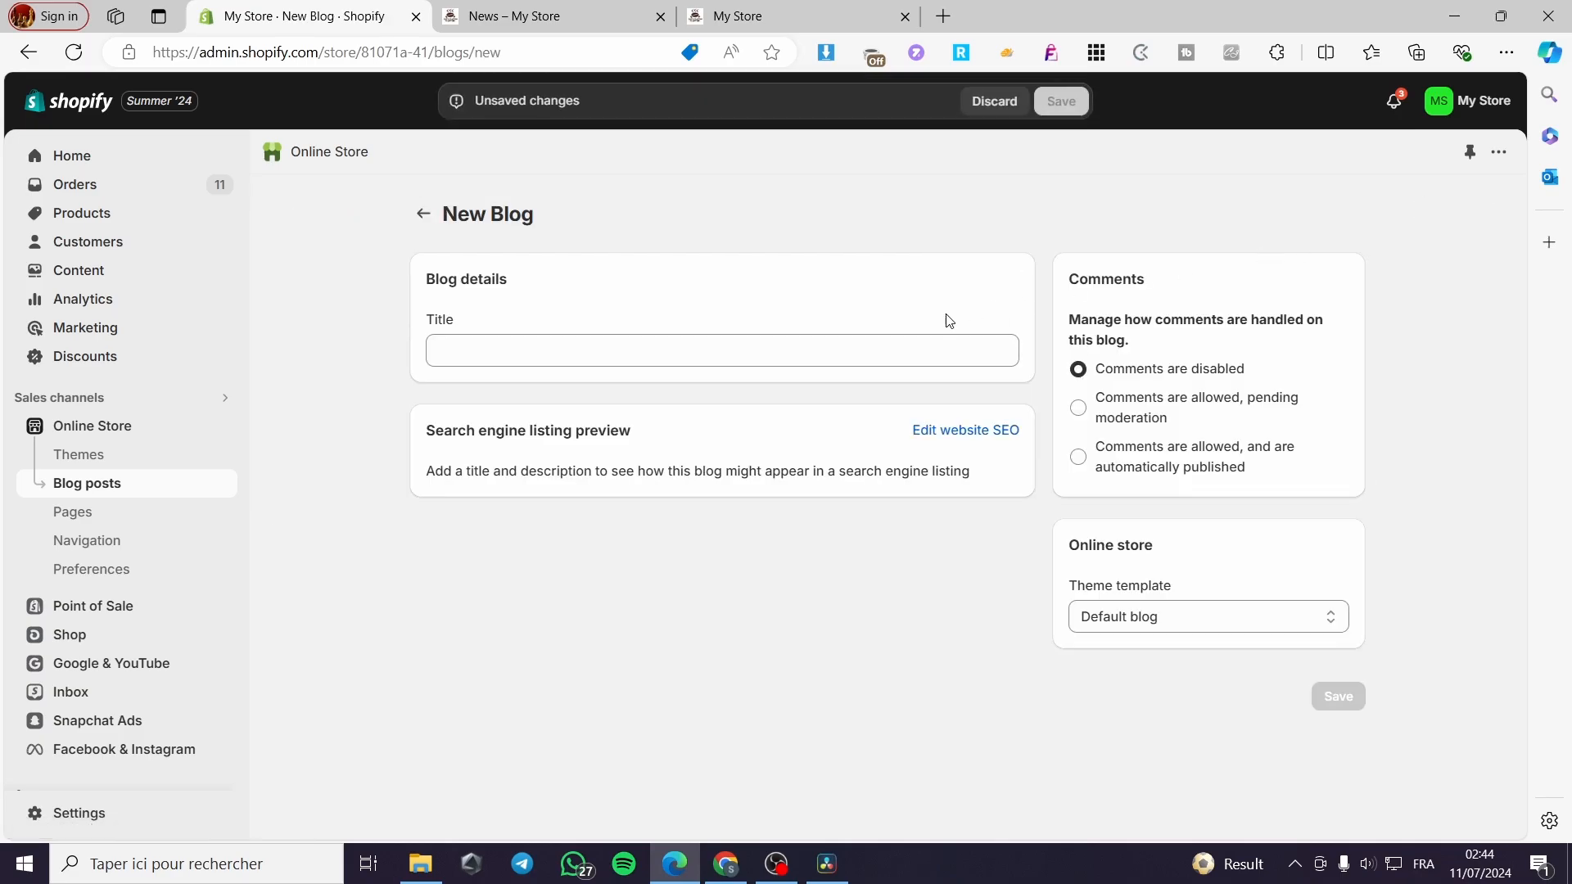
{"action": "left_click", "coordinate": [611, 355]}
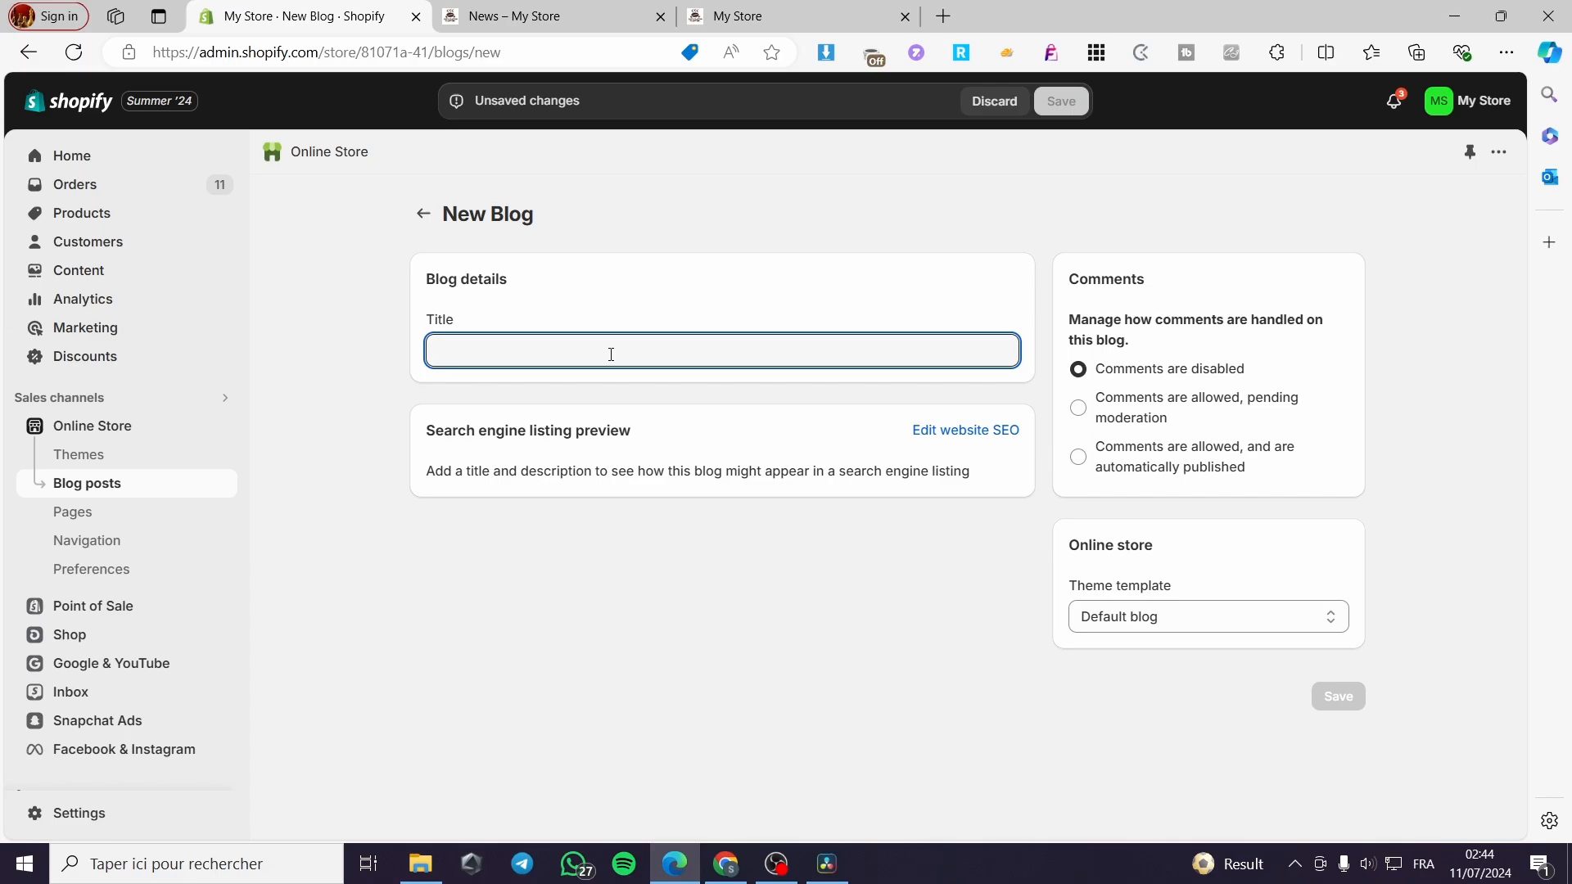
{"action": "type", "text": "Quality concerns"}
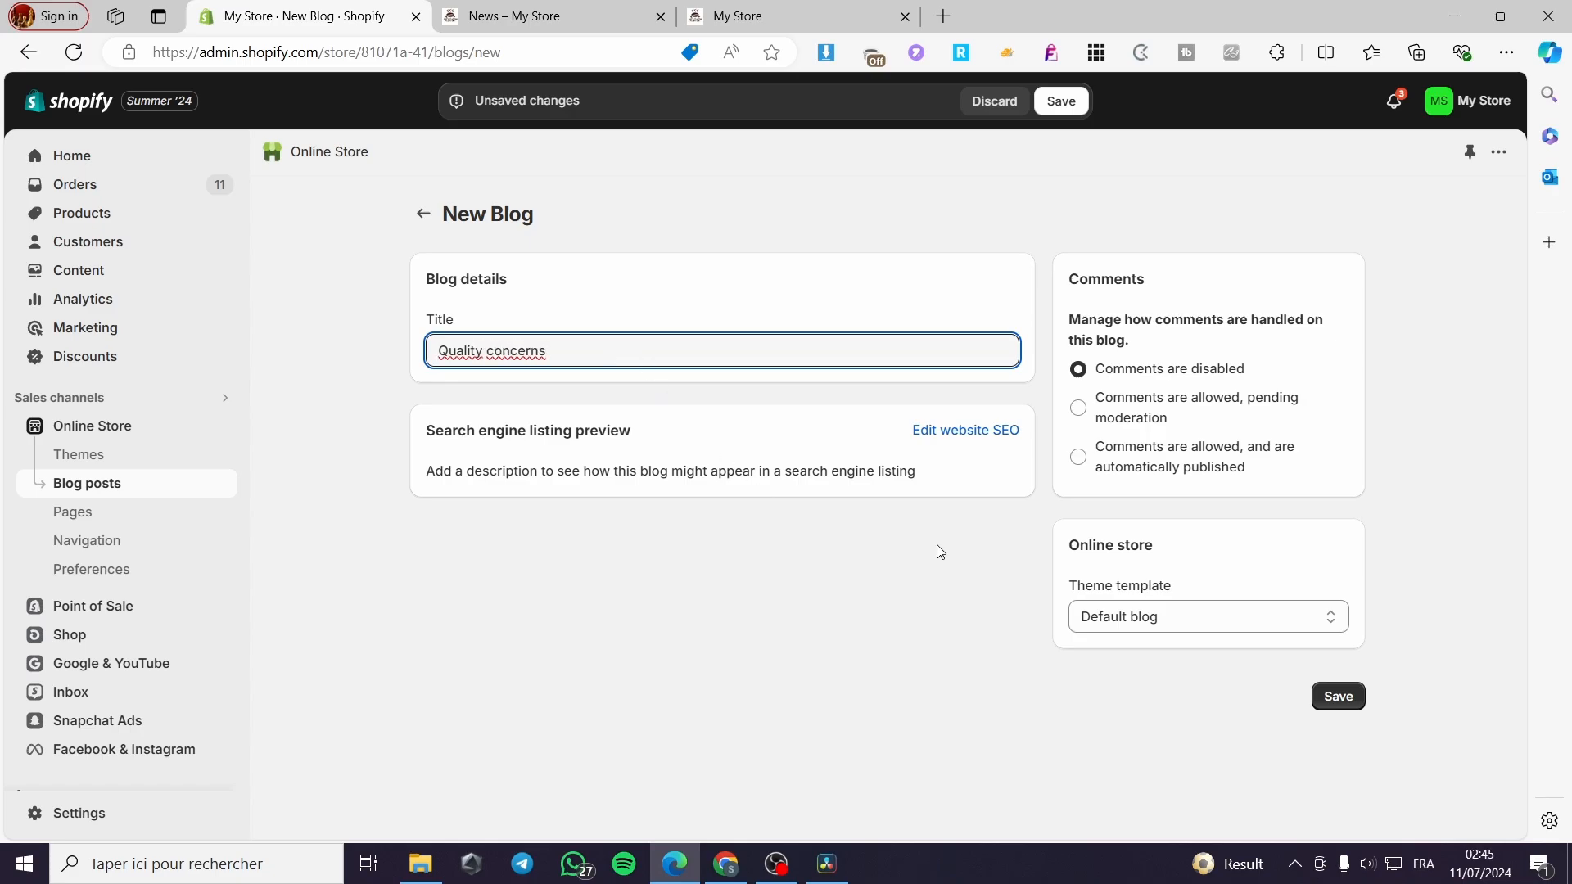
- Allow comments with automatic publishing on the blog and save it with the Default blog theme template
{"action": "left_click", "coordinate": [1154, 456]}
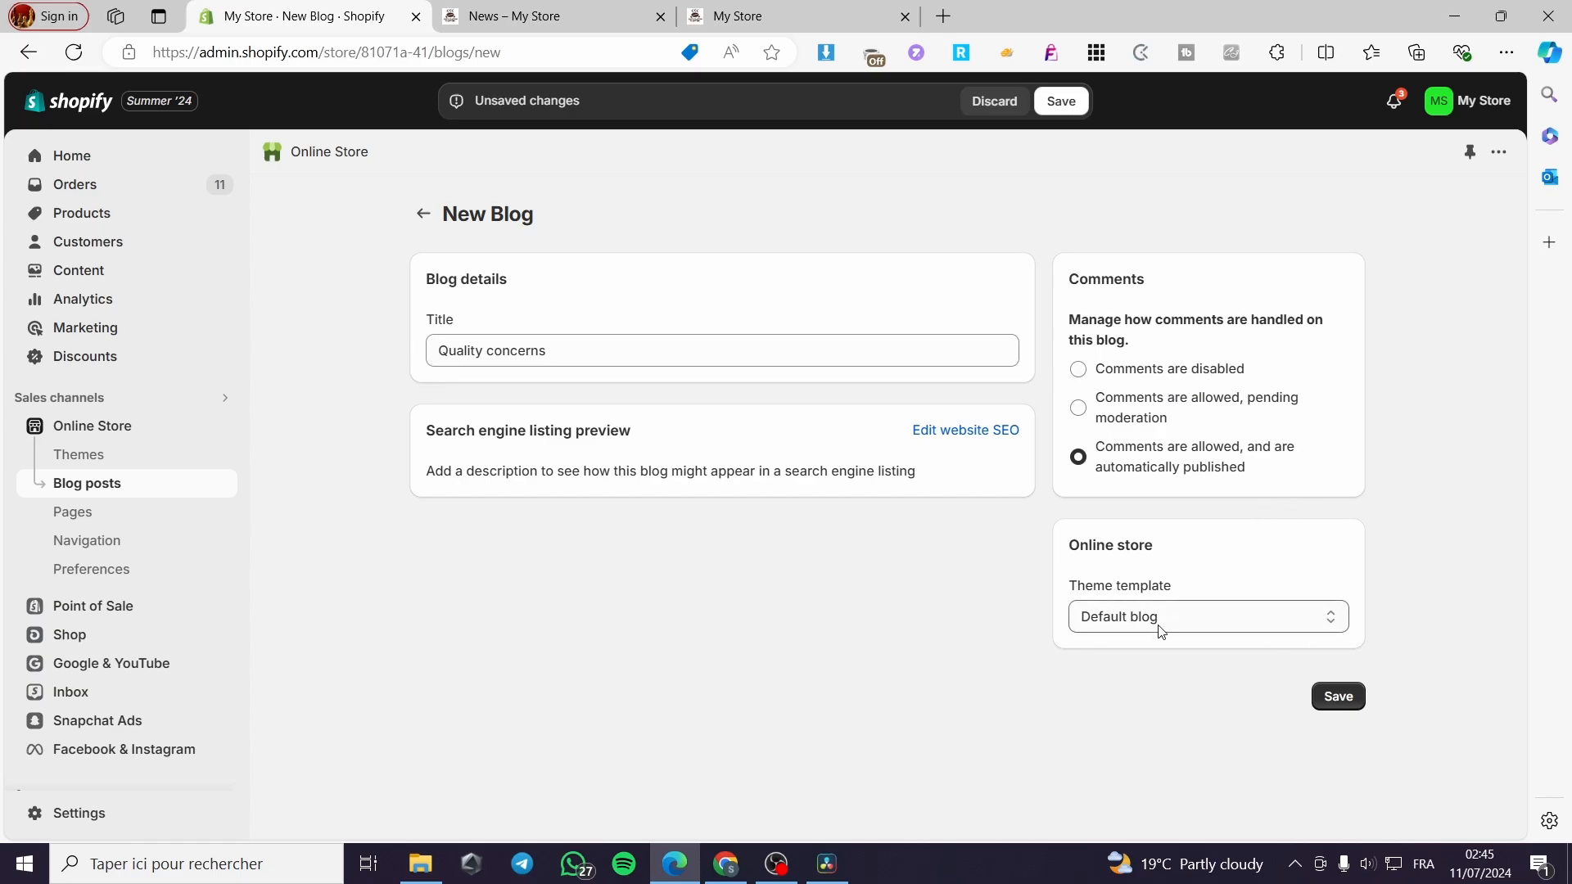
{"action": "left_click", "coordinate": [1180, 628]}
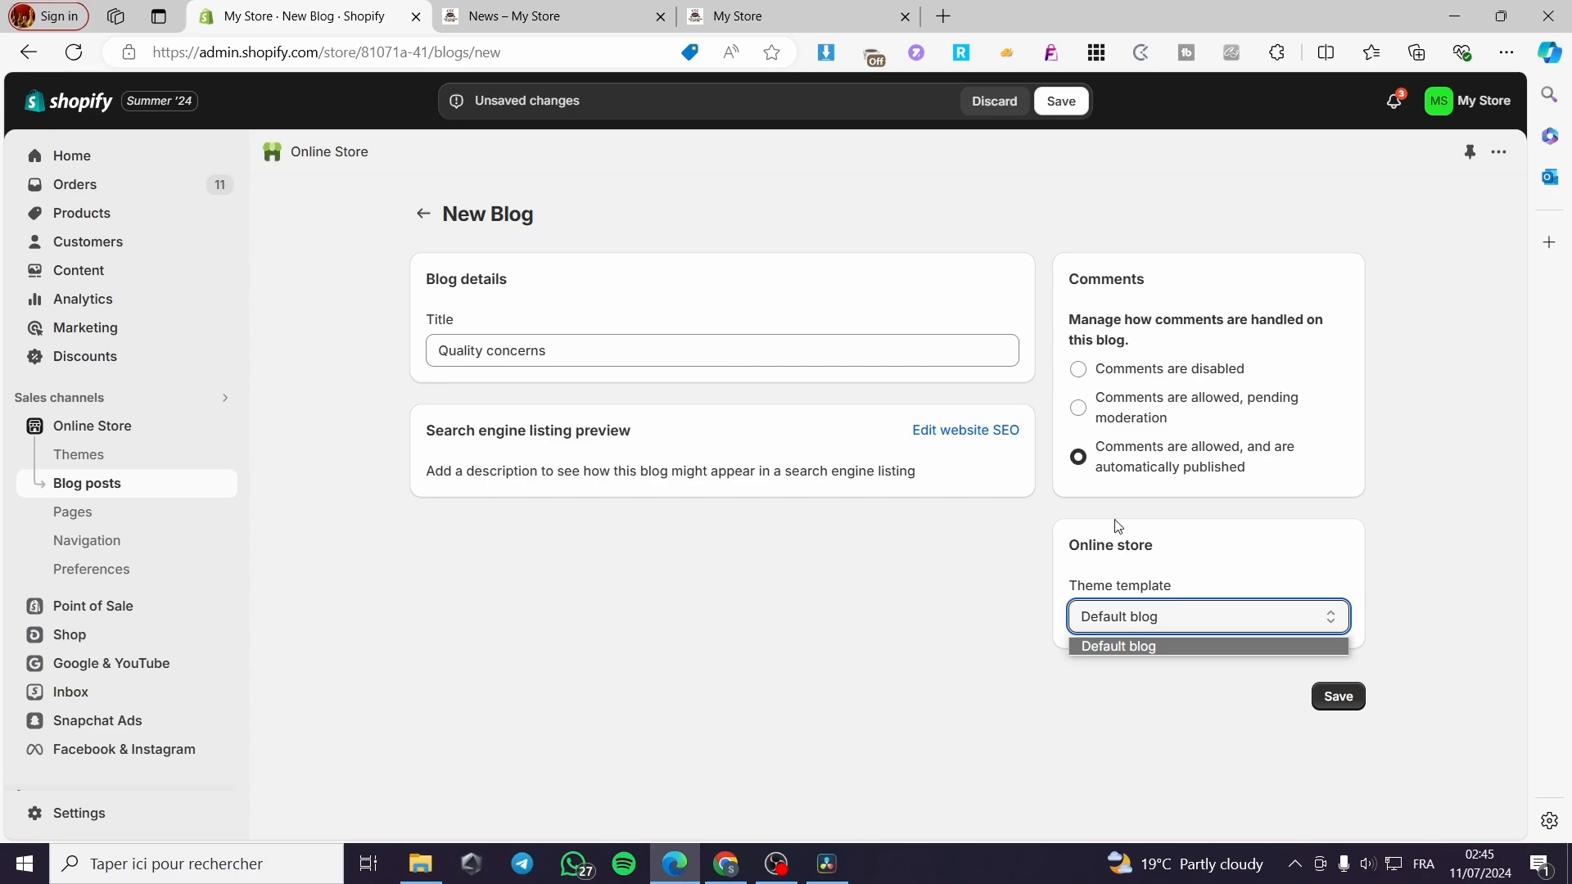
{"action": "left_click", "coordinate": [1341, 699]}
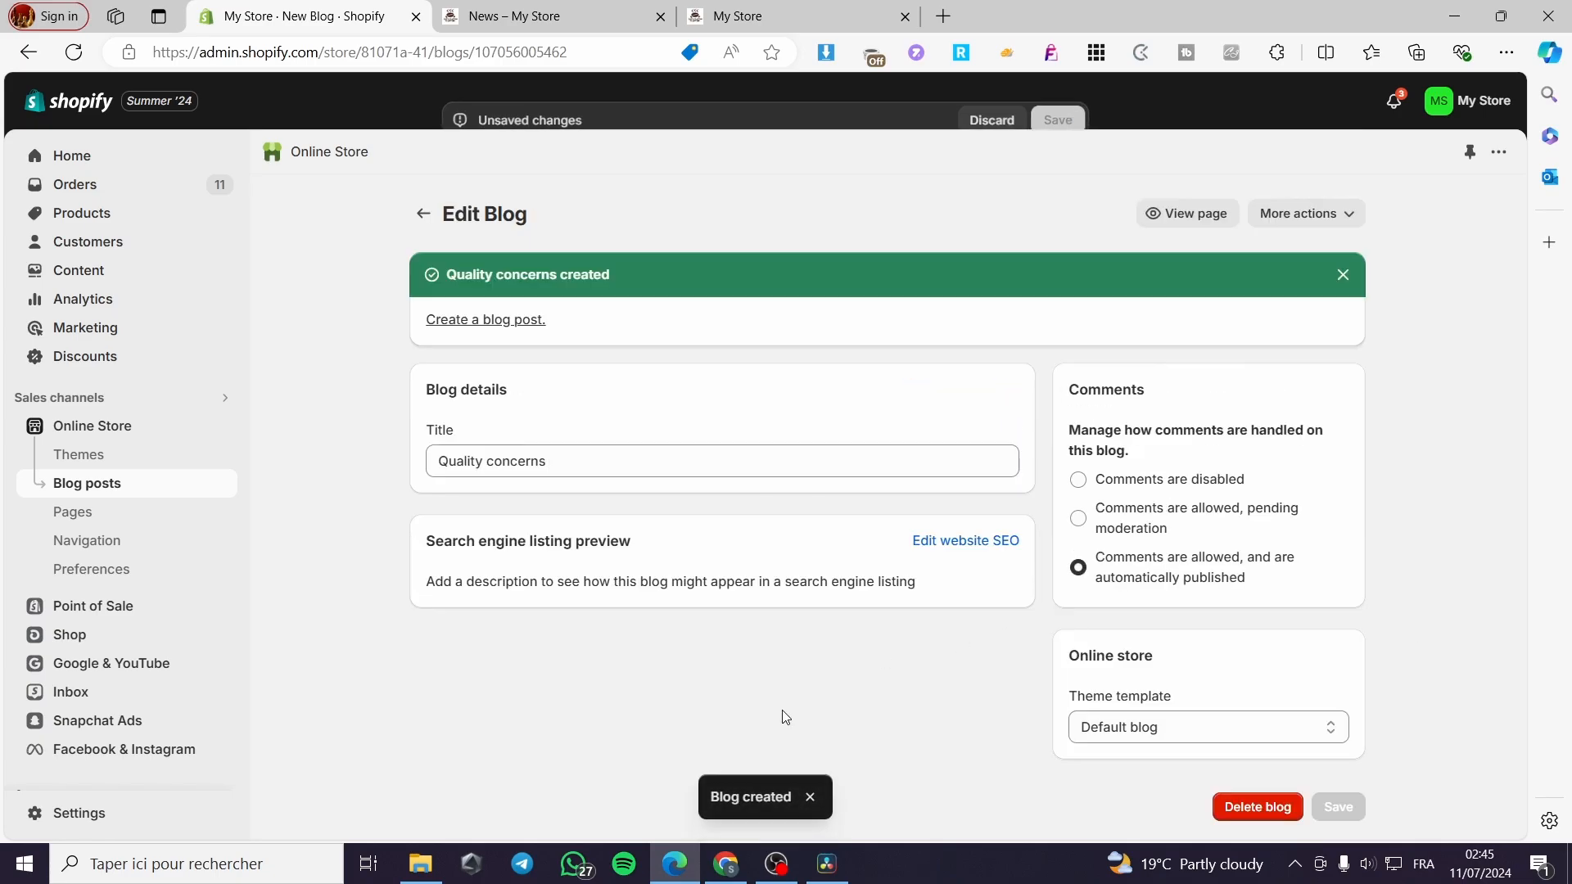
- Return to the blog posts list and publish the selected "T-shirt quality is decreasing ." post as a bulk action
{"action": "left_click", "coordinate": [423, 213]}
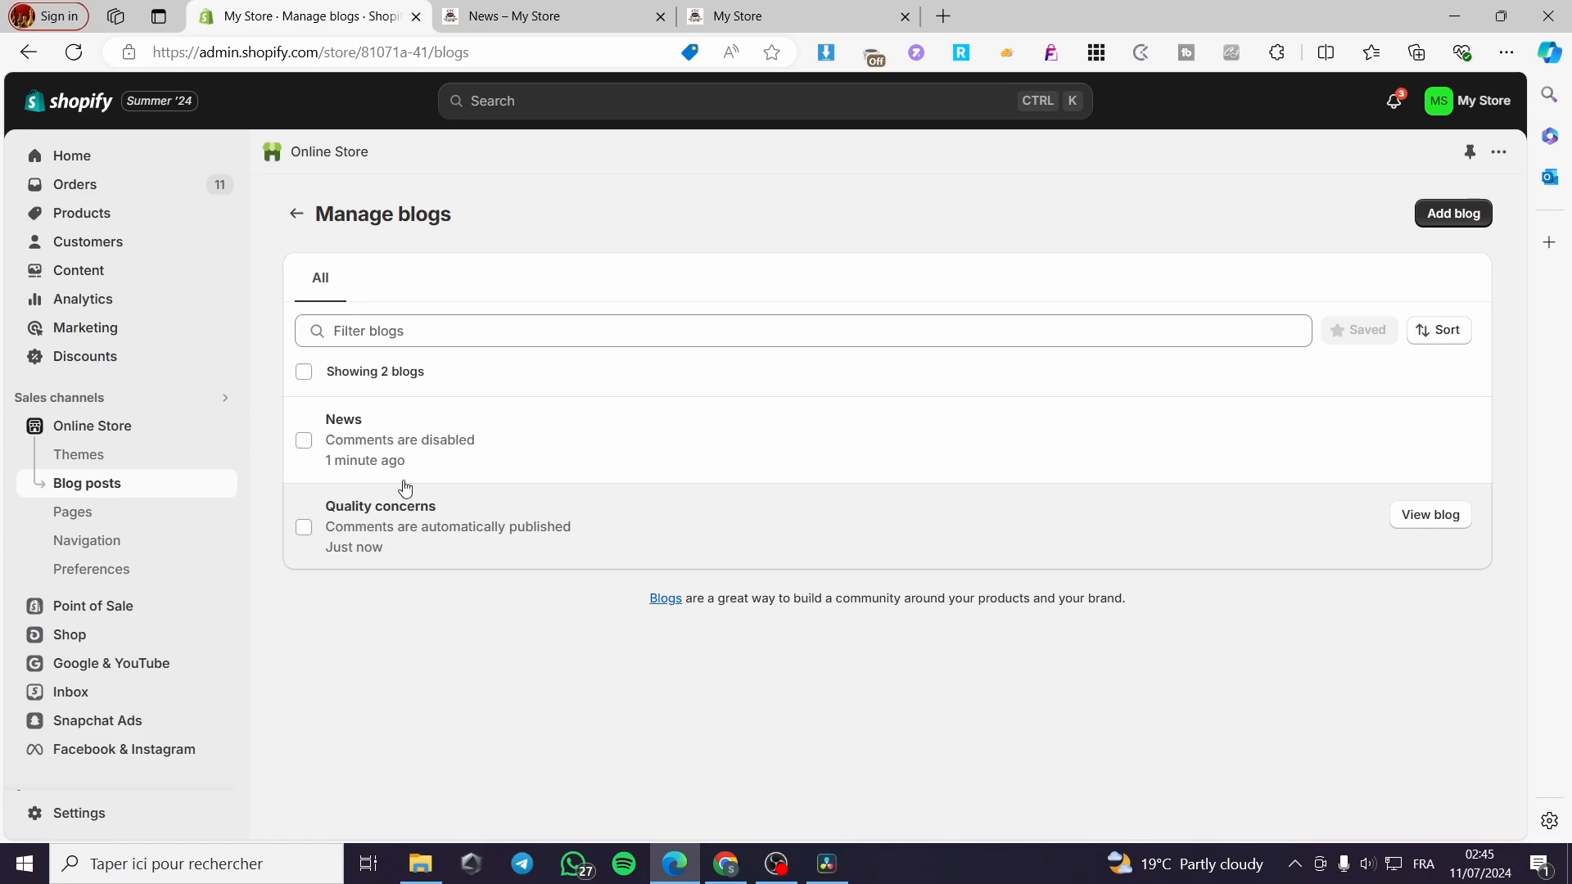
{"action": "left_click", "coordinate": [299, 215]}
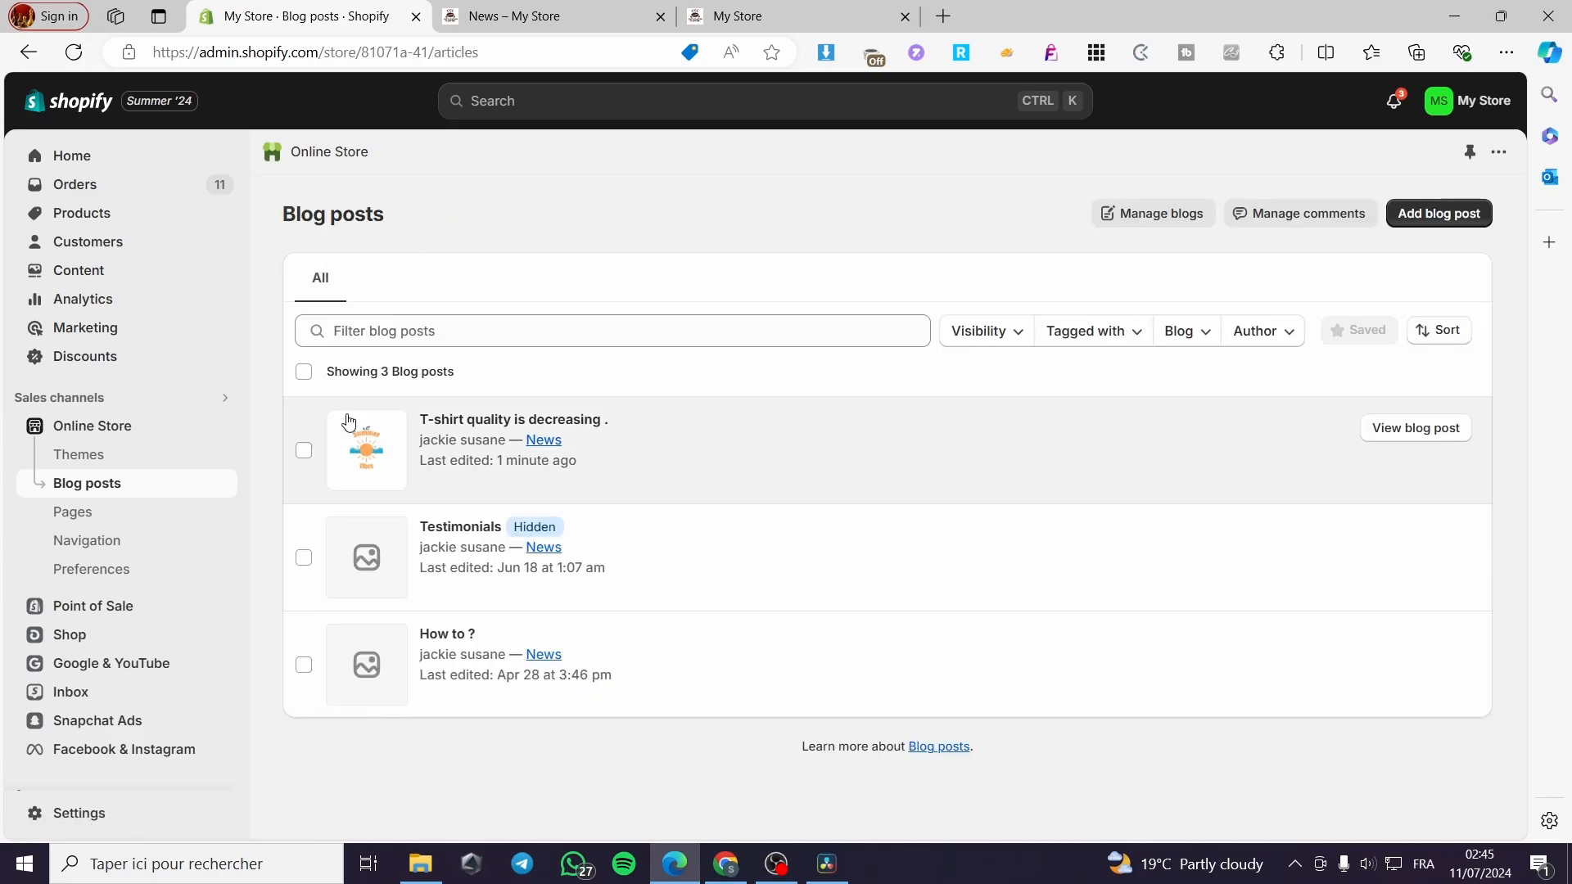
{"action": "left_click", "coordinate": [307, 454]}
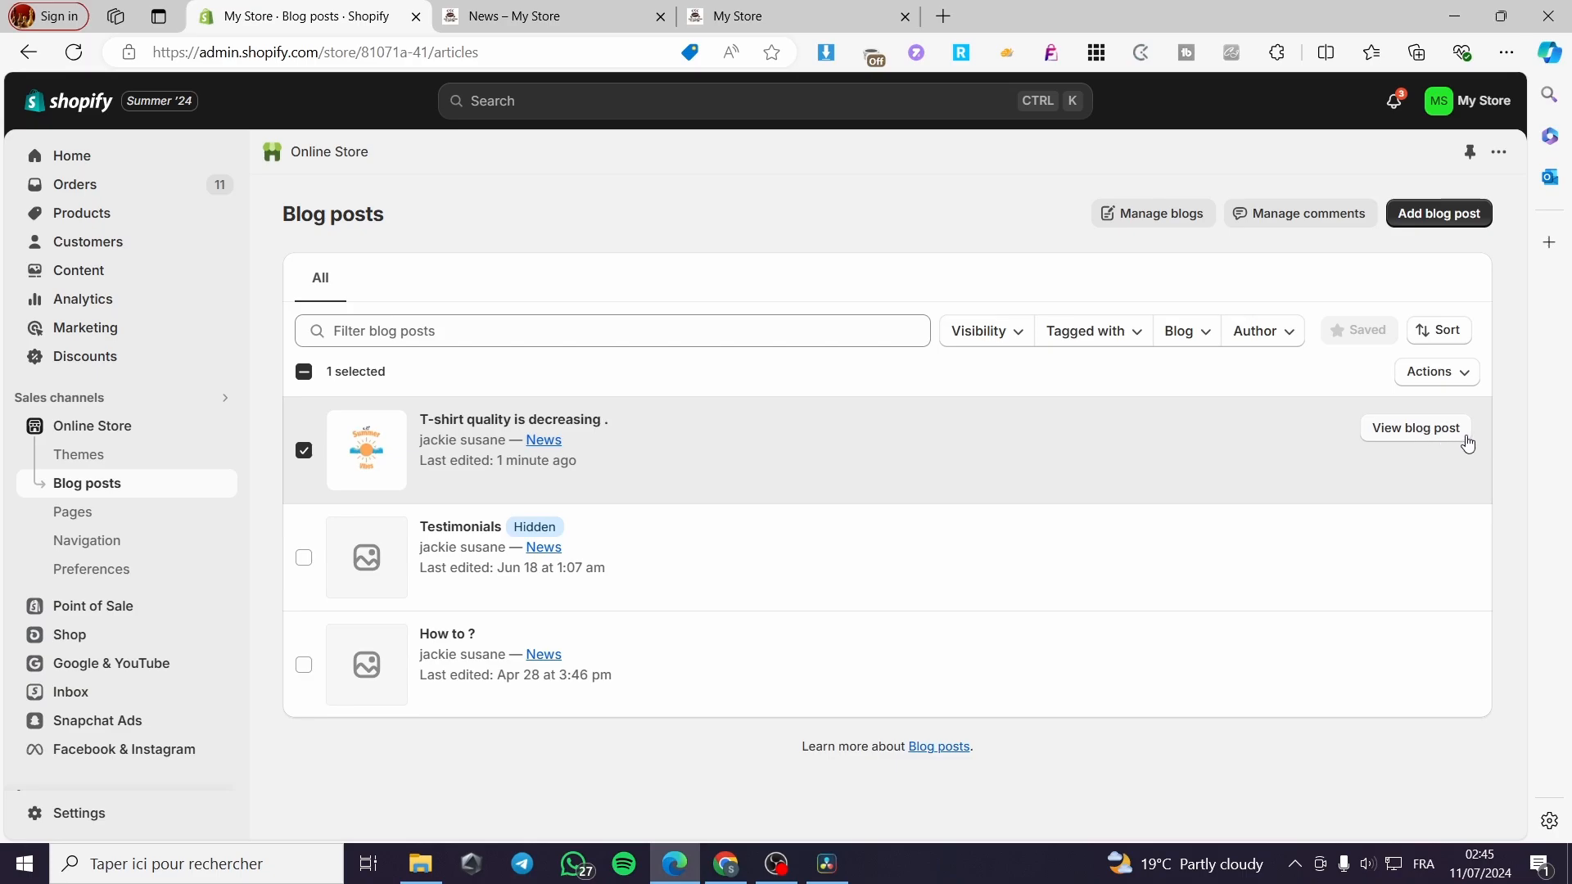
{"action": "left_click", "coordinate": [1462, 372]}
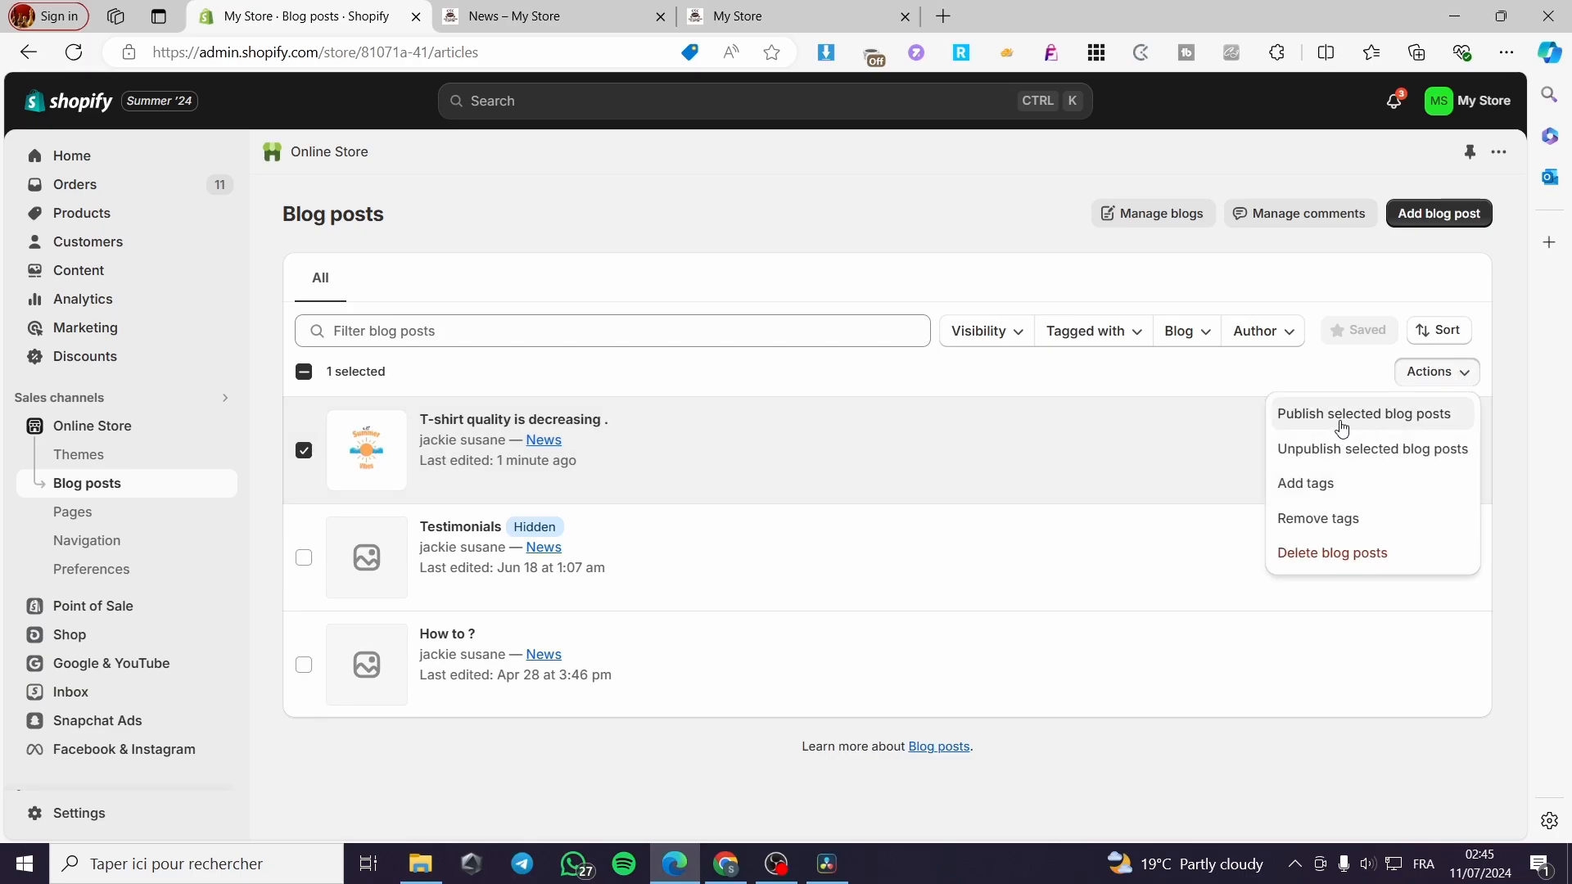
{"action": "left_click", "coordinate": [1445, 422]}
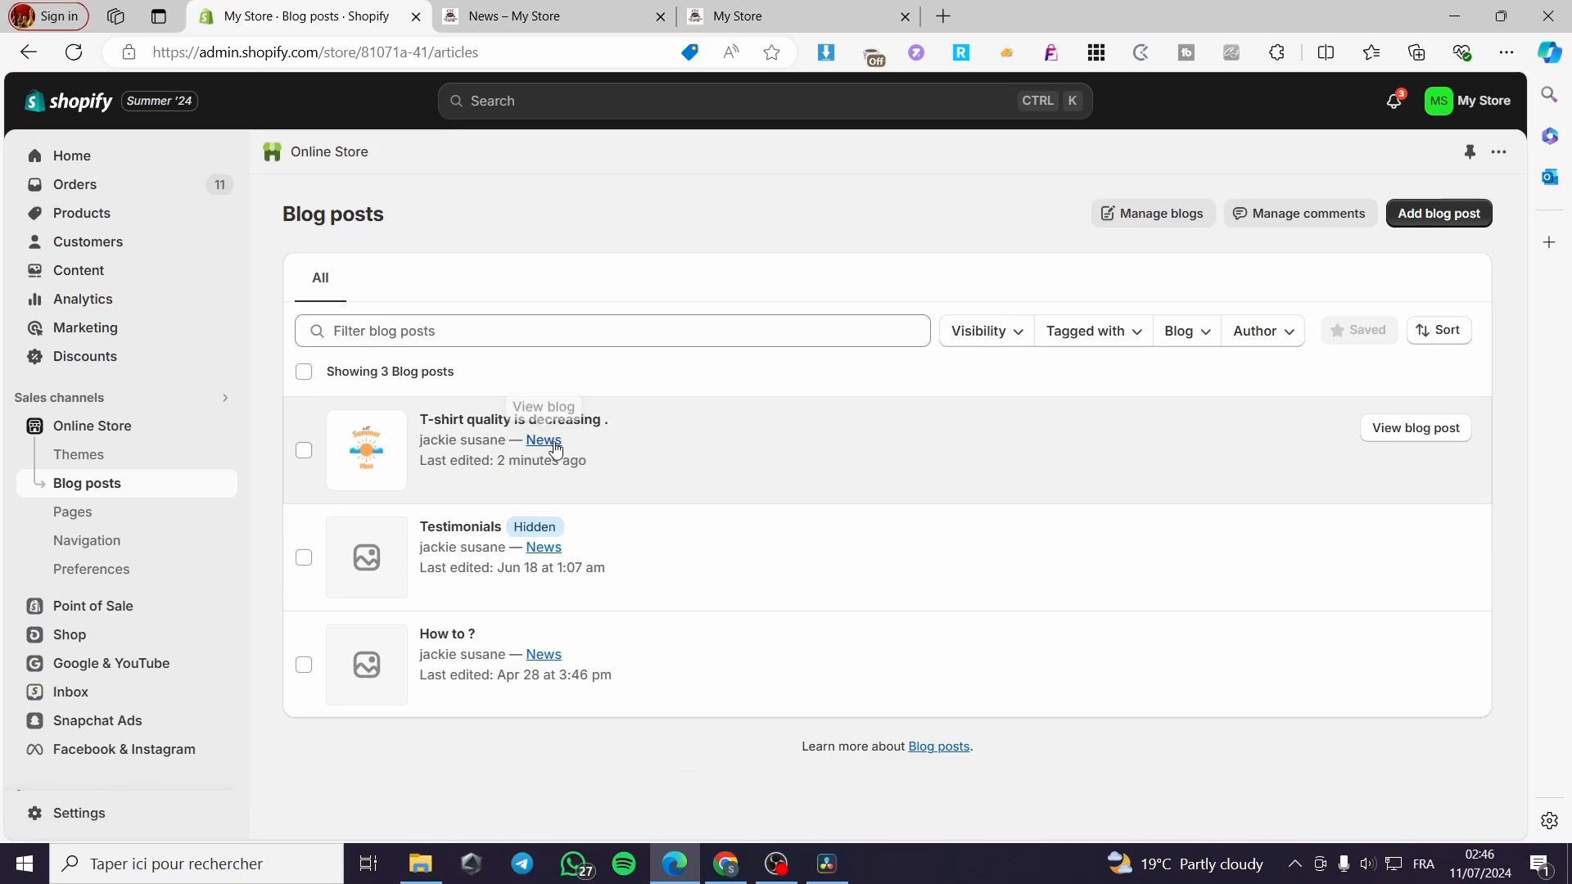
- Assign the "T-shirt quality is decreasing ." post to the Quality concerns blog, save it and return to the blog posts list
{"action": "left_click", "coordinate": [581, 427]}
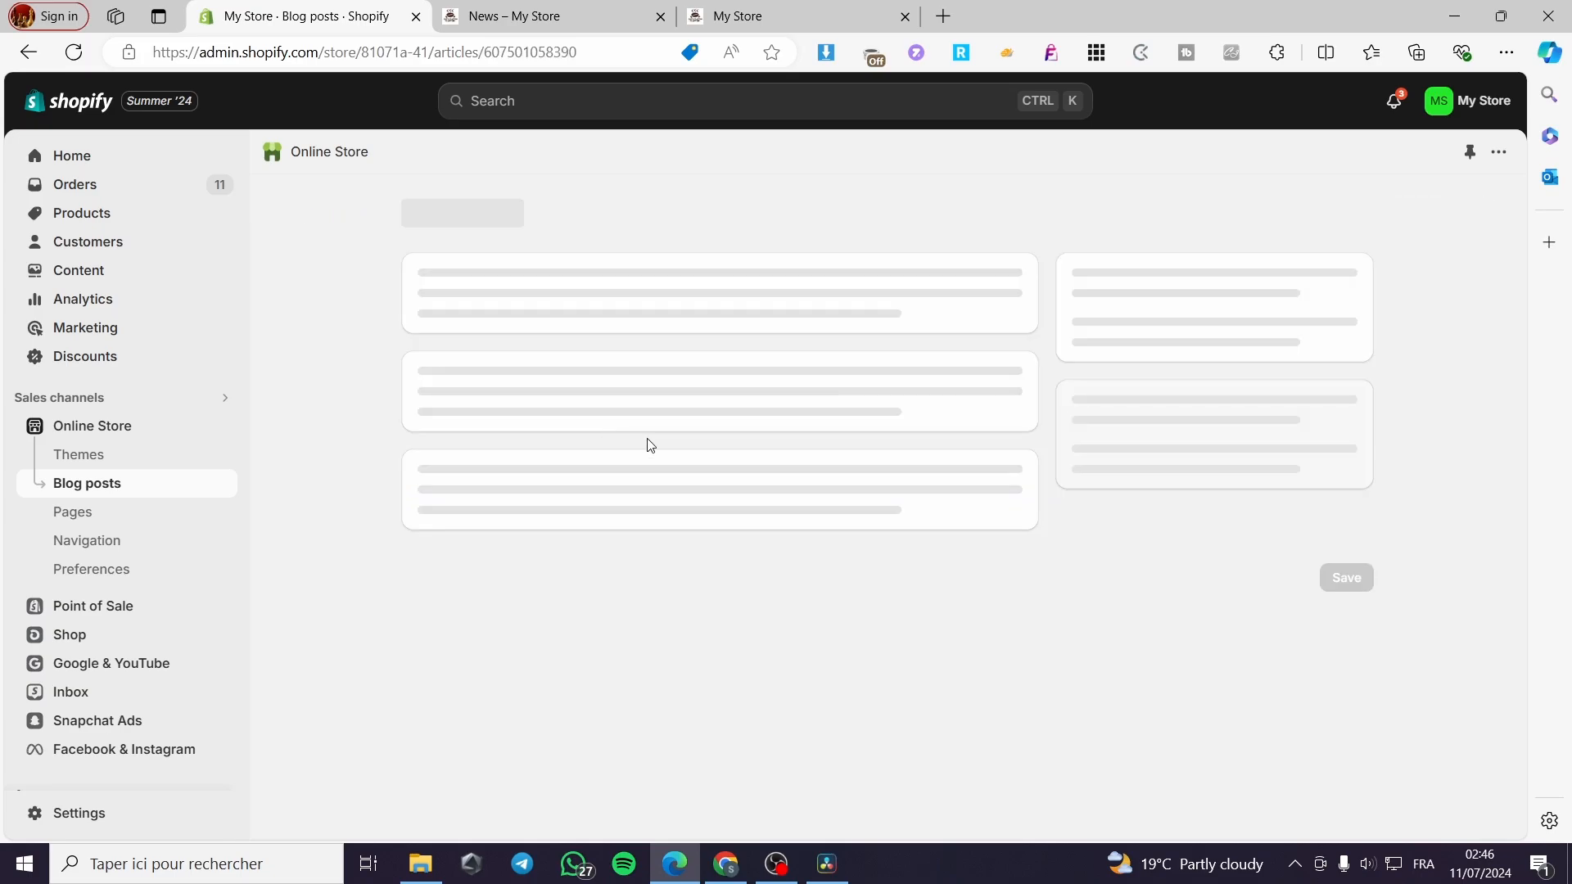
{"action": "scroll", "coordinate": [1383, 577], "scroll_direction": "down", "scroll_amount": 5}
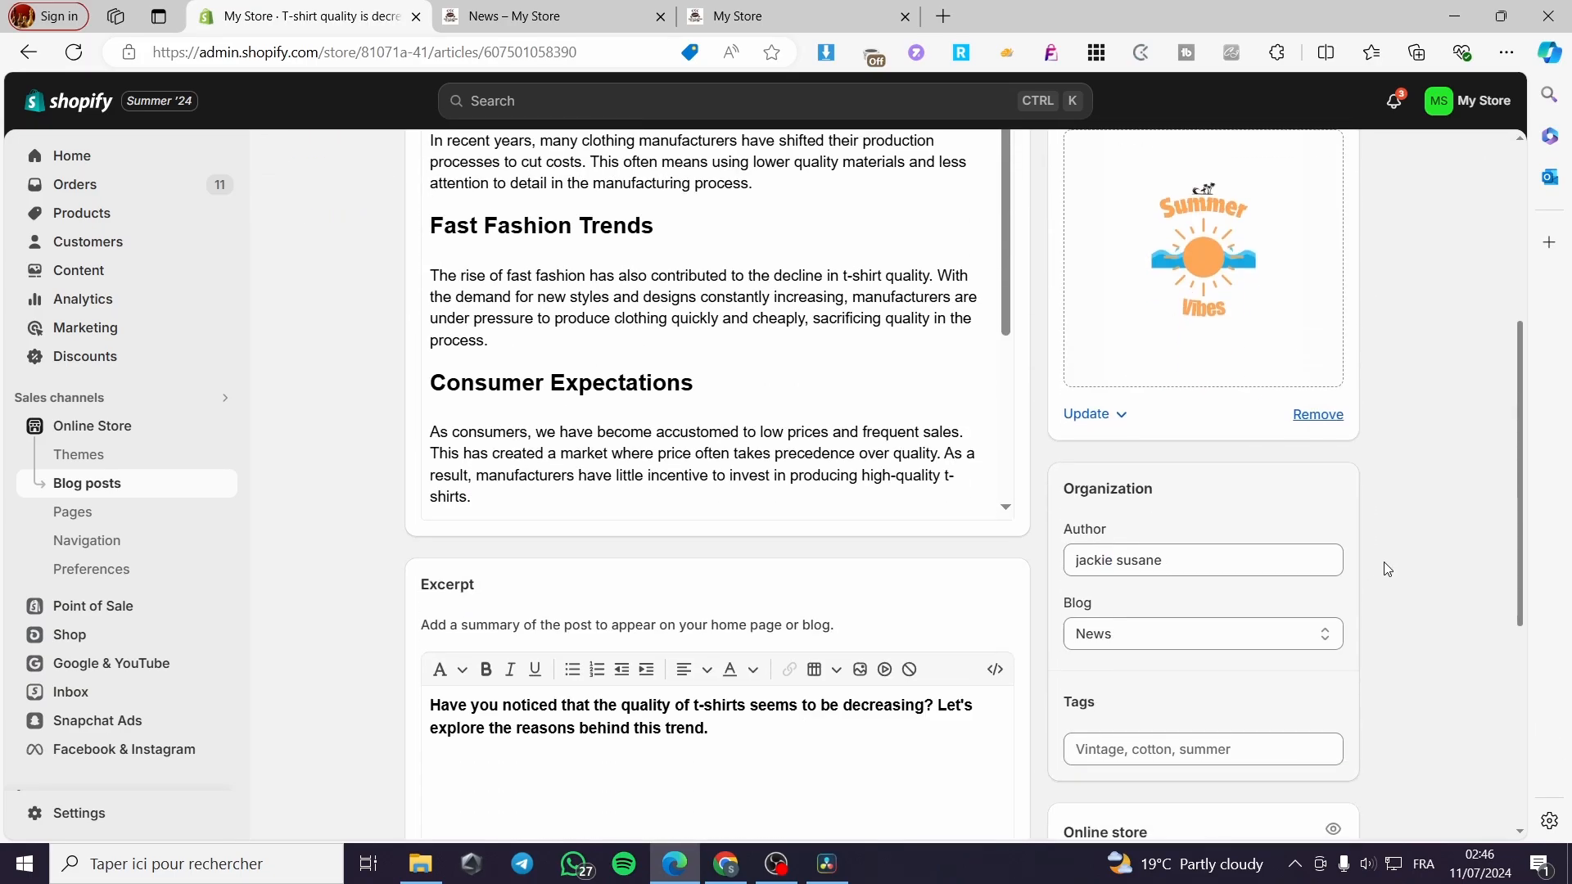
{"action": "scroll", "coordinate": [1257, 555], "scroll_direction": "down", "scroll_amount": 1}
{"action": "left_click", "coordinate": [1246, 537]}
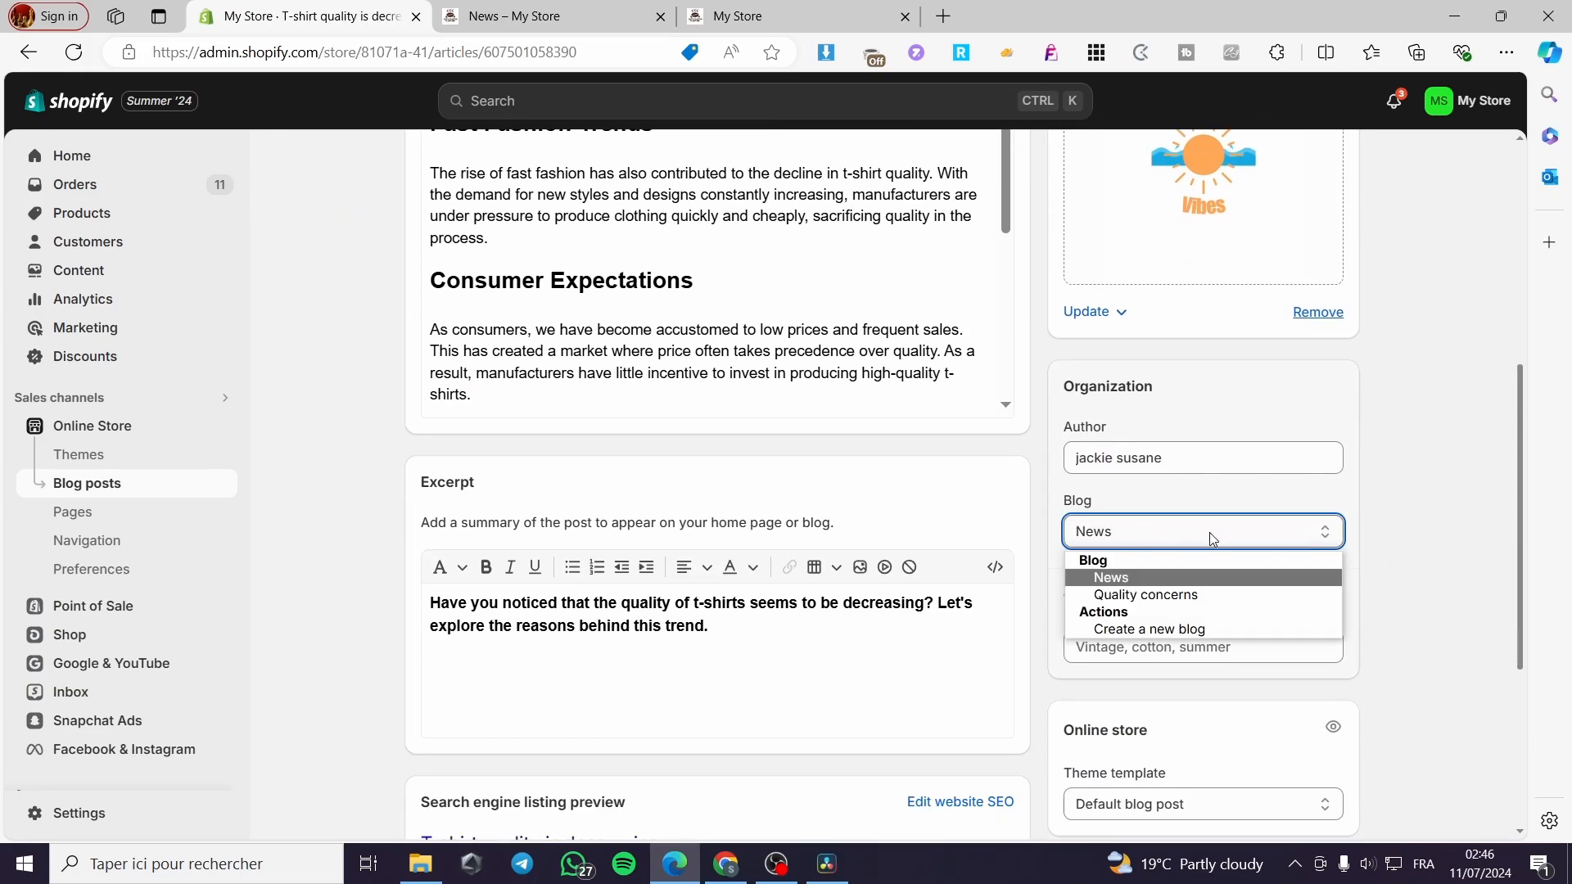
{"action": "left_click", "coordinate": [1249, 593]}
{"action": "scroll", "coordinate": [1344, 596], "scroll_direction": "down", "scroll_amount": 3}
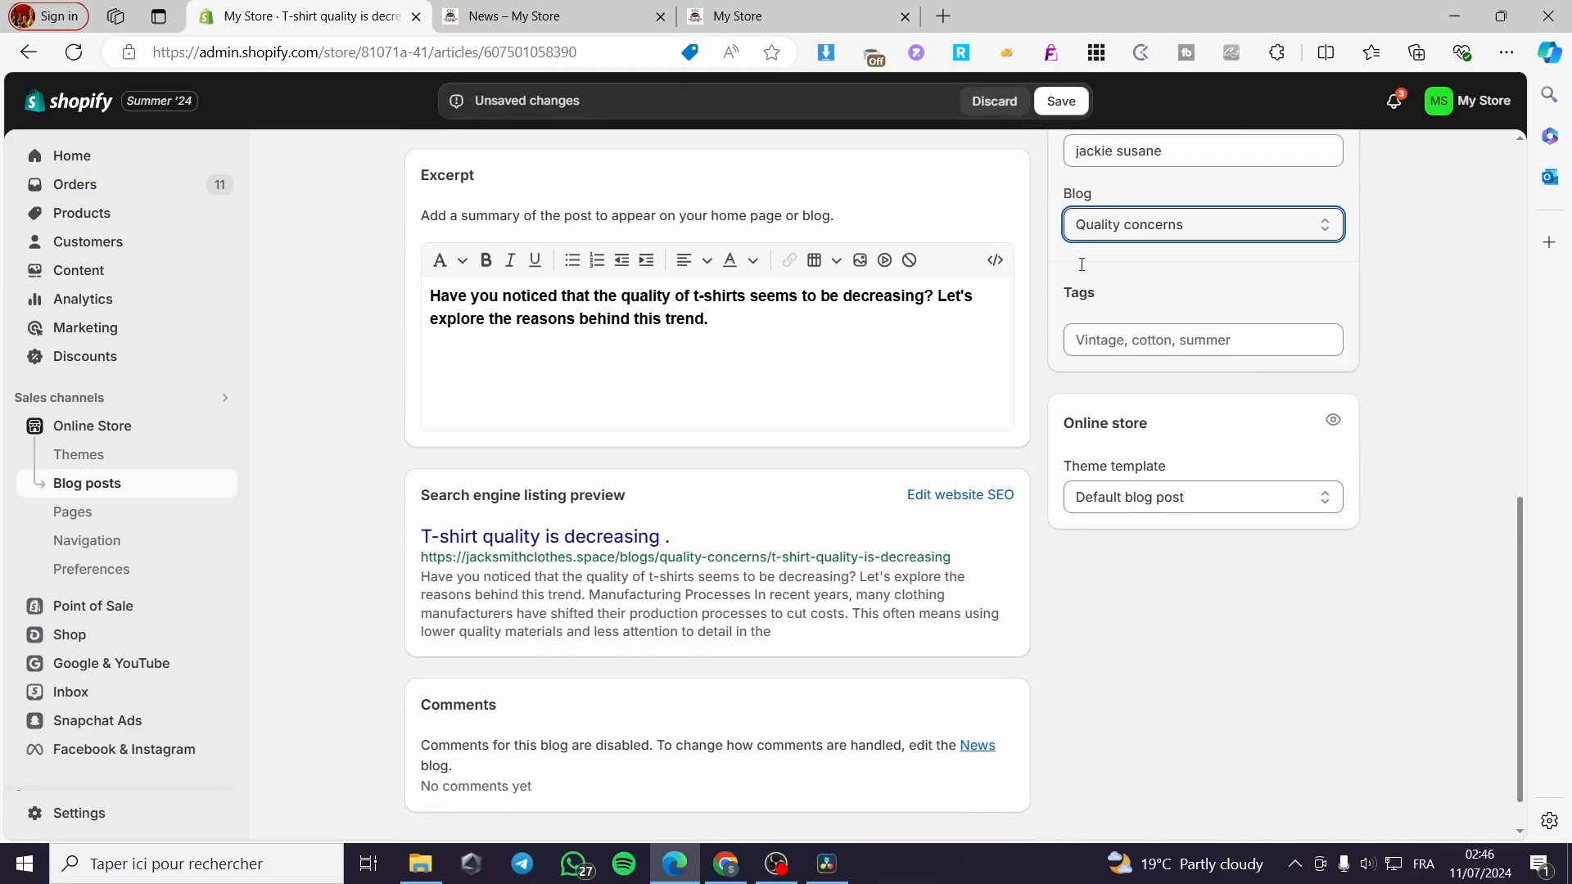
{"action": "left_click", "coordinate": [1062, 108]}
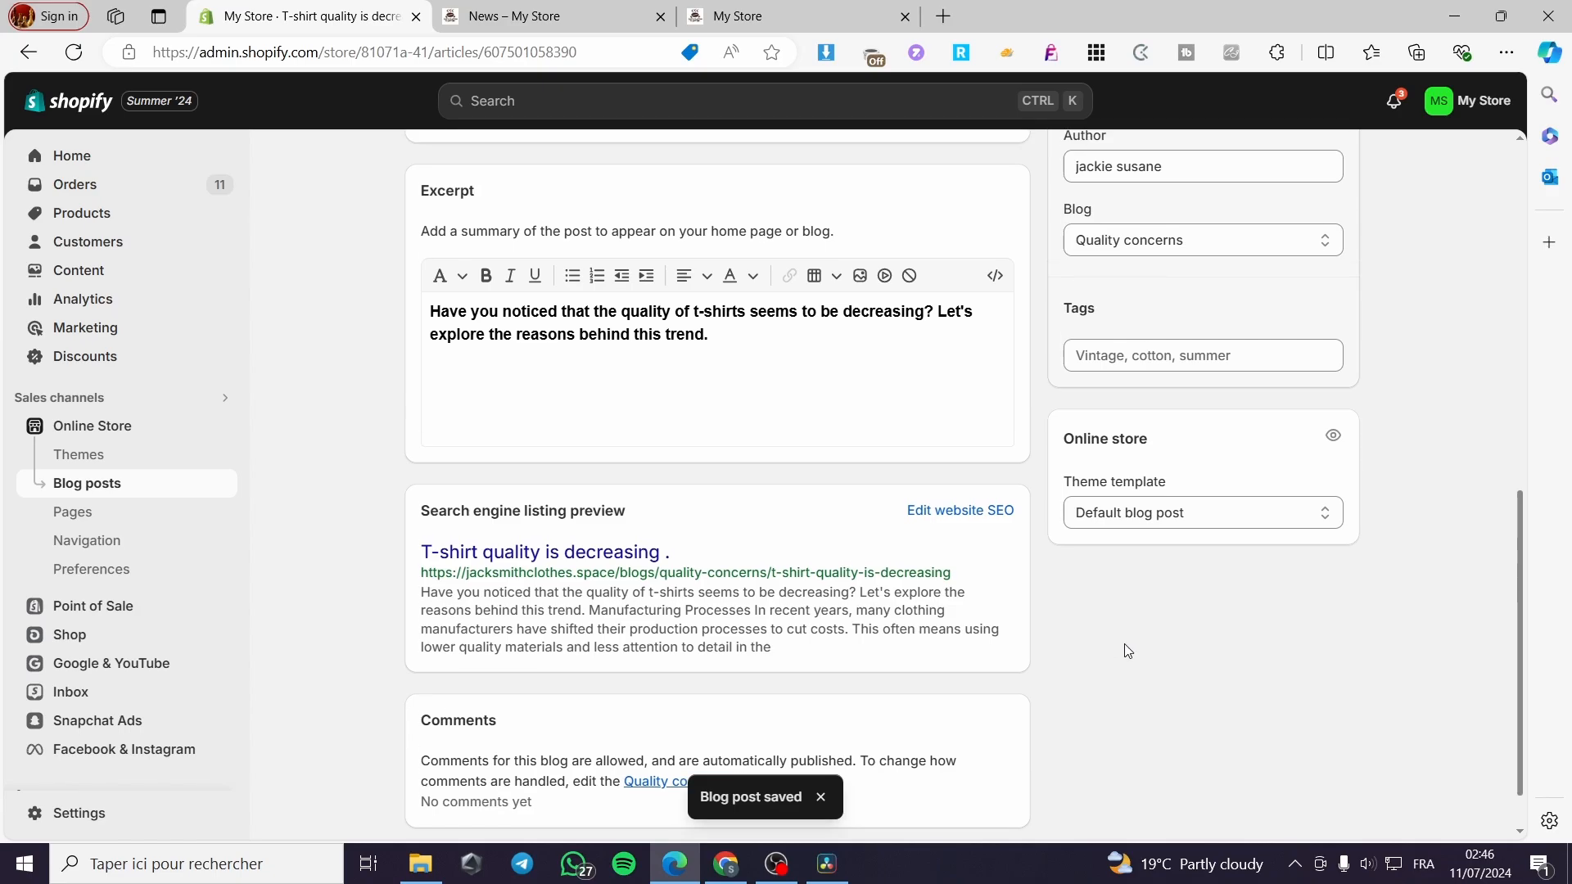
{"action": "scroll", "coordinate": [1126, 651], "scroll_direction": "up", "scroll_amount": 10}
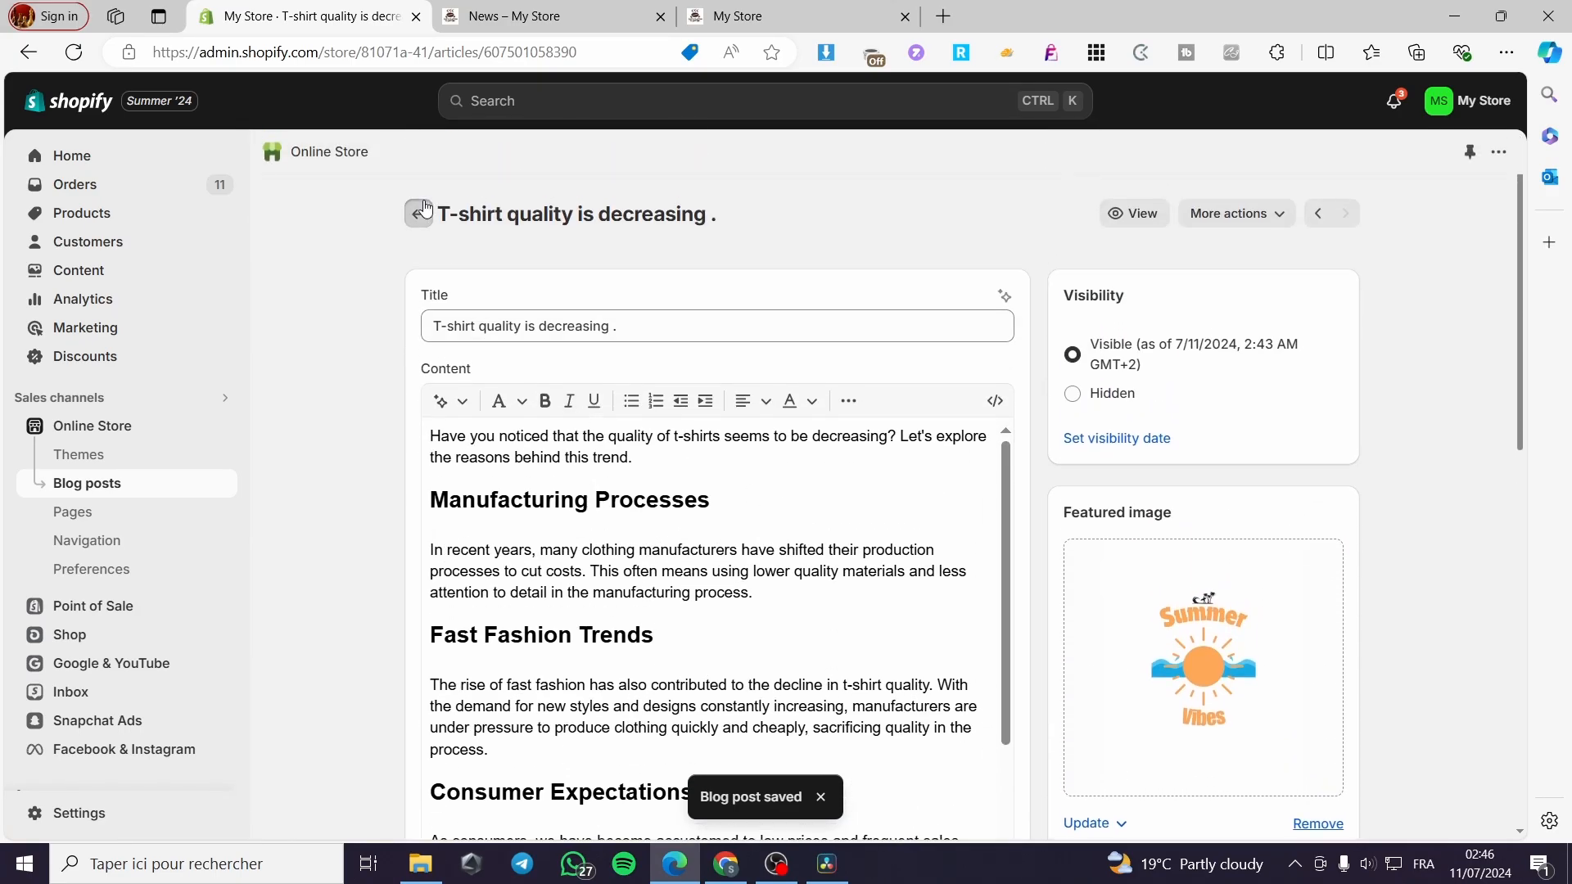
{"action": "left_click", "coordinate": [419, 212]}
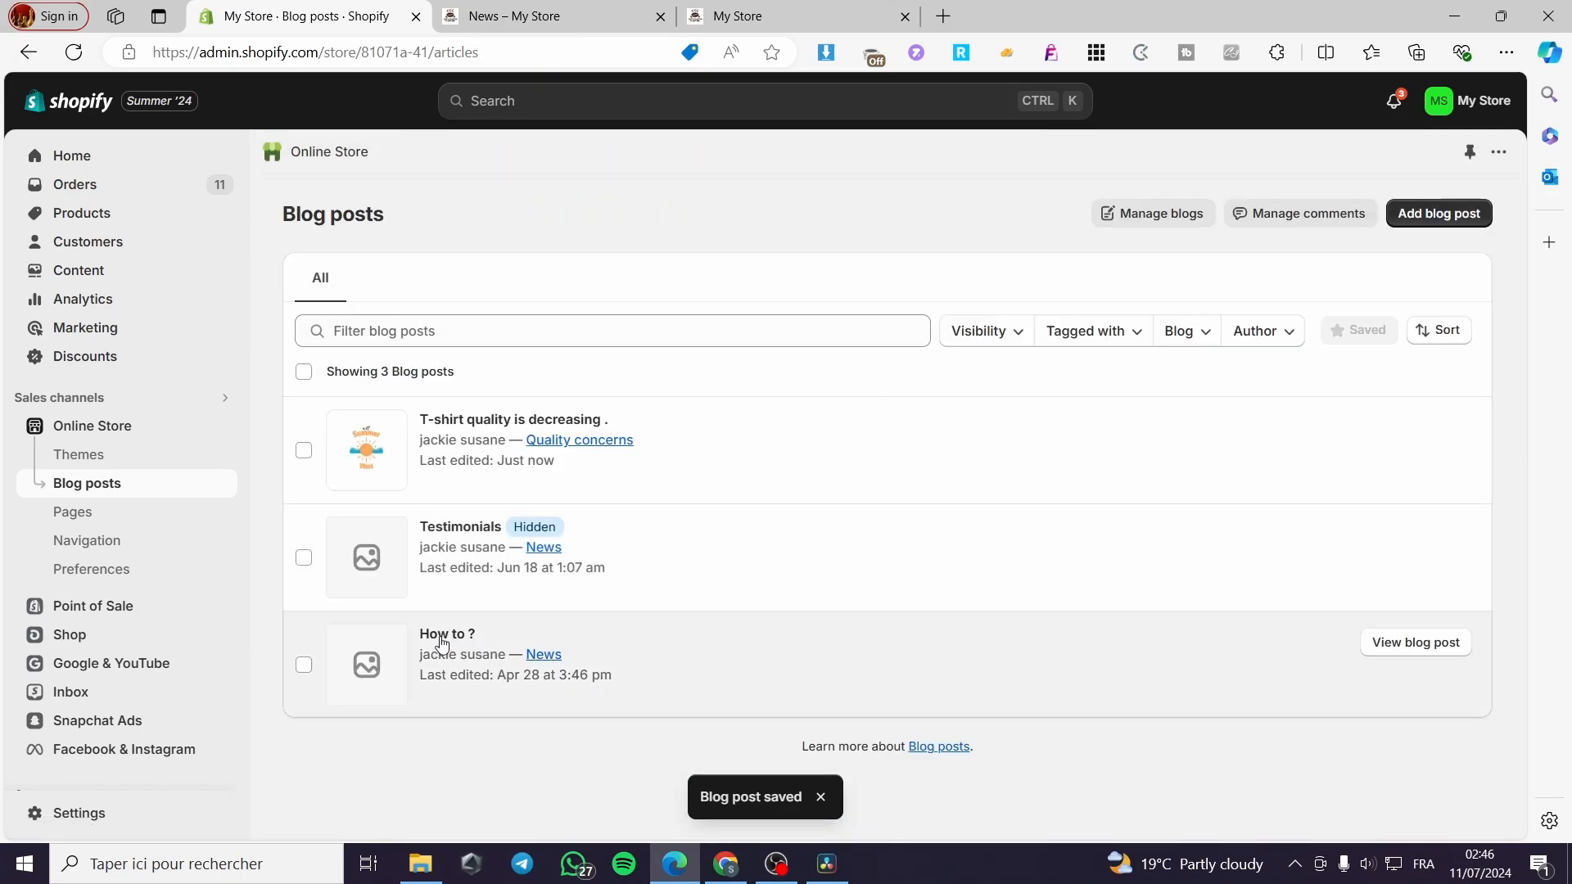
- Assign the "How to ?" post to the Quality concerns blog, save it and return to the blog posts list
{"action": "left_click", "coordinate": [443, 644]}
{"action": "scroll", "coordinate": [661, 565], "scroll_direction": "down", "scroll_amount": 1}
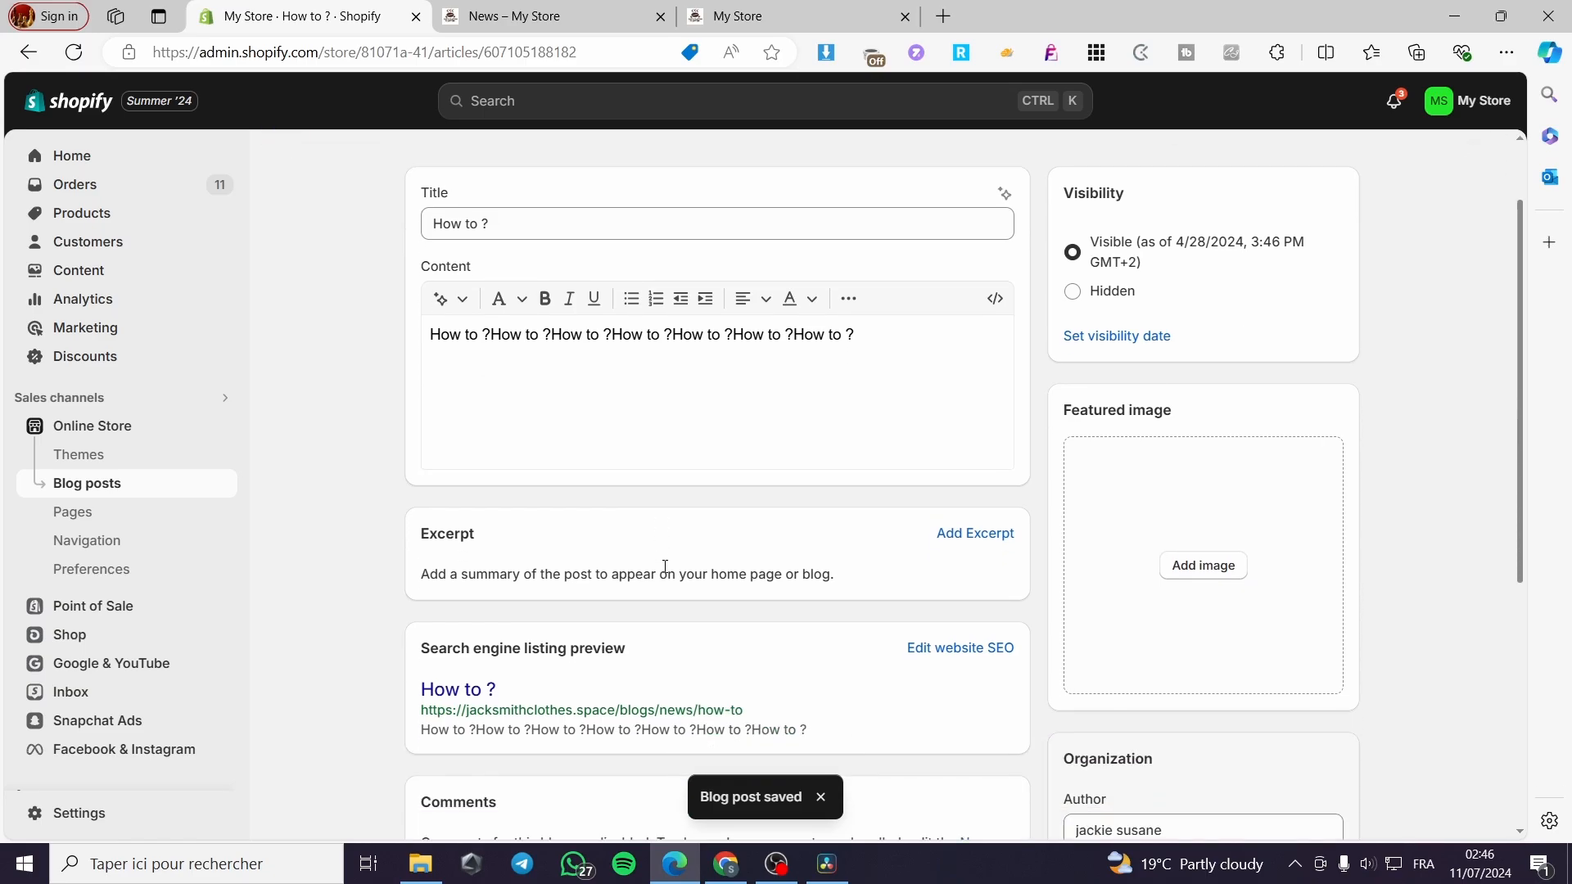
{"action": "scroll", "coordinate": [634, 469], "scroll_direction": "up", "scroll_amount": 1}
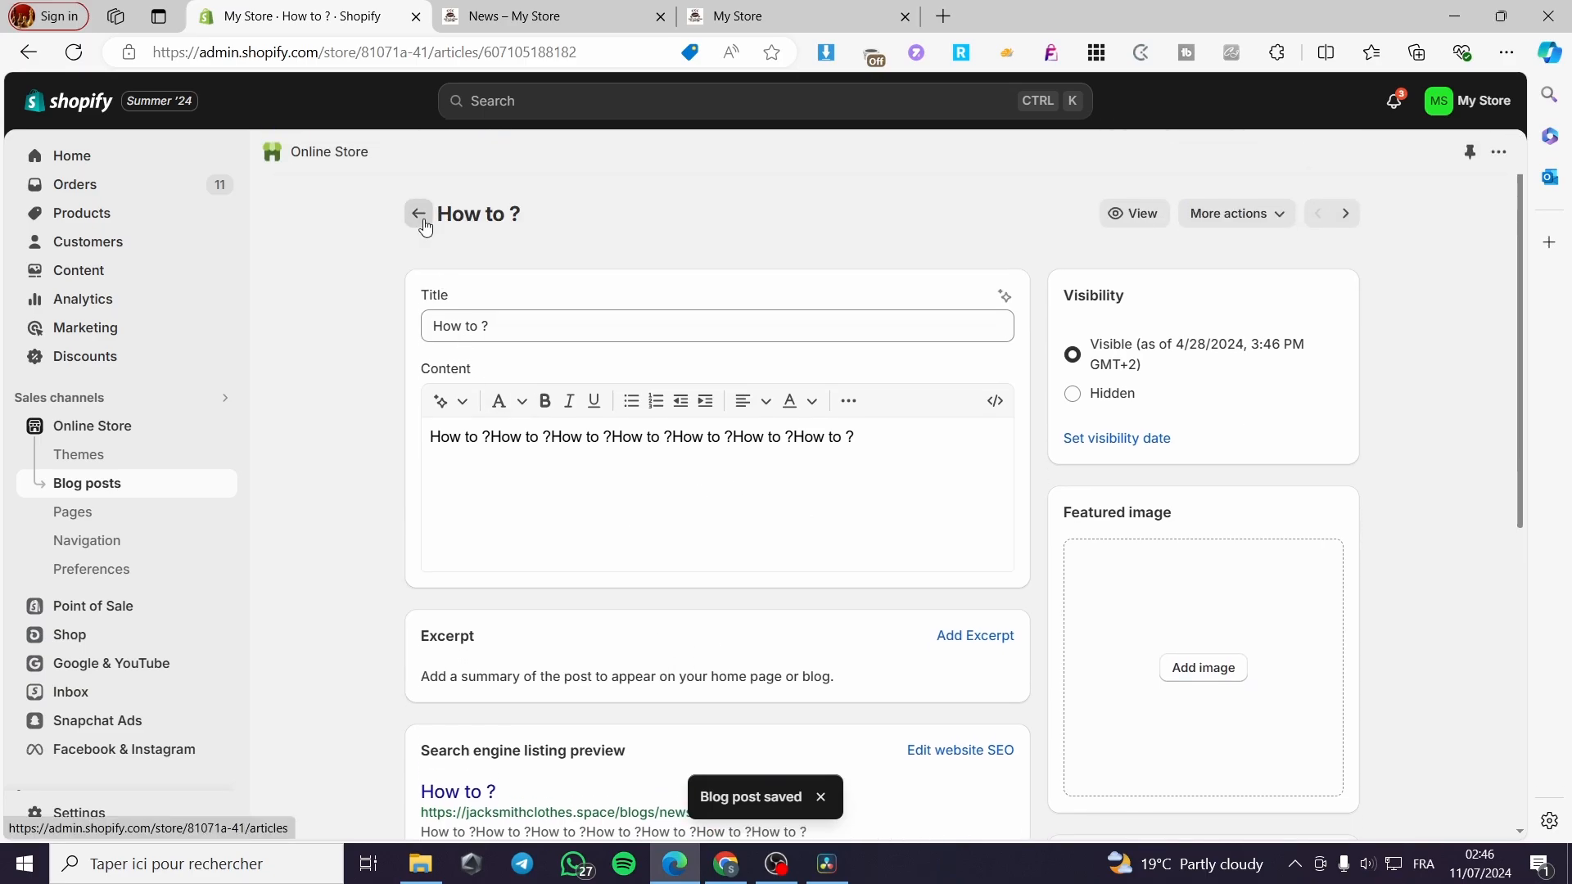
{"action": "scroll", "coordinate": [1115, 532], "scroll_direction": "down", "scroll_amount": 5}
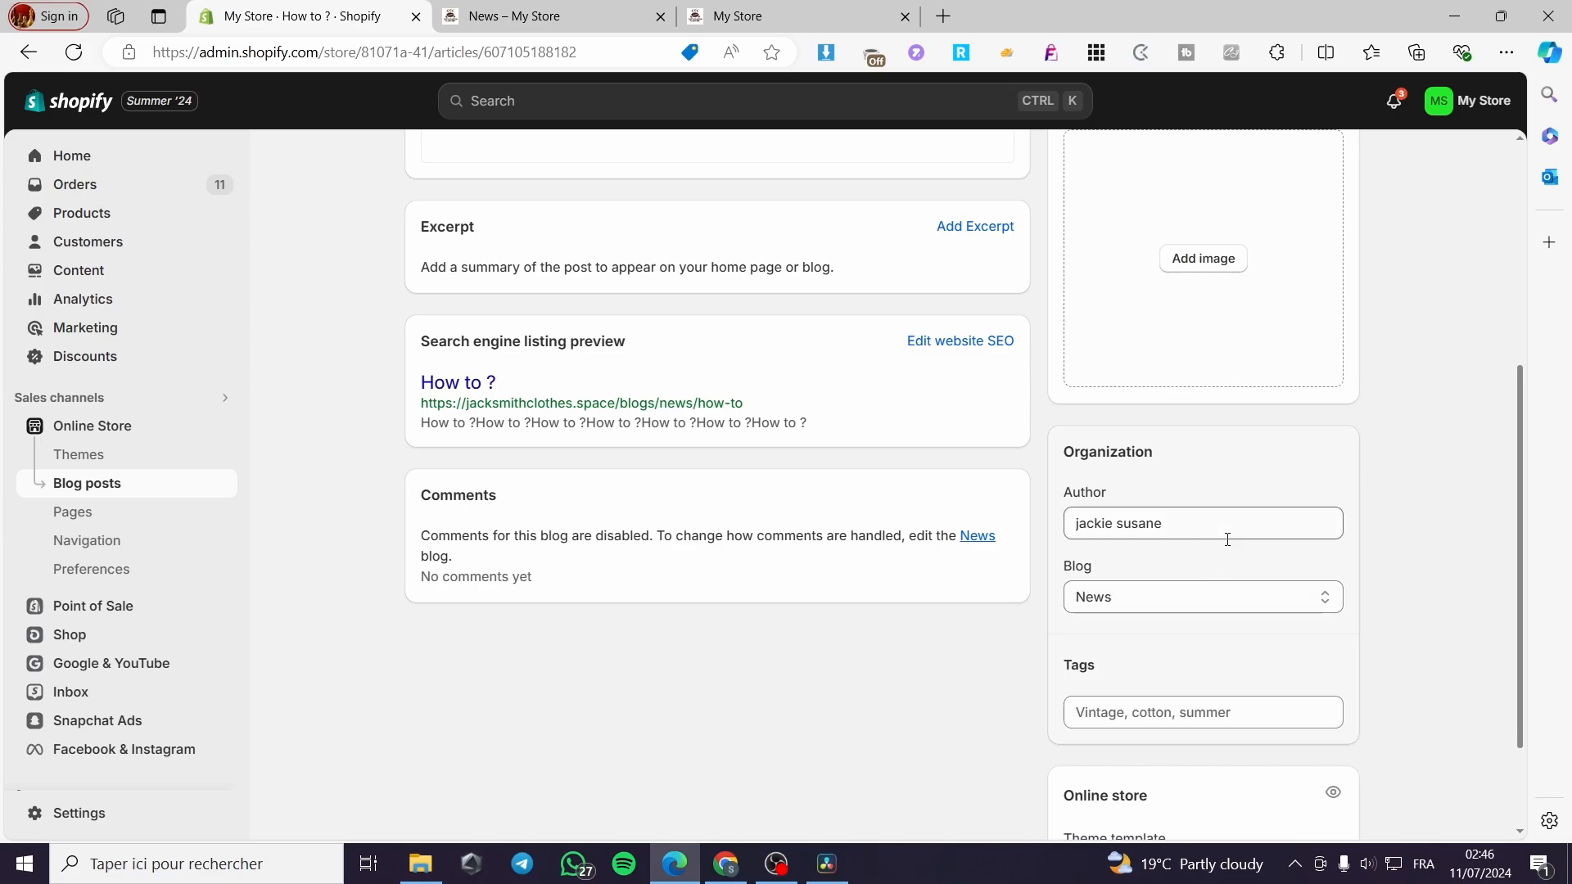
{"action": "left_click", "coordinate": [1230, 602]}
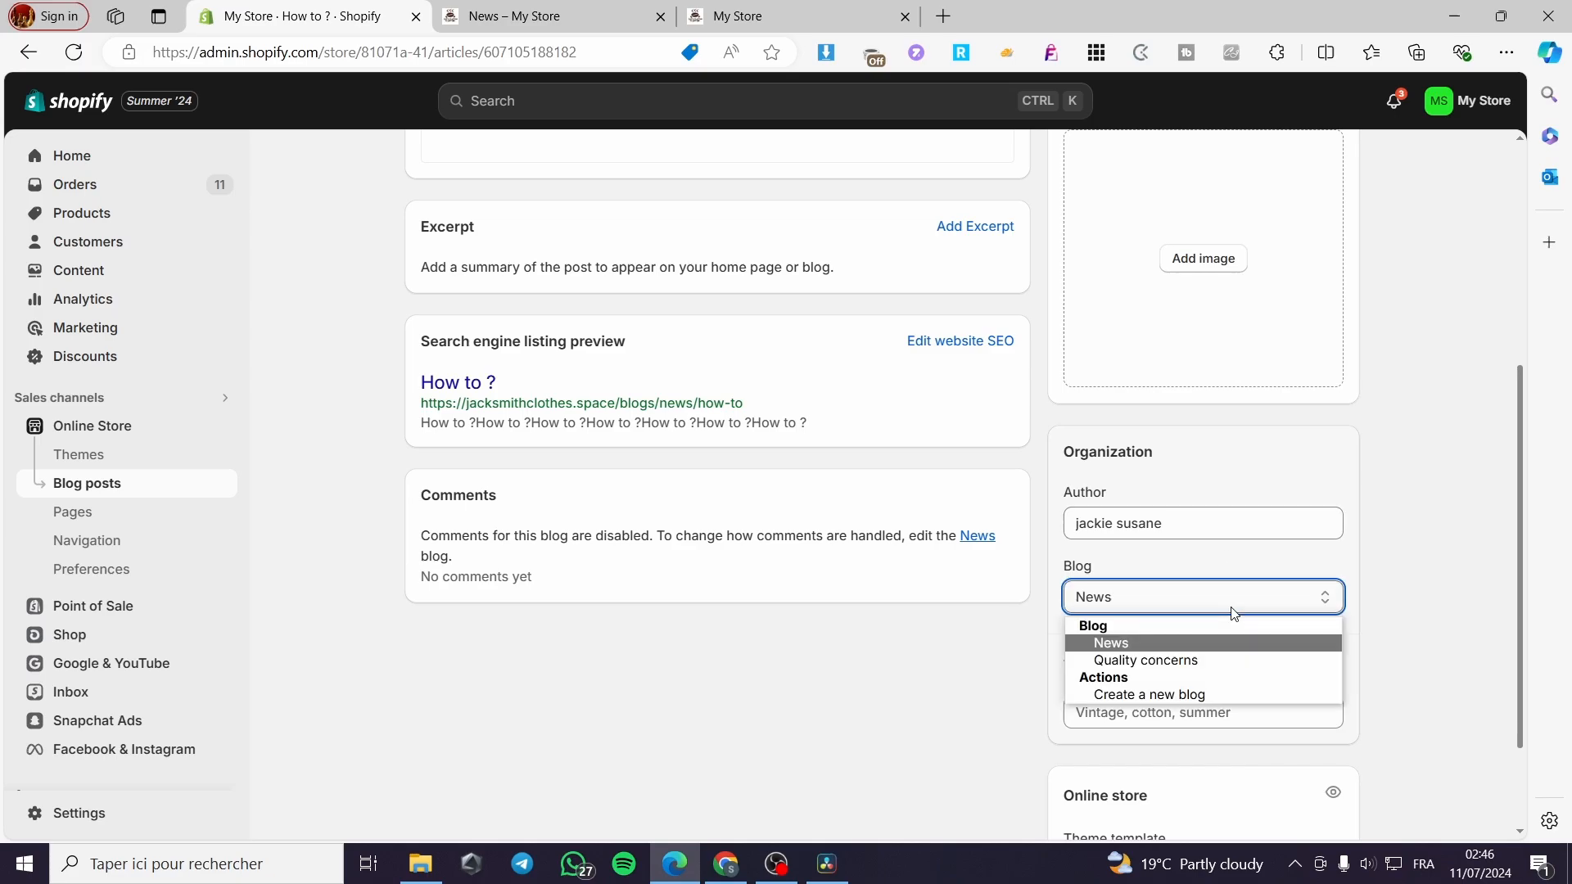
{"action": "left_click", "coordinate": [1130, 662]}
{"action": "left_click", "coordinate": [1061, 100]}
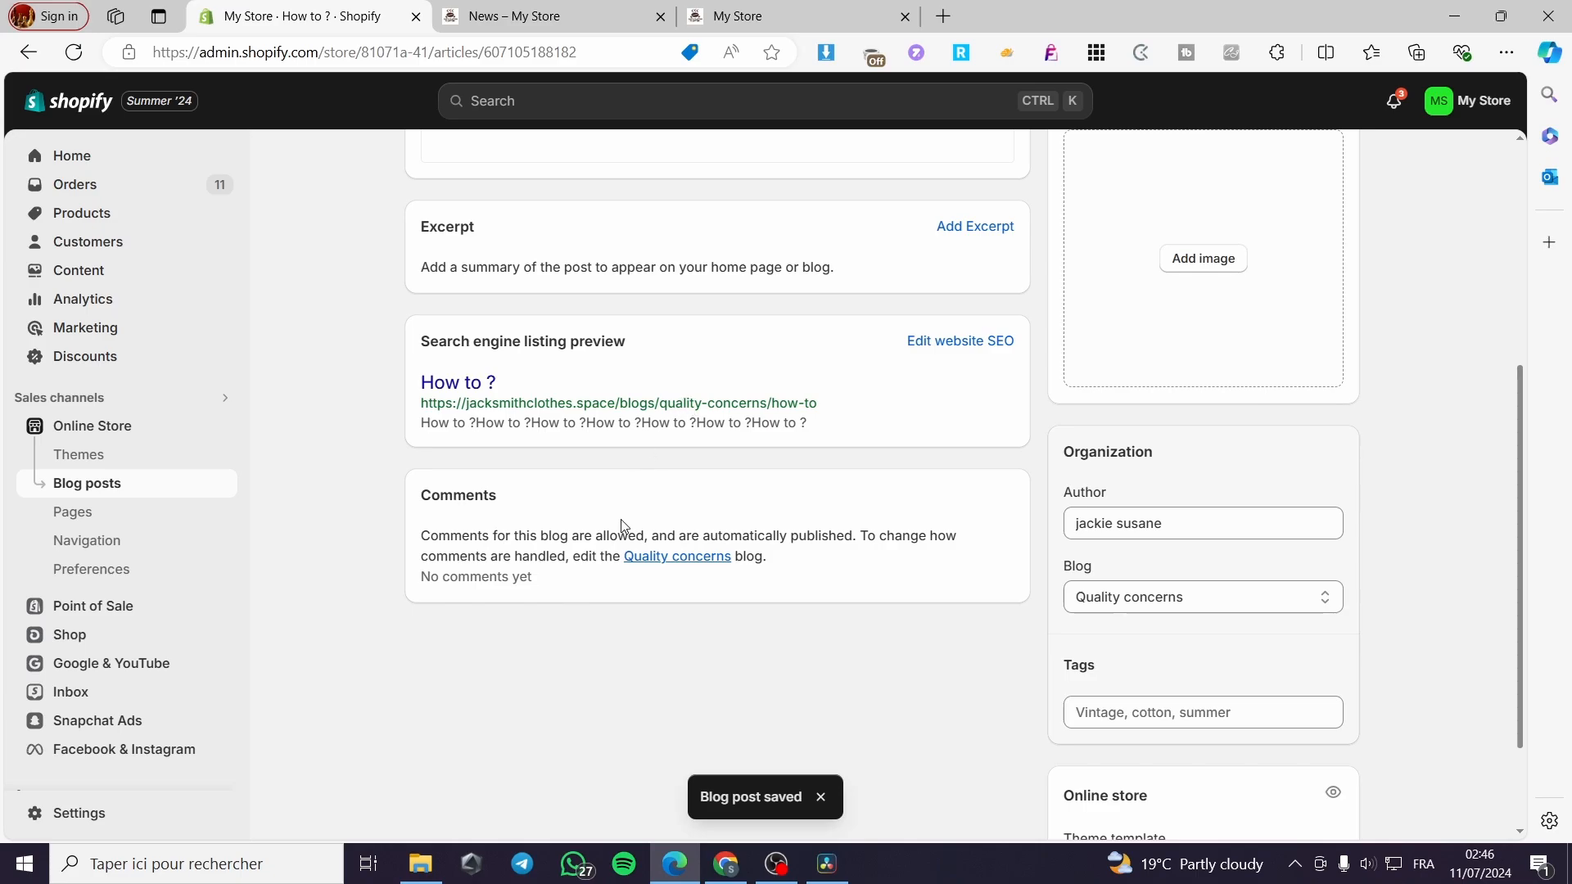
{"action": "scroll", "coordinate": [543, 491], "scroll_direction": "up", "scroll_amount": 5}
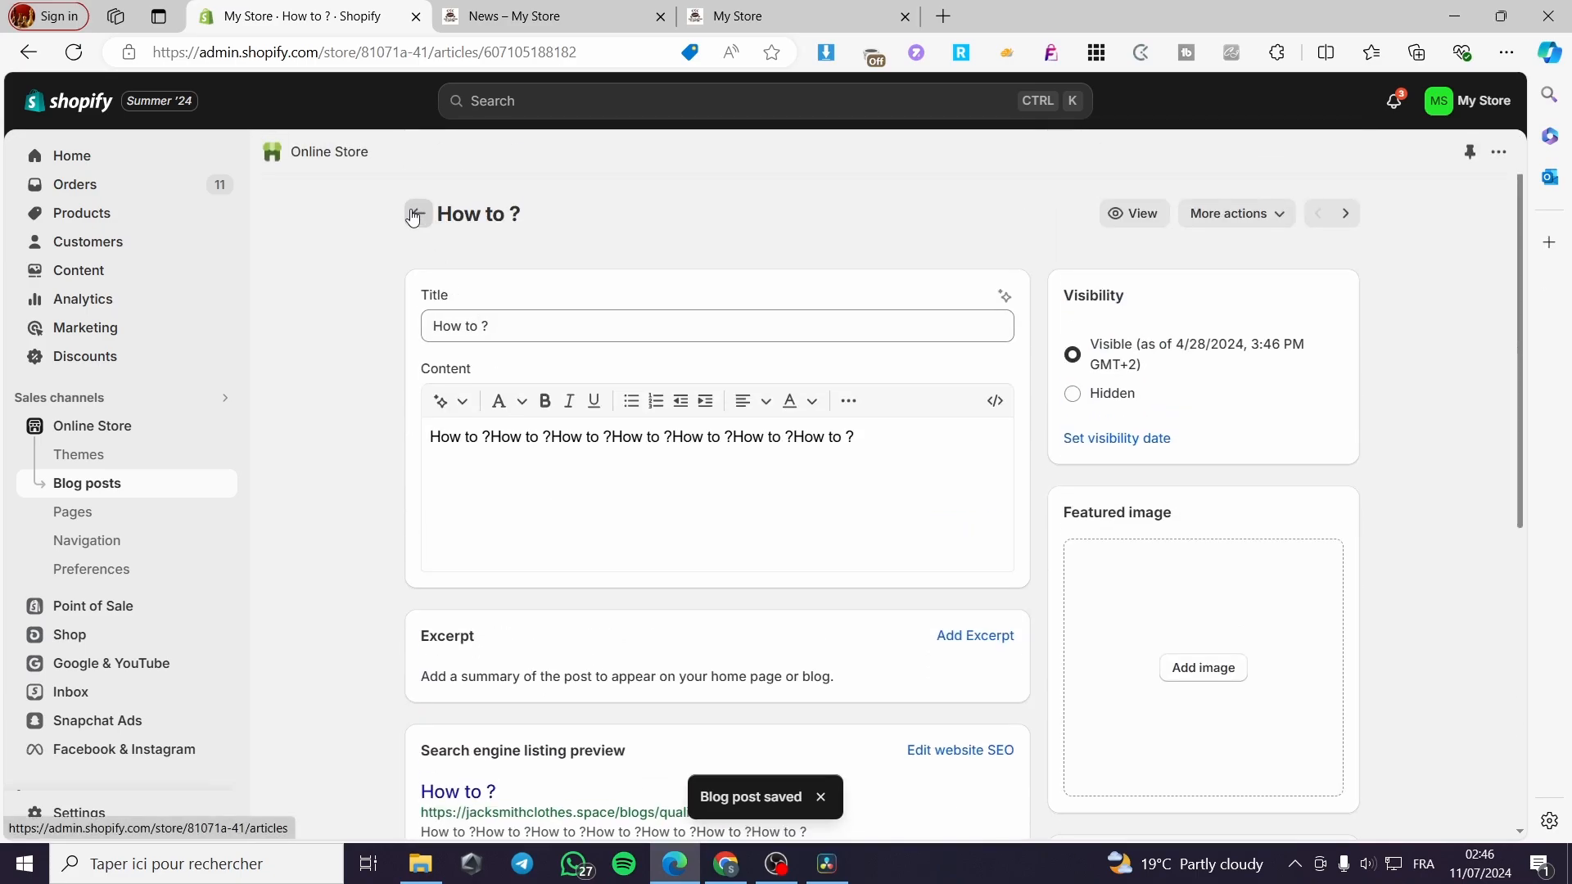
{"action": "left_click", "coordinate": [414, 214]}
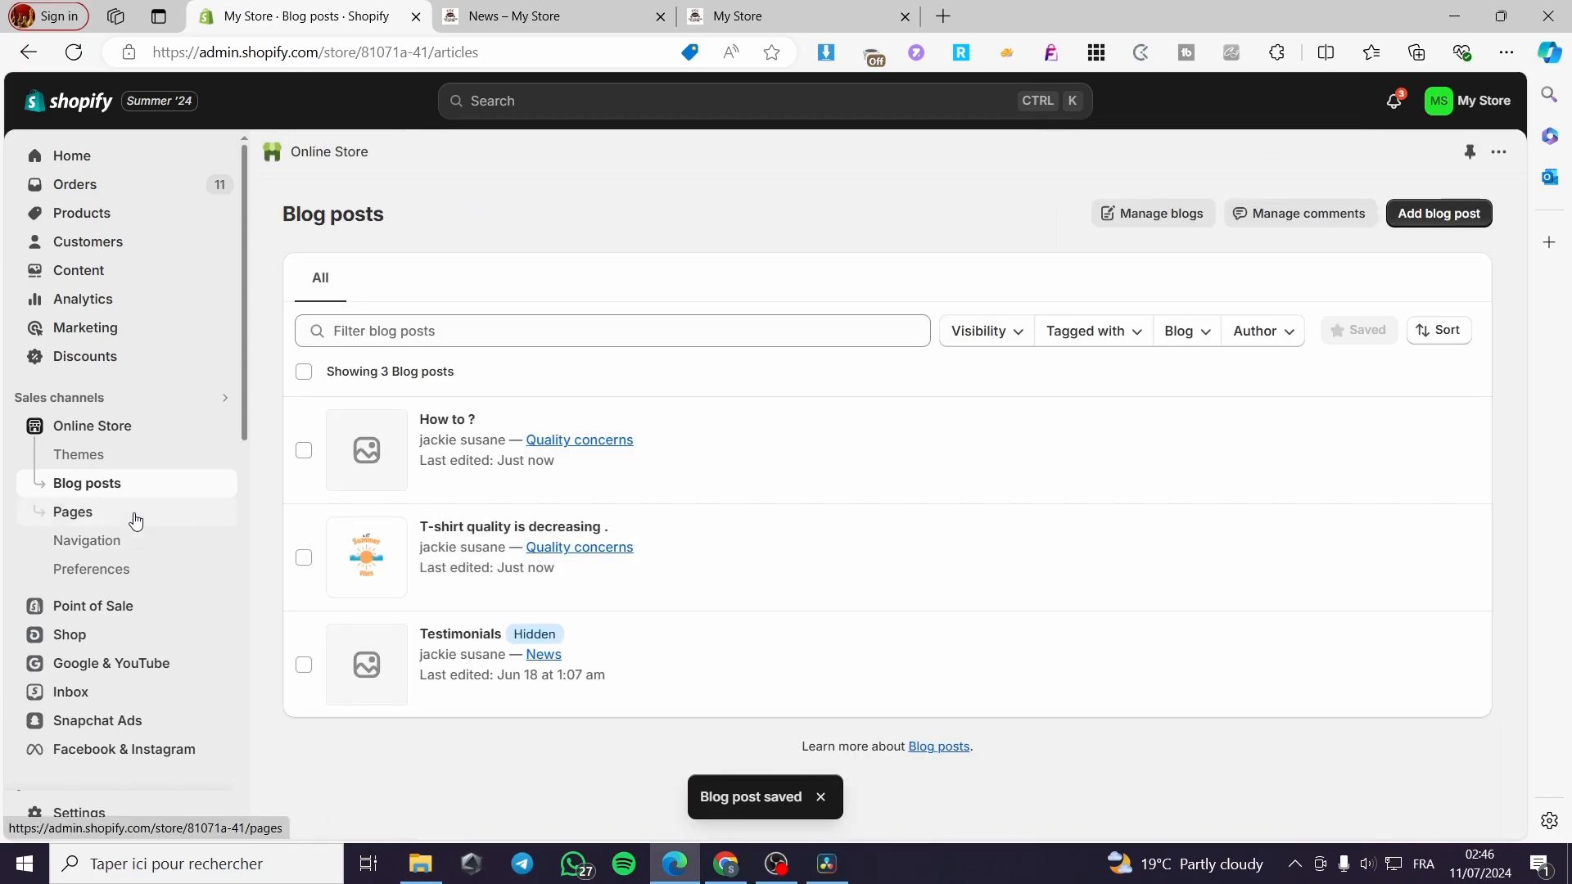
- View the store's pages, and open the Main menu from the store navigation to review its items
{"action": "left_click", "coordinate": [74, 524]}
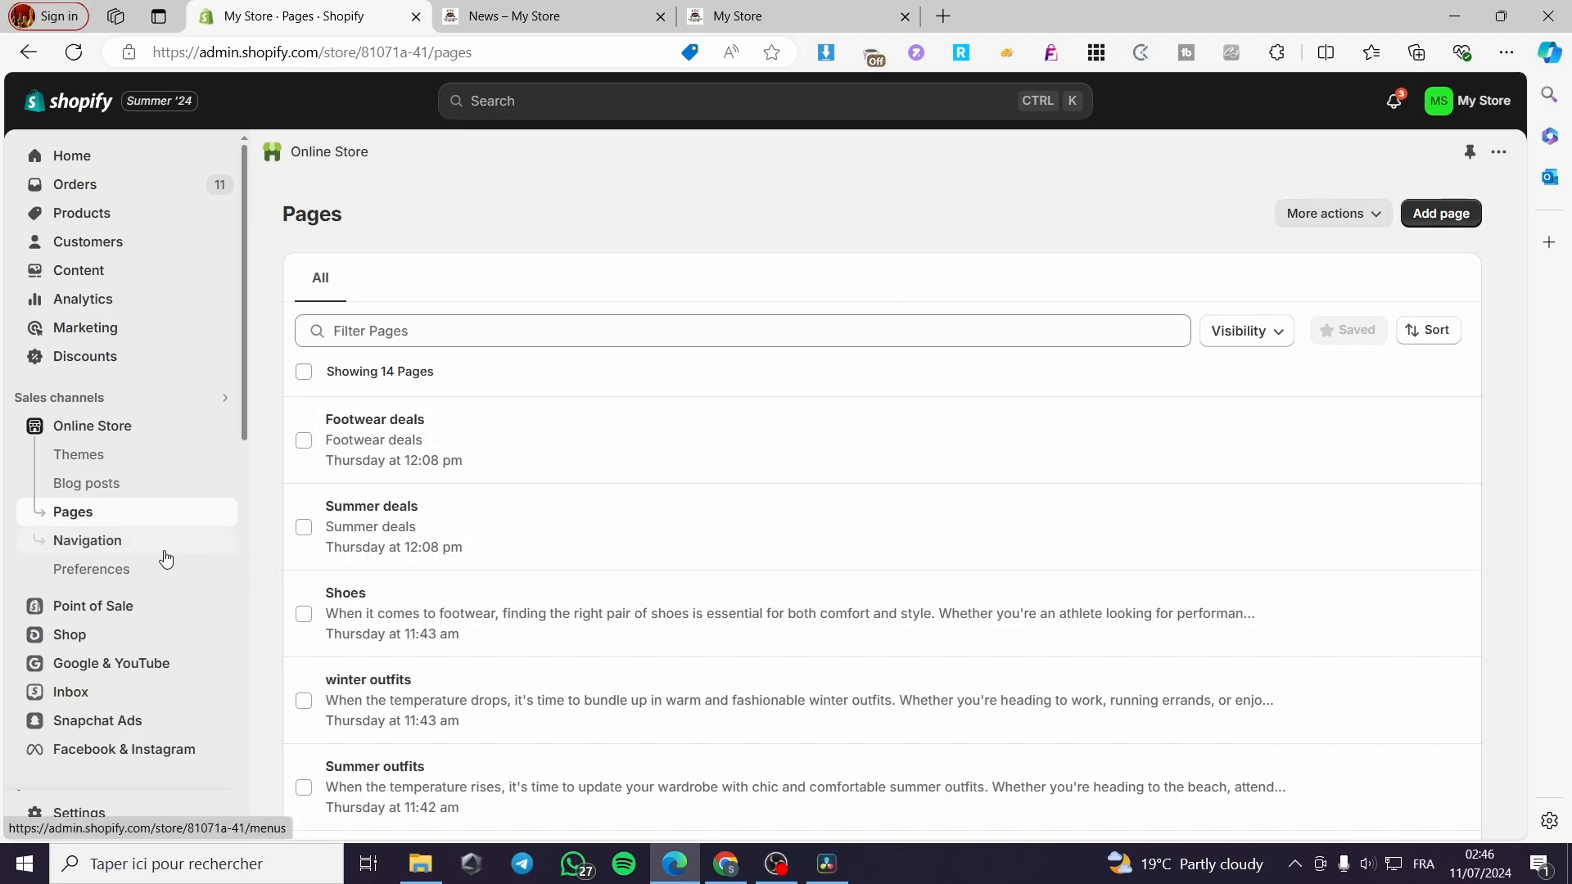
{"action": "left_click", "coordinate": [91, 546]}
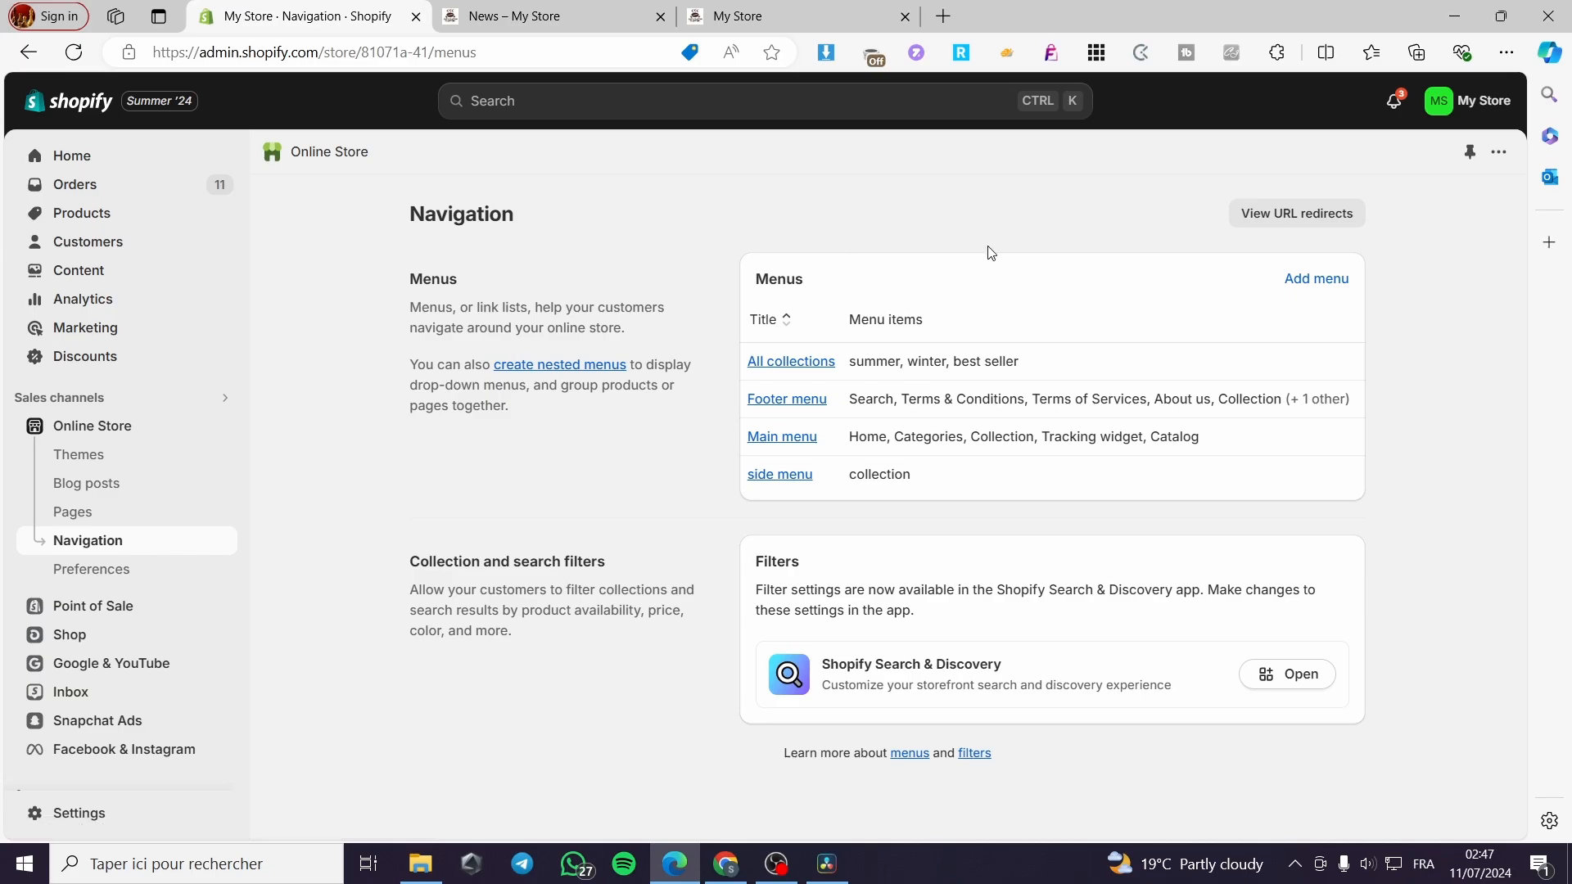
{"action": "left_click", "coordinate": [803, 444]}
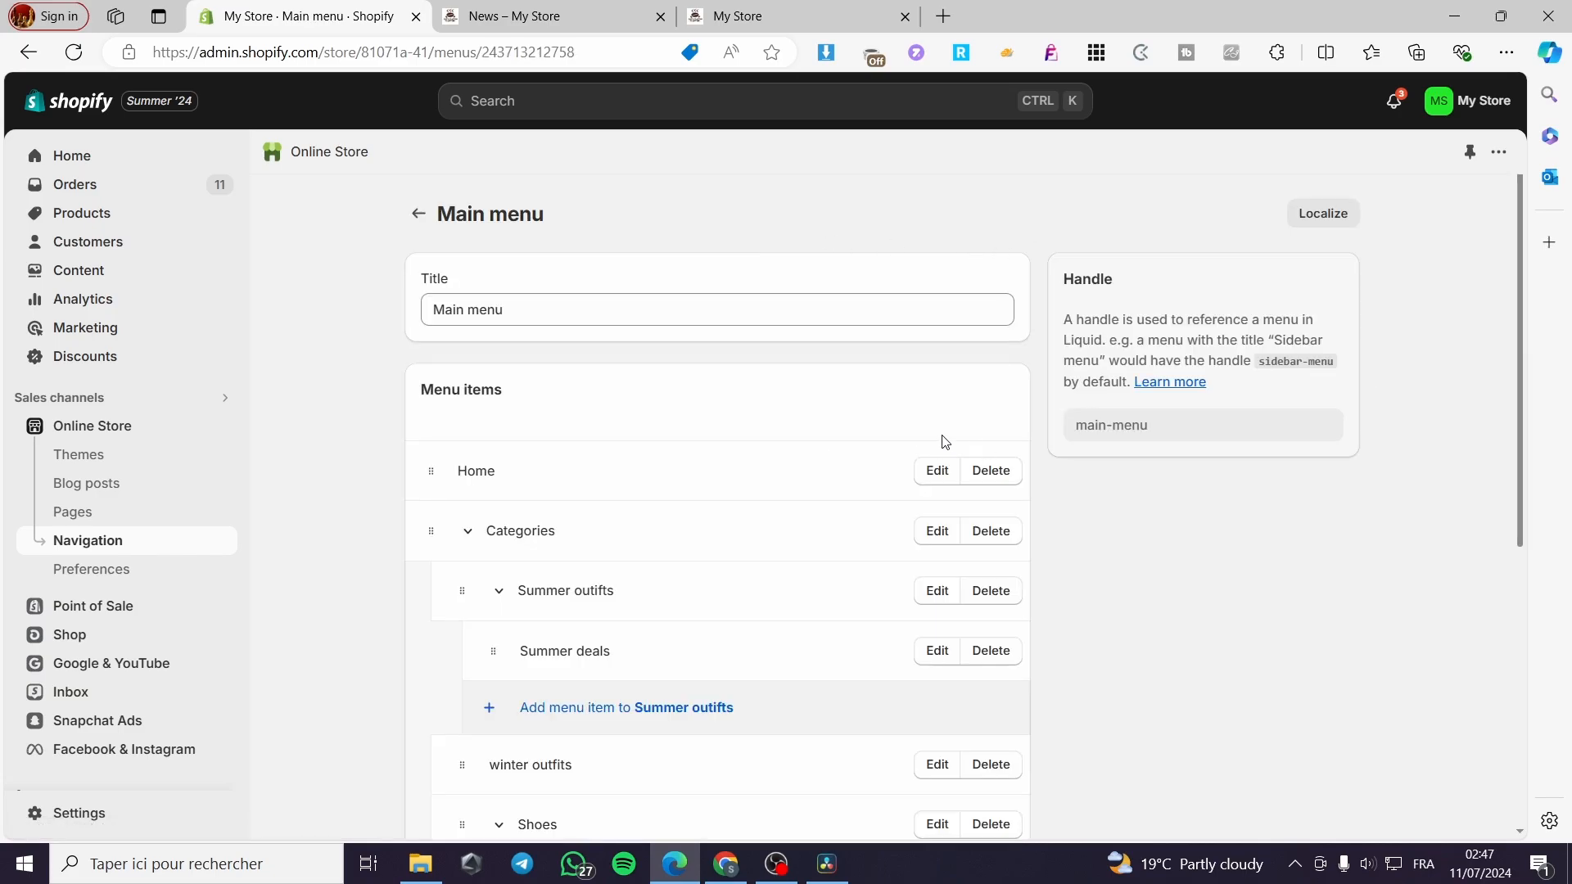
{"action": "scroll", "coordinate": [946, 442], "scroll_direction": "down", "scroll_amount": 3}
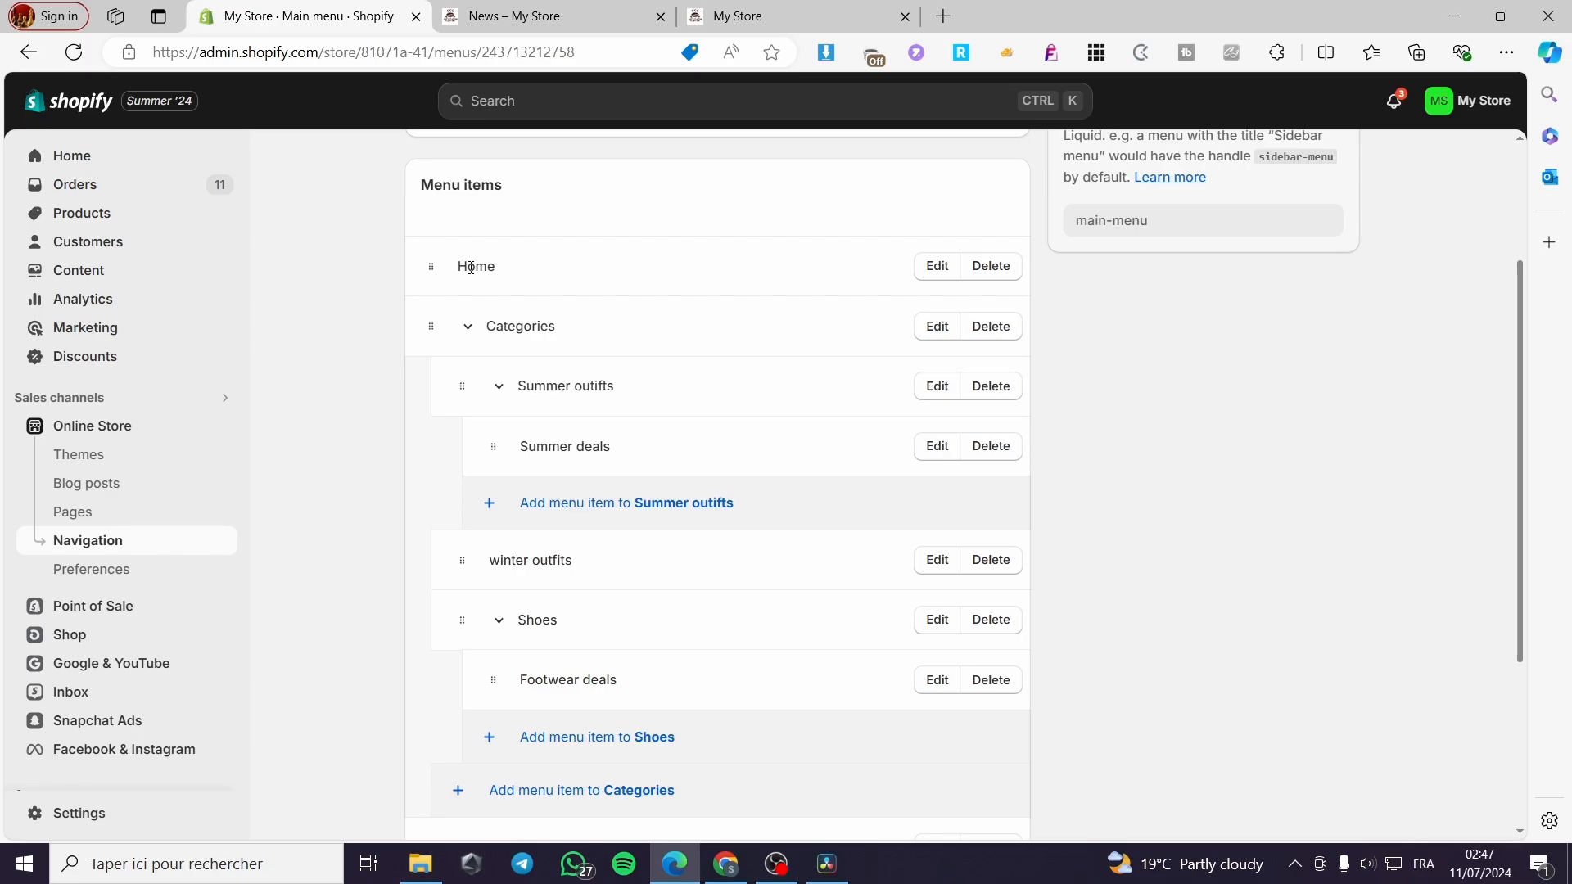
{"action": "scroll", "coordinate": [1006, 534], "scroll_direction": "down", "scroll_amount": 4}
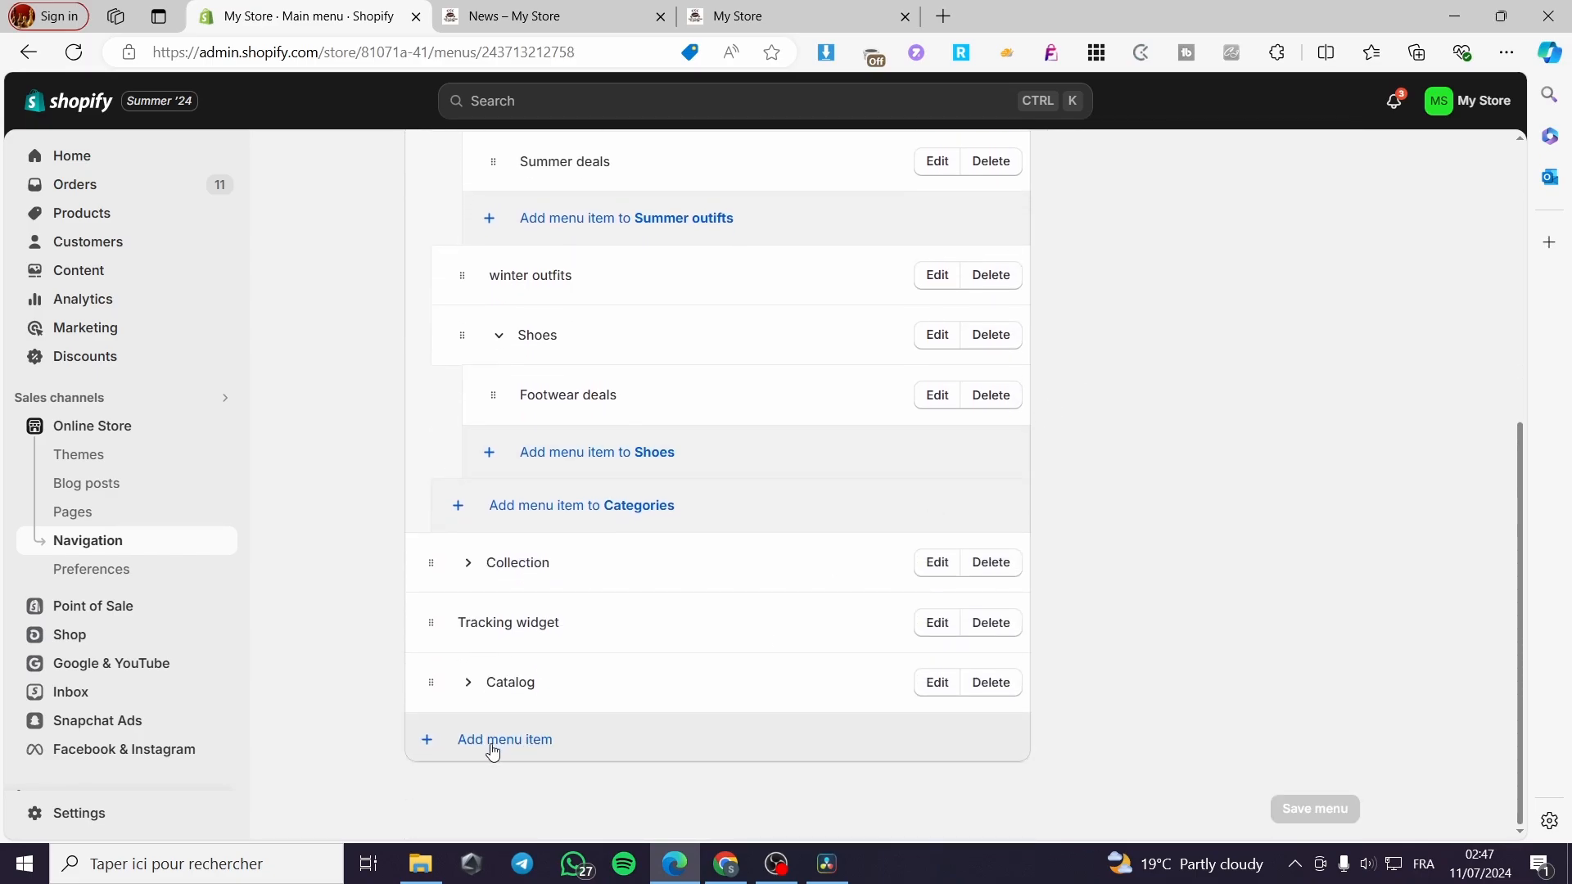
- Add a menu item named "Blog" that links to the Quality concerns blog to the end of the Main menu
{"action": "left_click", "coordinate": [492, 752]}
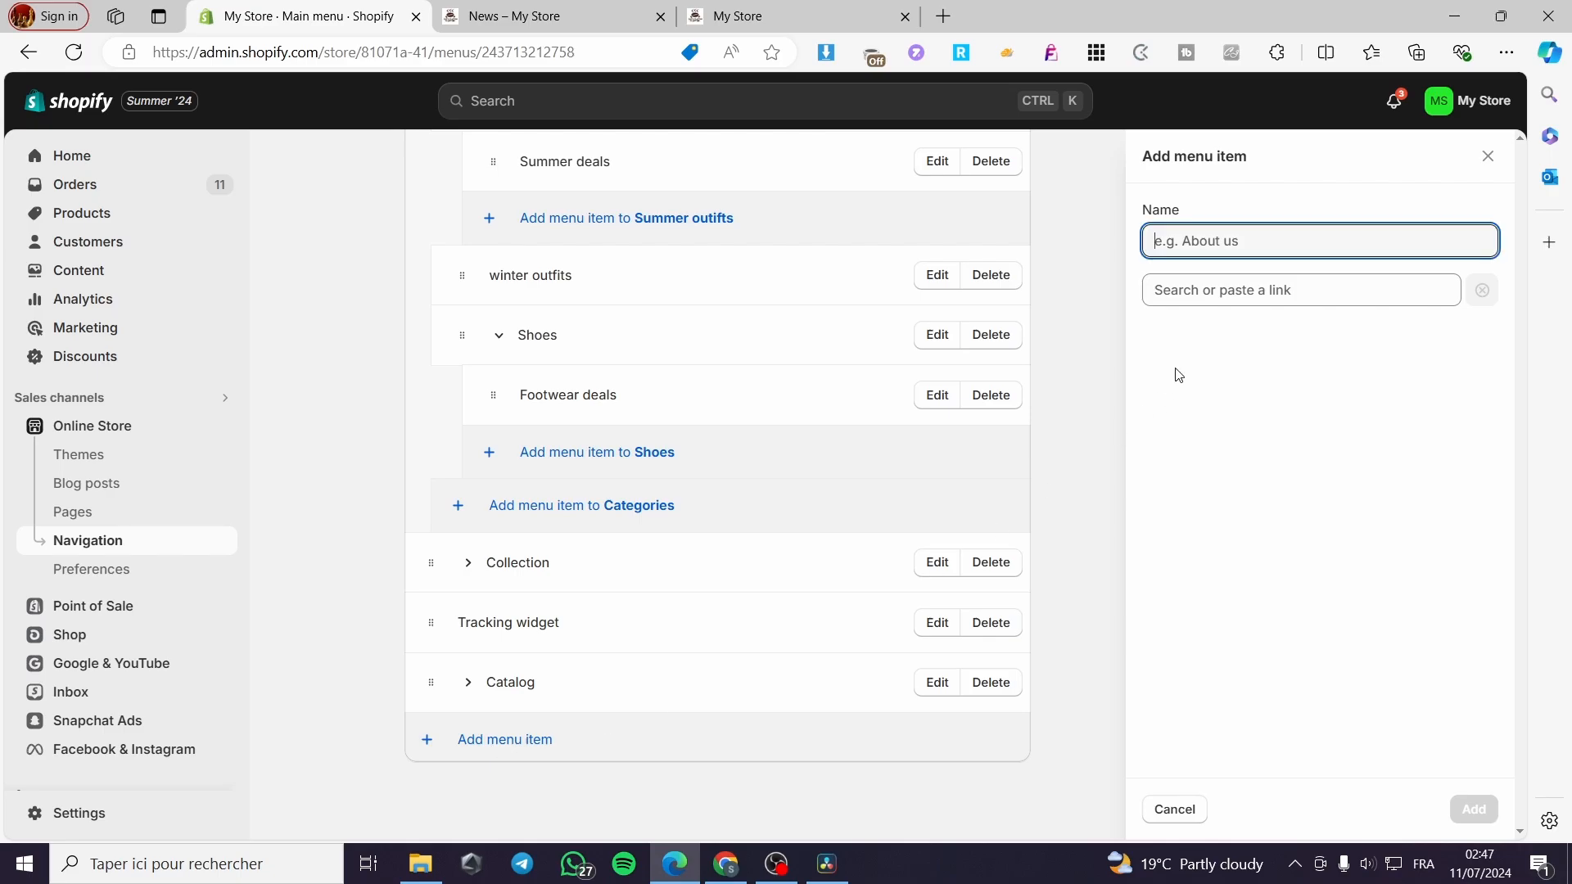
{"action": "type", "text": "Blog"}
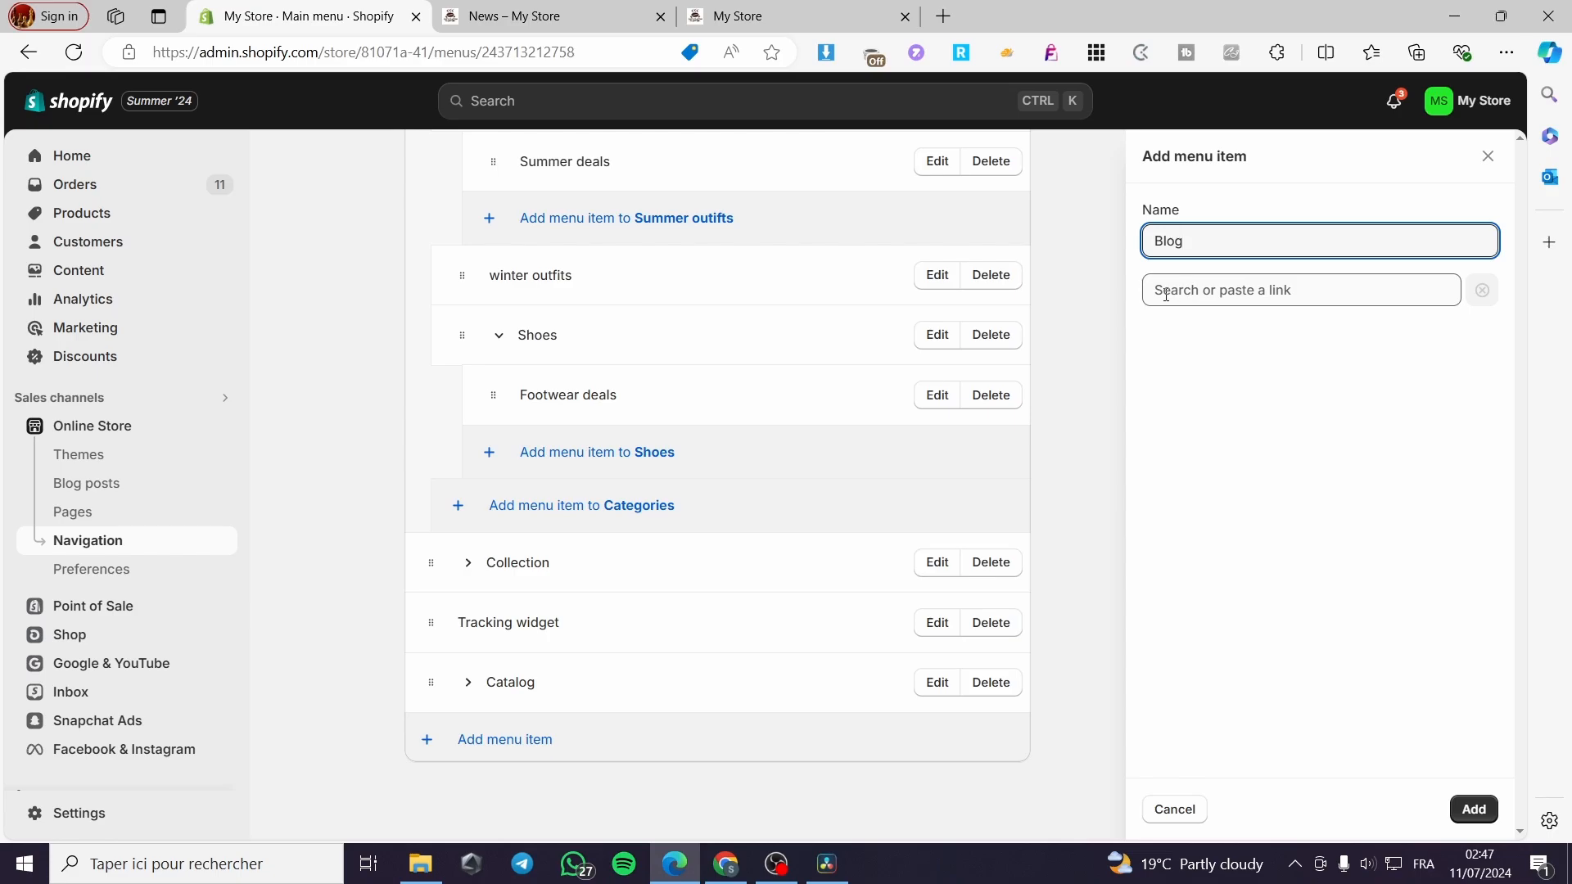
{"action": "left_click", "coordinate": [1366, 294]}
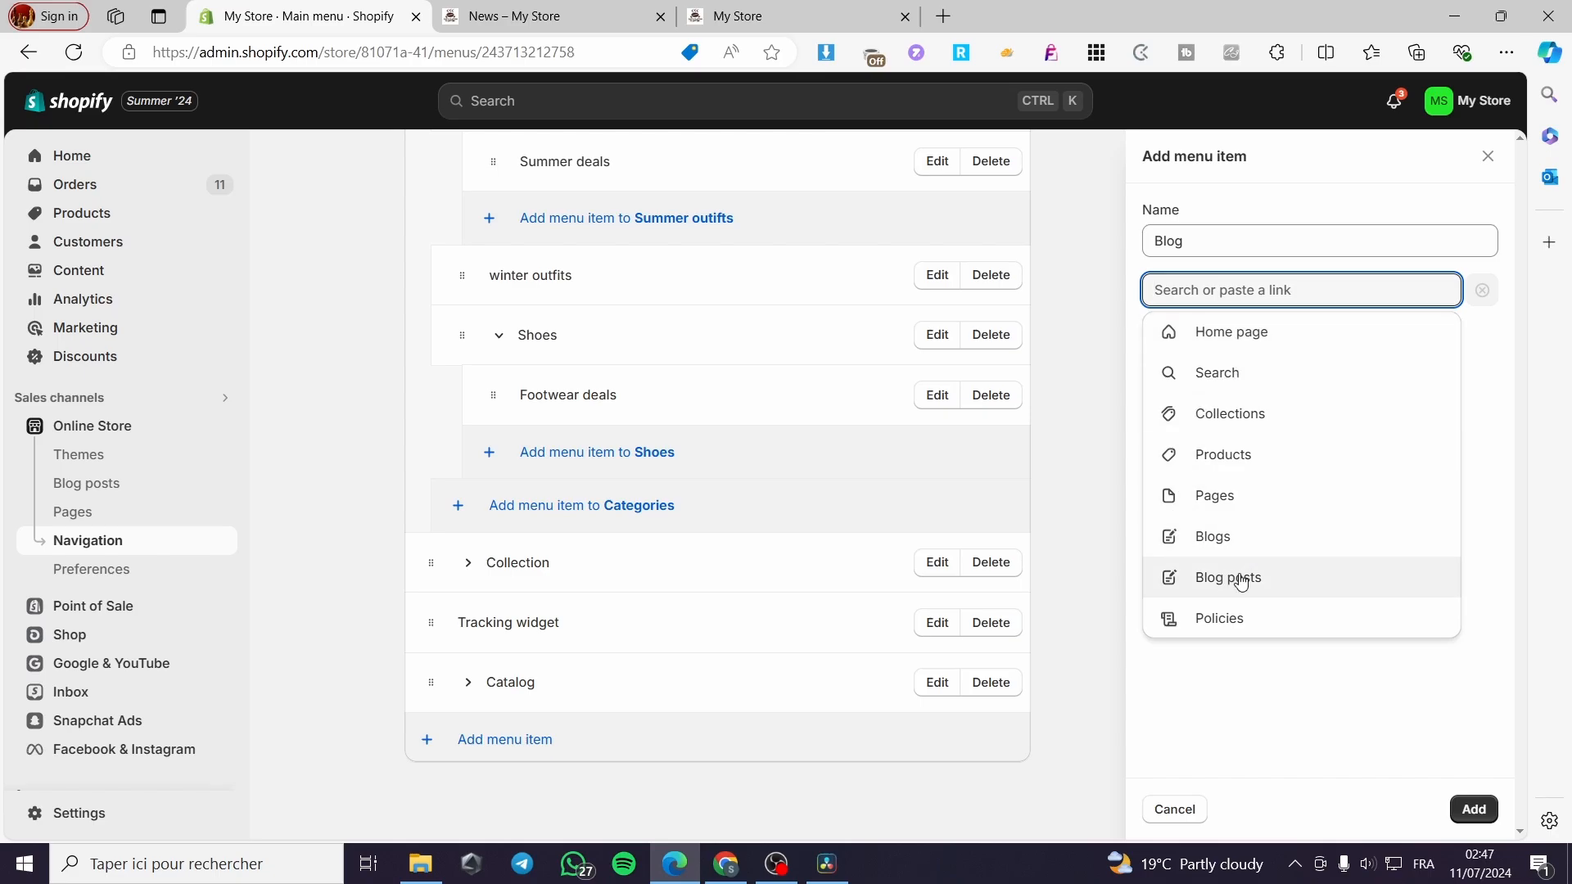
{"action": "left_click", "coordinate": [1326, 539]}
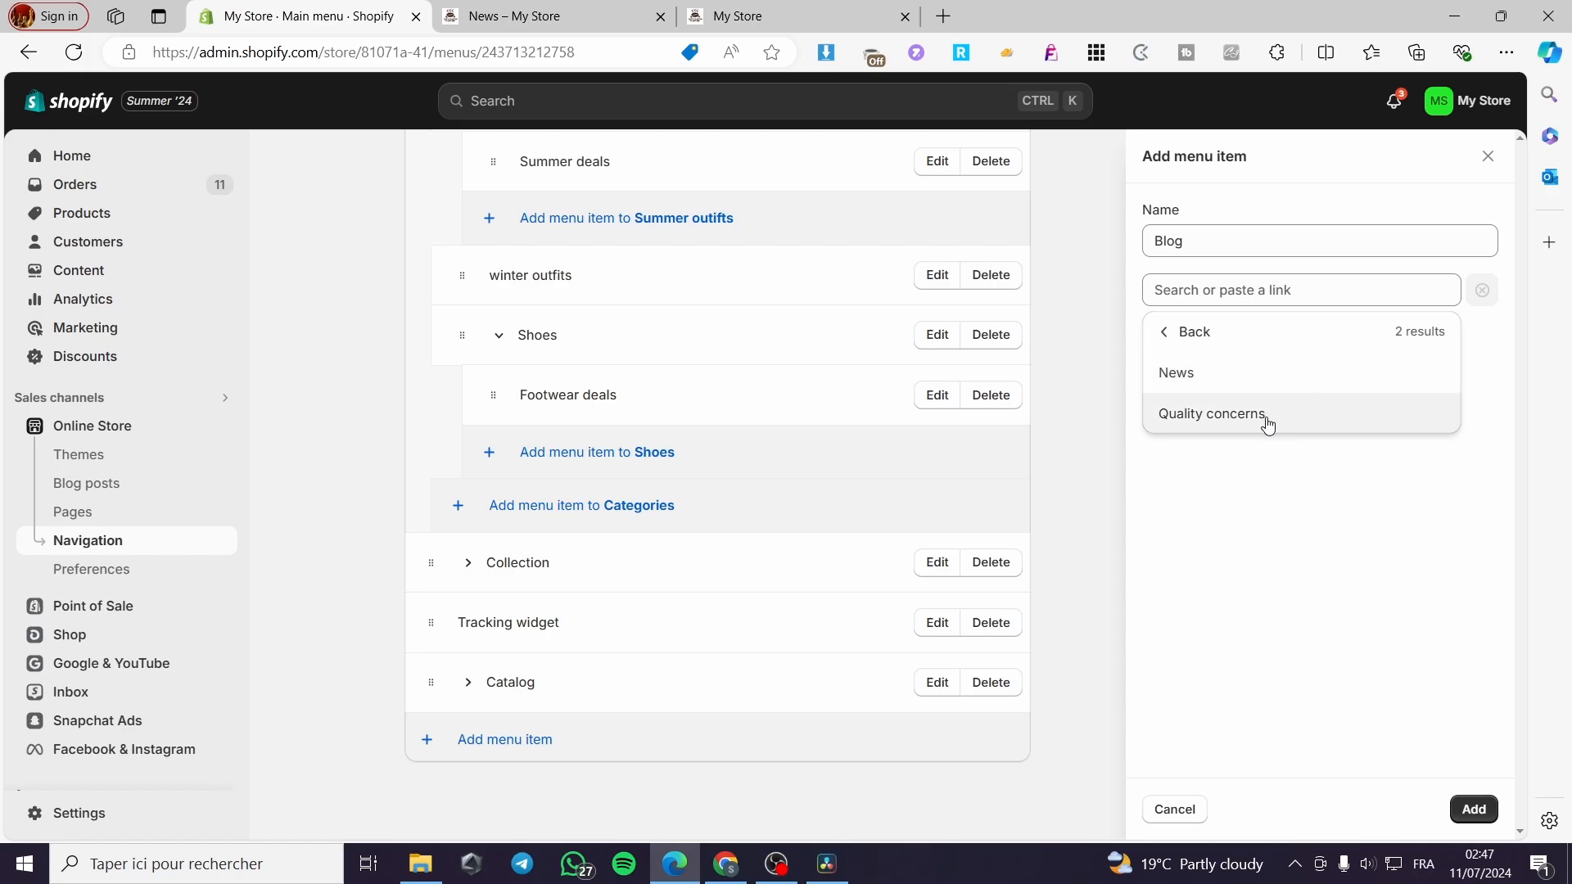
{"action": "left_click", "coordinate": [1210, 417]}
{"action": "left_click", "coordinate": [1473, 809]}
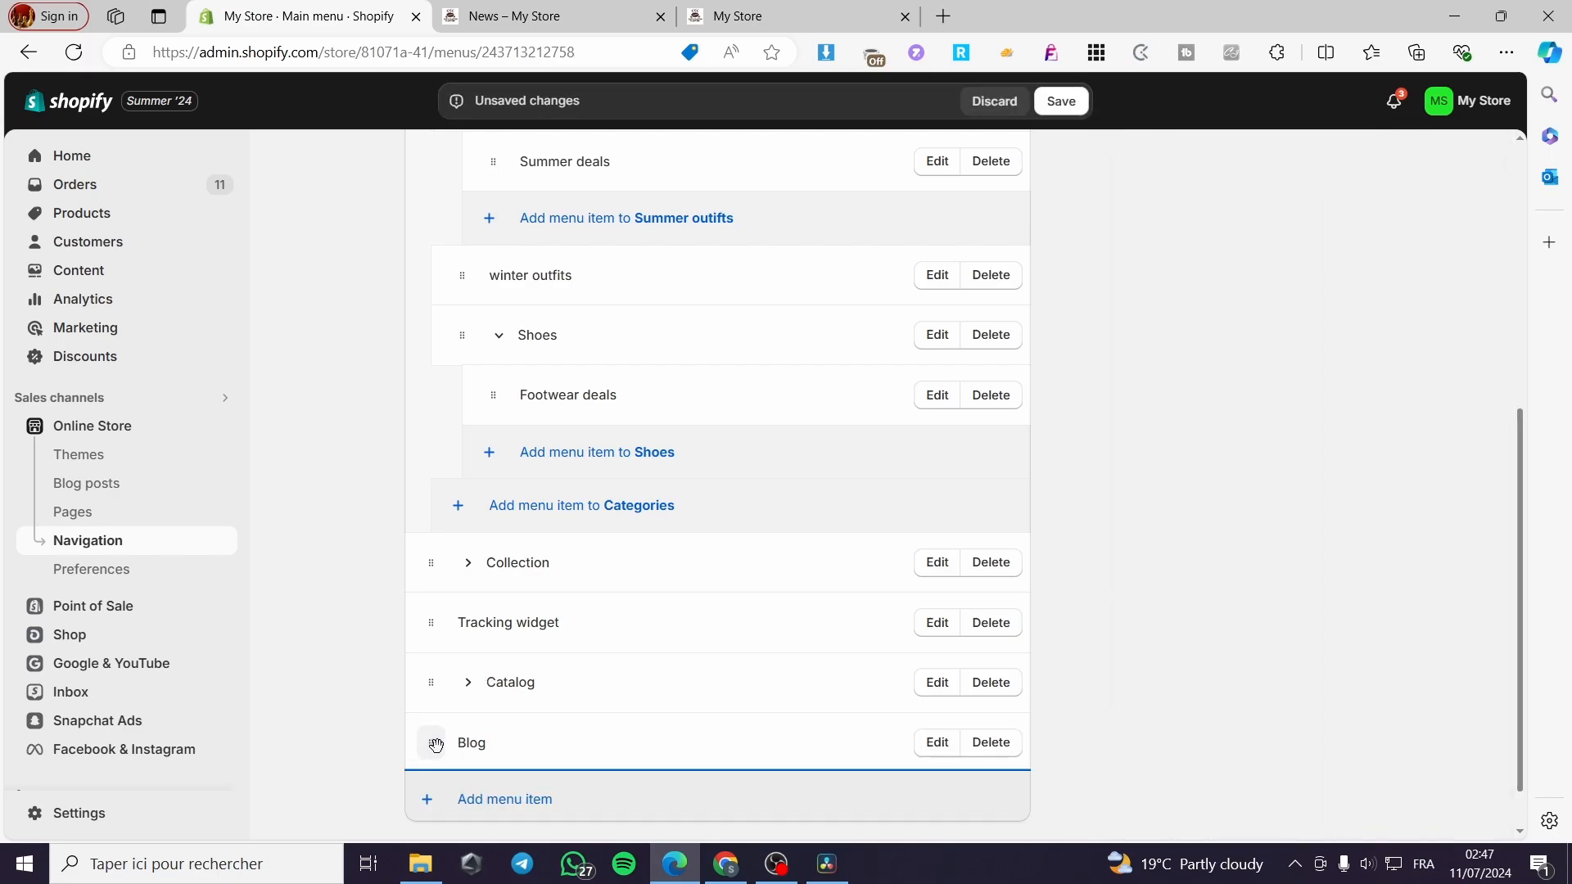
- Move the Blog item directly below Home in the Main menu and save the menu
{"action": "left_click_drag", "start_coordinate": [429, 749], "coordinate": [431, 550]}
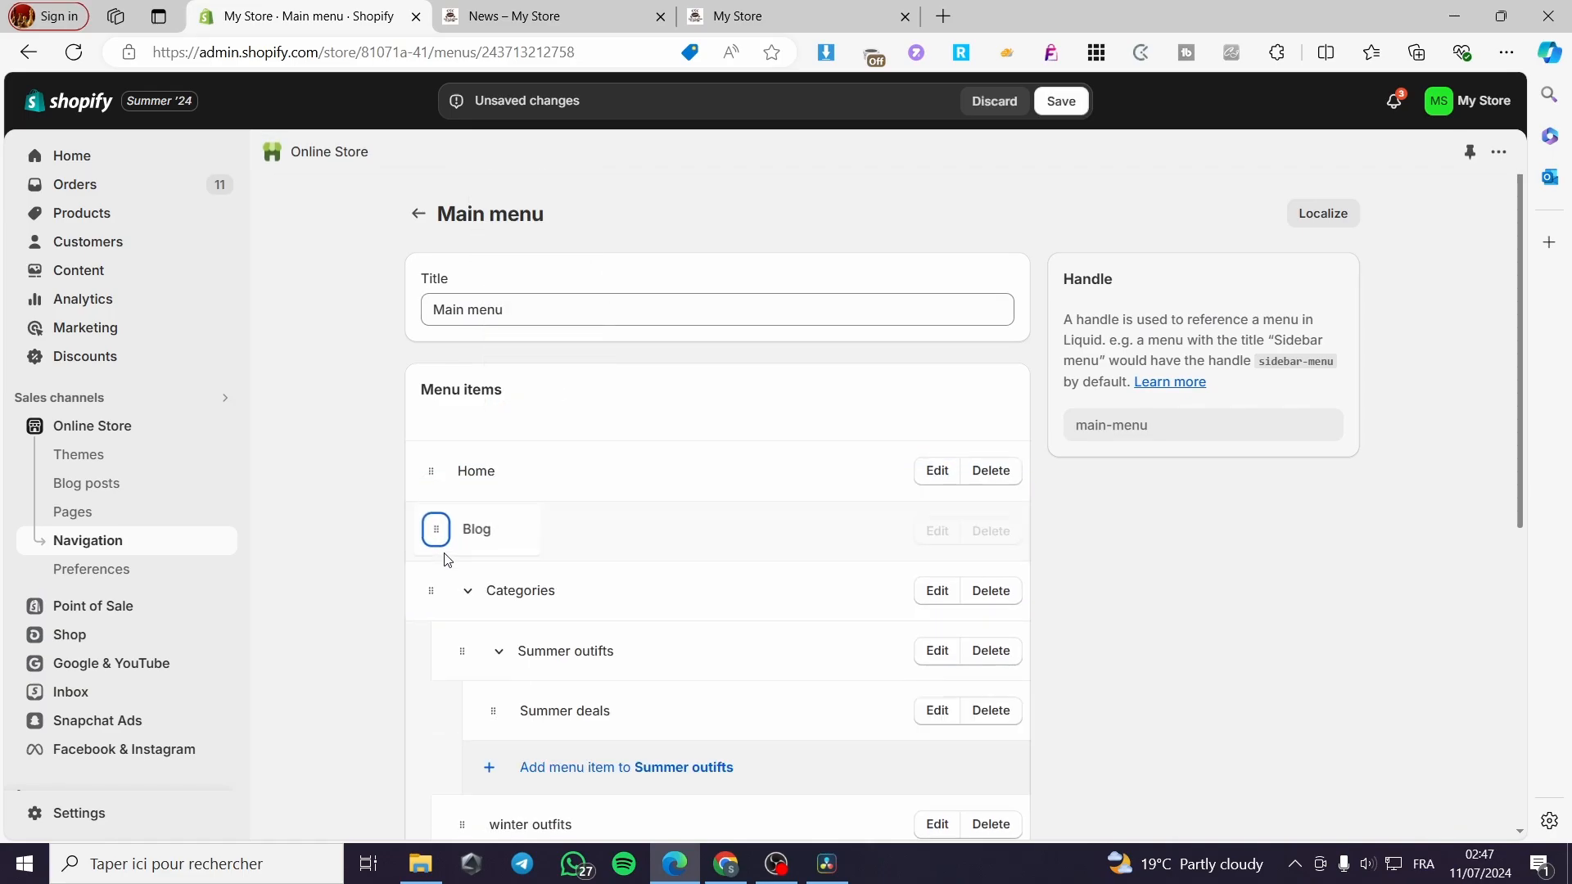
{"action": "left_click", "coordinate": [1061, 101]}
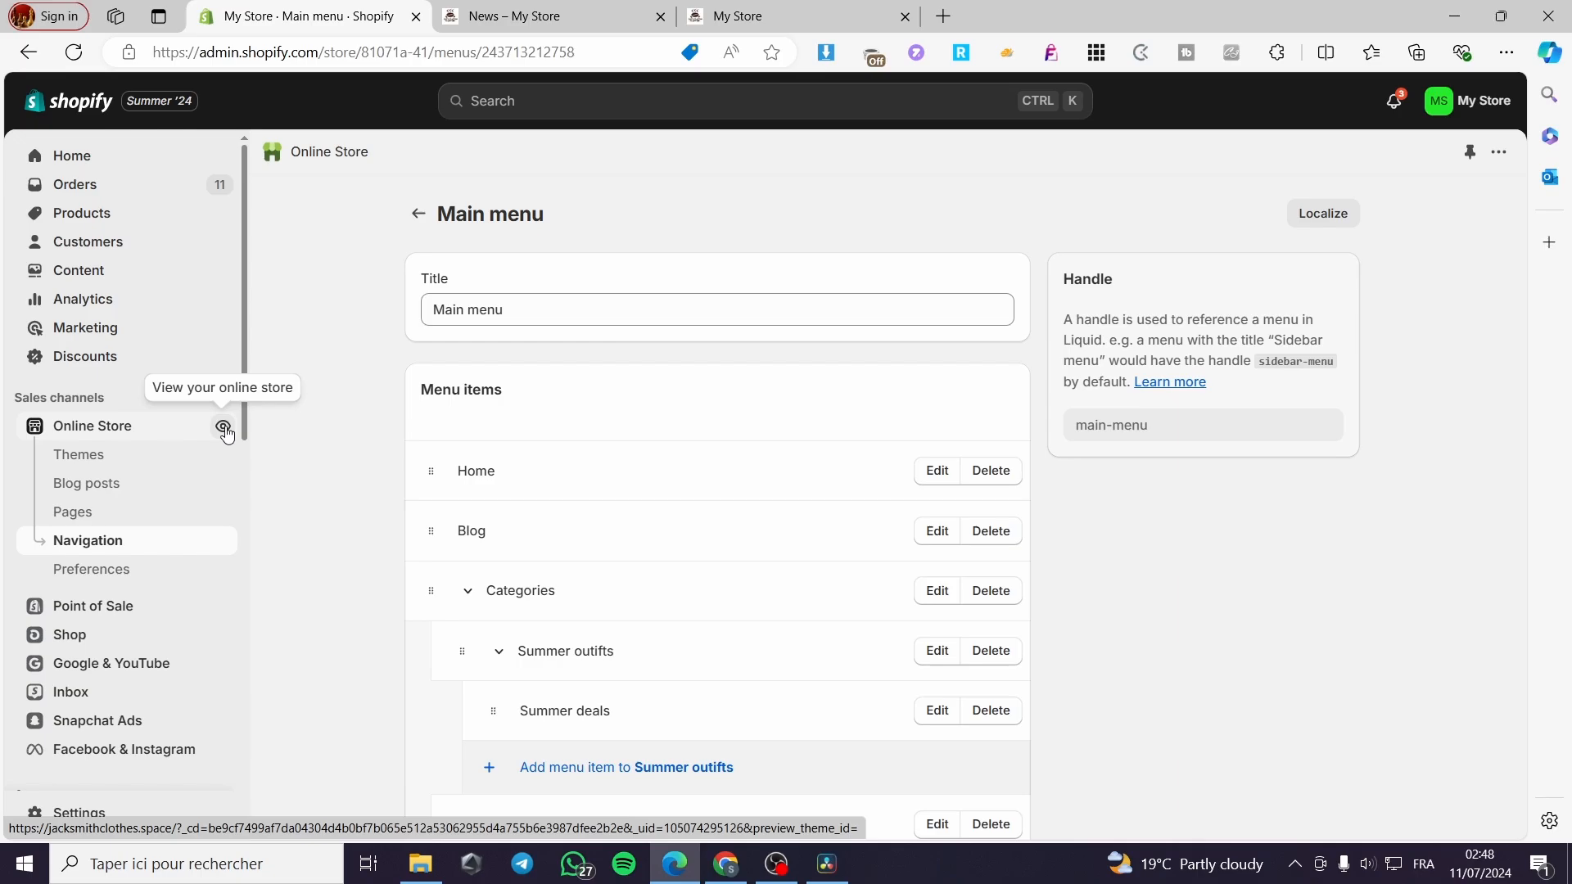
- View the online store, open its Blog page and look over the listed Quality concerns posts
{"action": "left_click", "coordinate": [224, 428]}
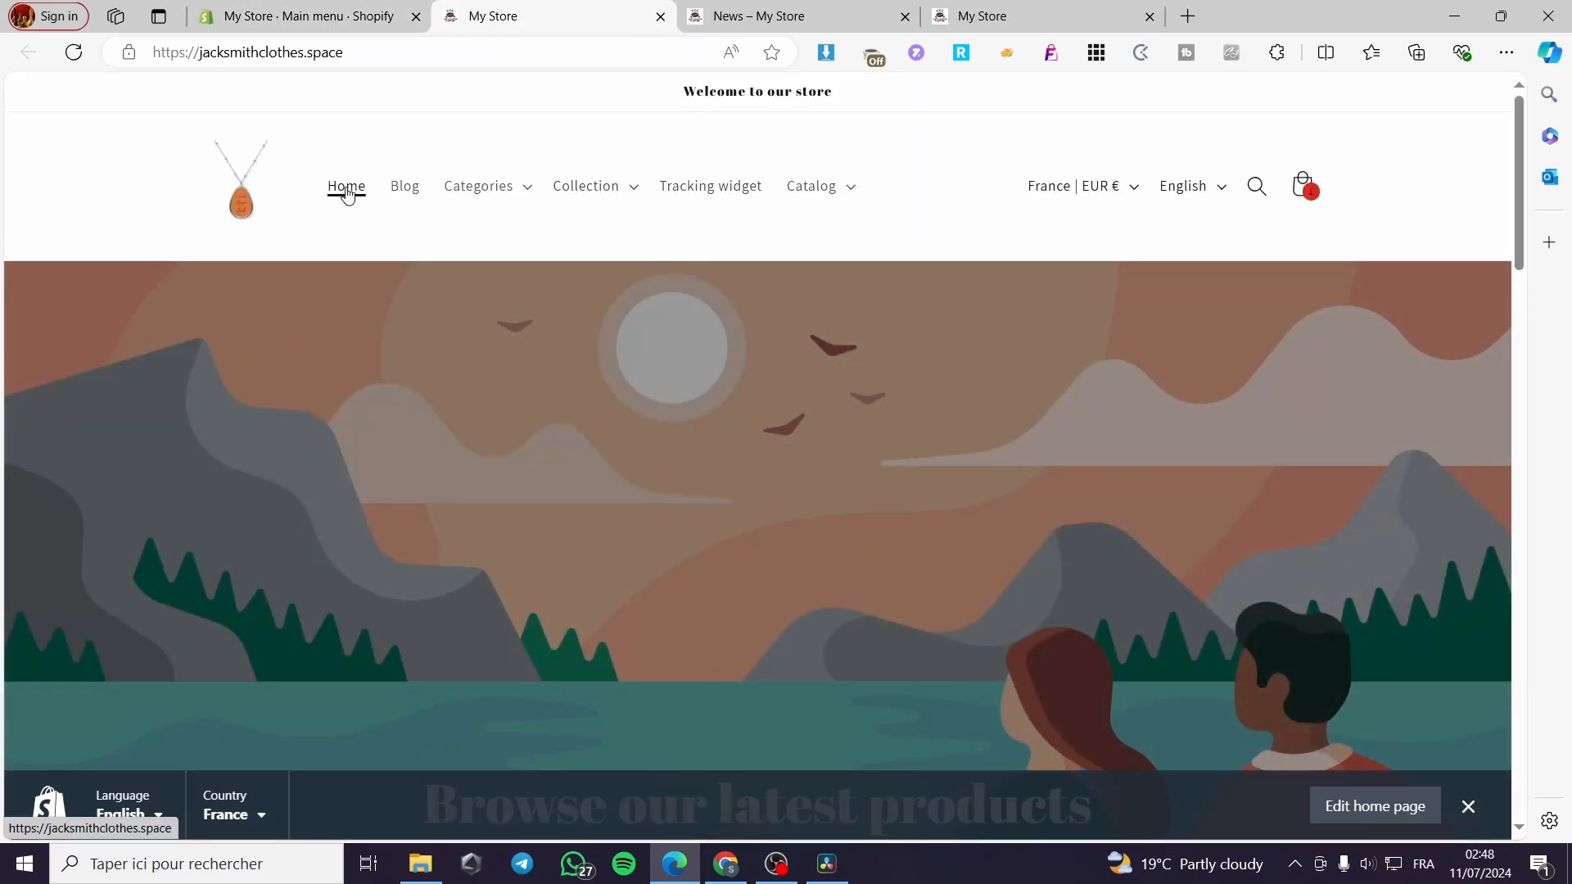
{"action": "left_click", "coordinate": [404, 193]}
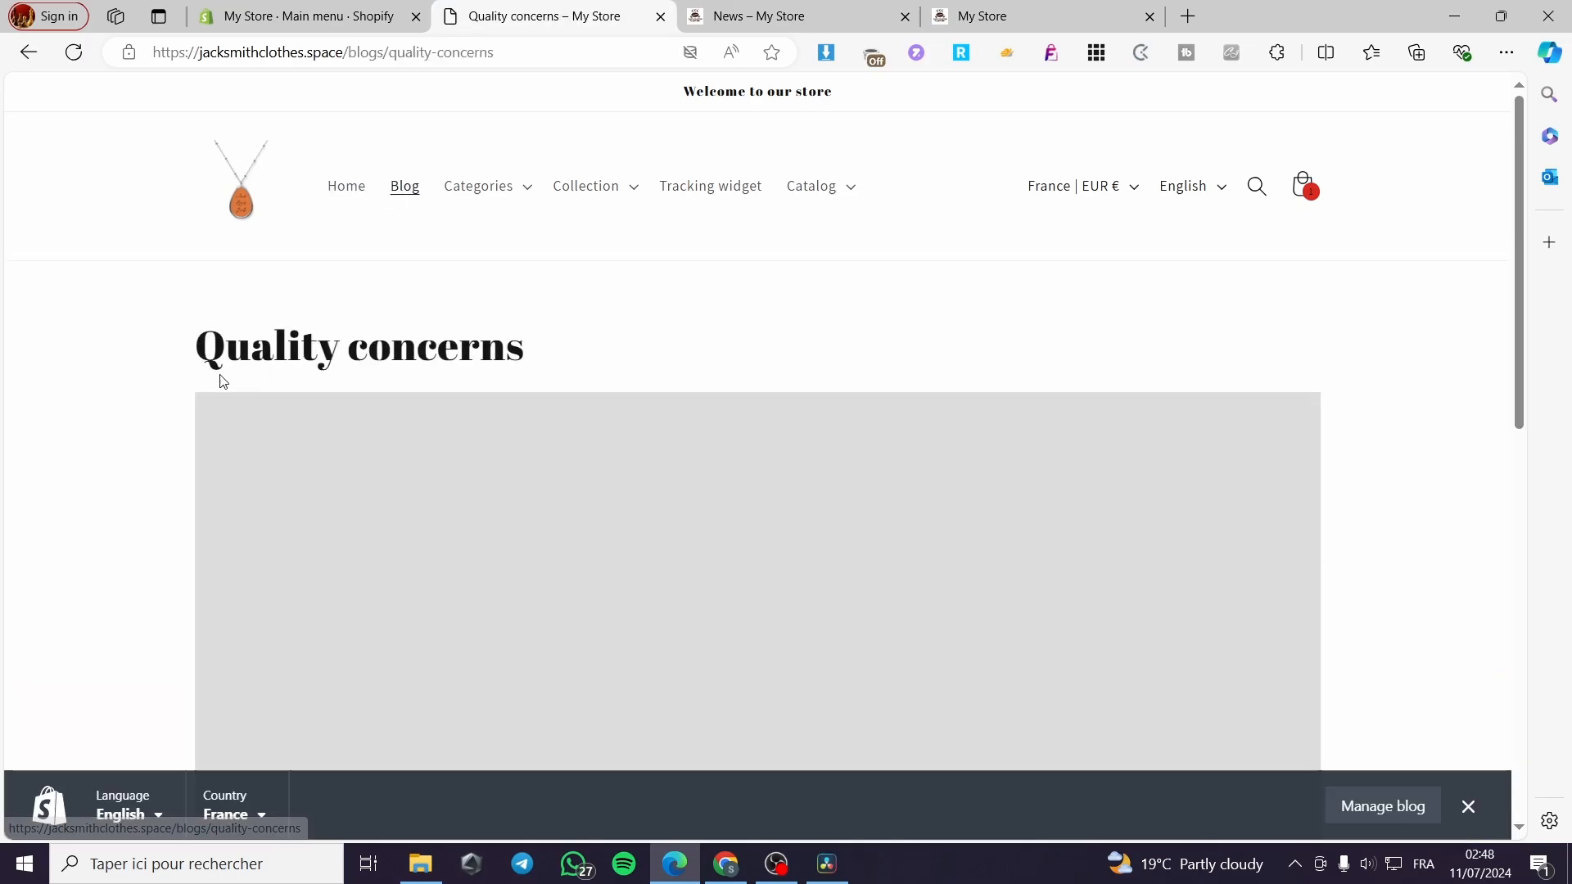
{"action": "scroll", "coordinate": [614, 345], "scroll_direction": "down", "scroll_amount": 10}
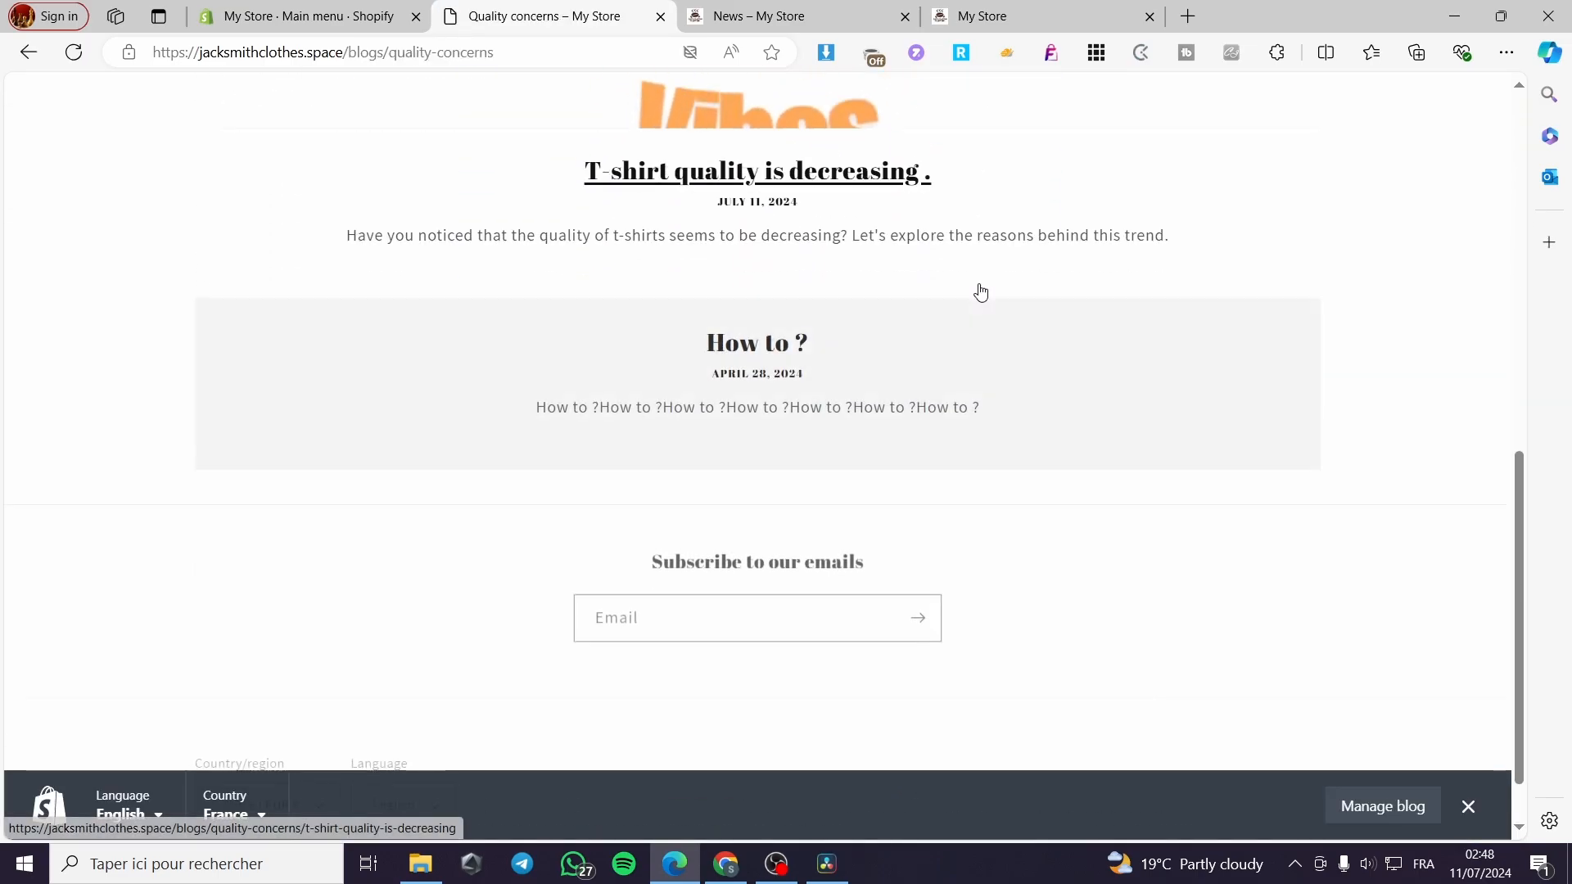
{"action": "scroll", "coordinate": [667, 256], "scroll_direction": "up", "scroll_amount": 4}
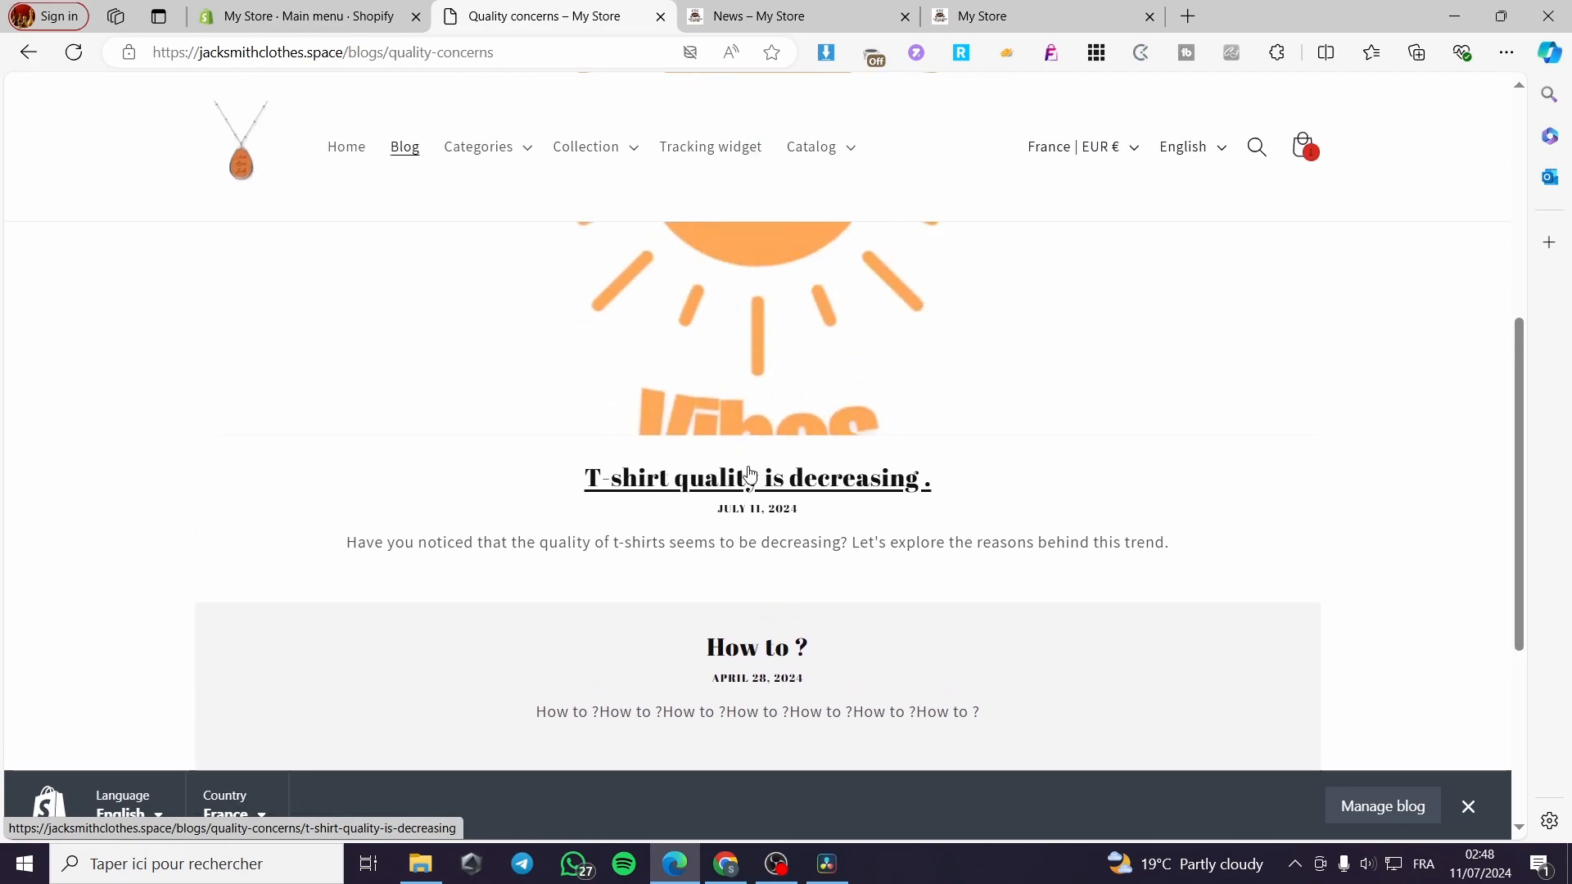
{"action": "scroll", "coordinate": [814, 462], "scroll_direction": "down", "scroll_amount": 1}
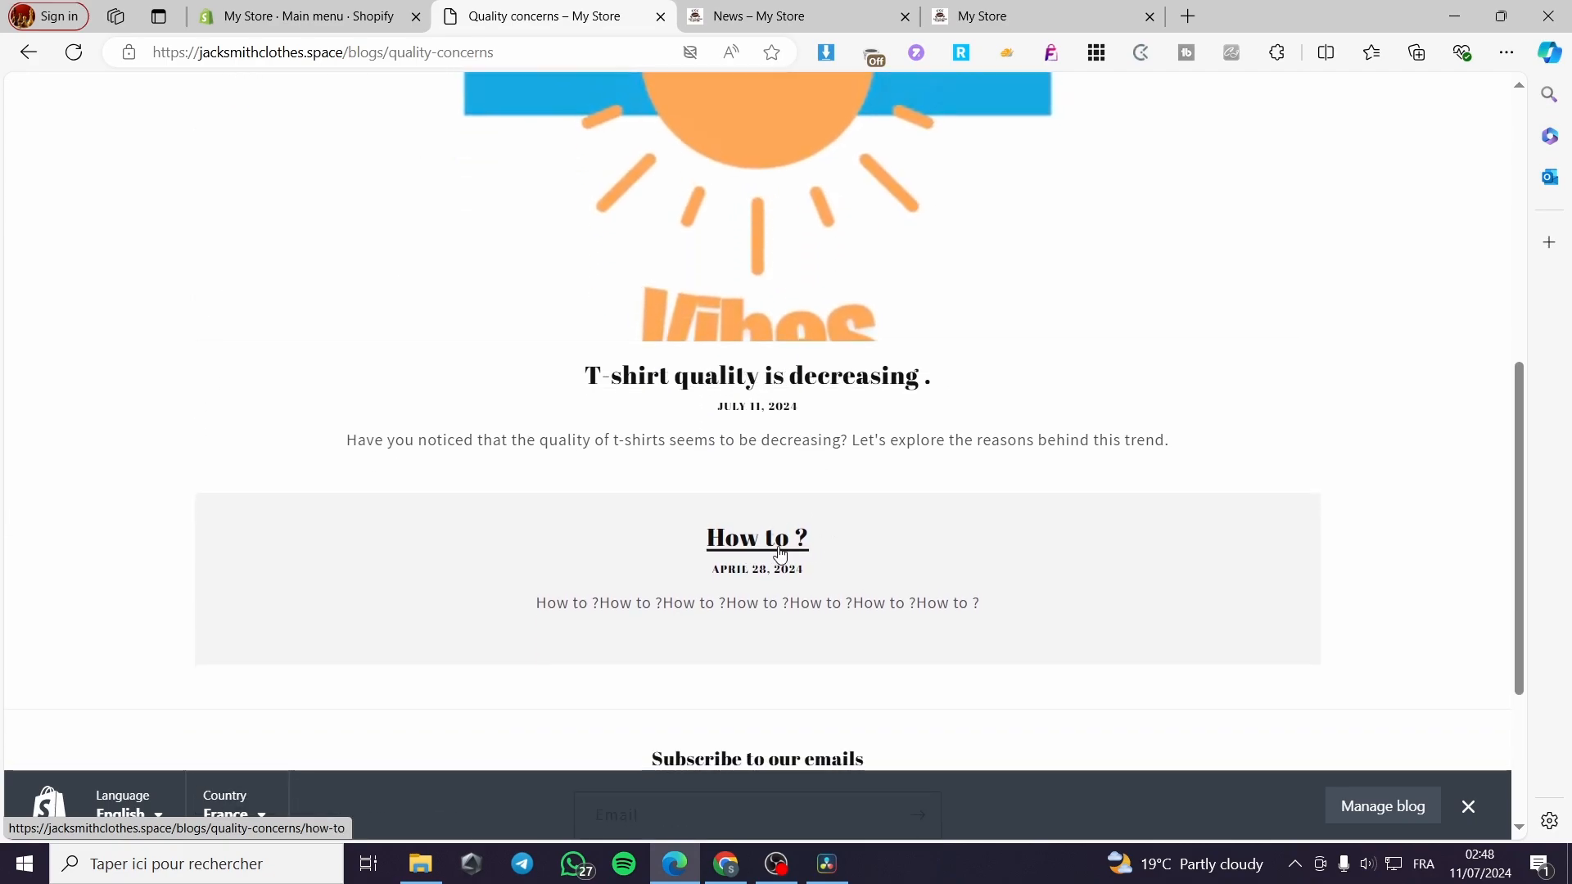
- Open the "T-shirt quality is decreasing ." post from the live blog and view its article text
{"action": "left_click", "coordinate": [802, 380]}
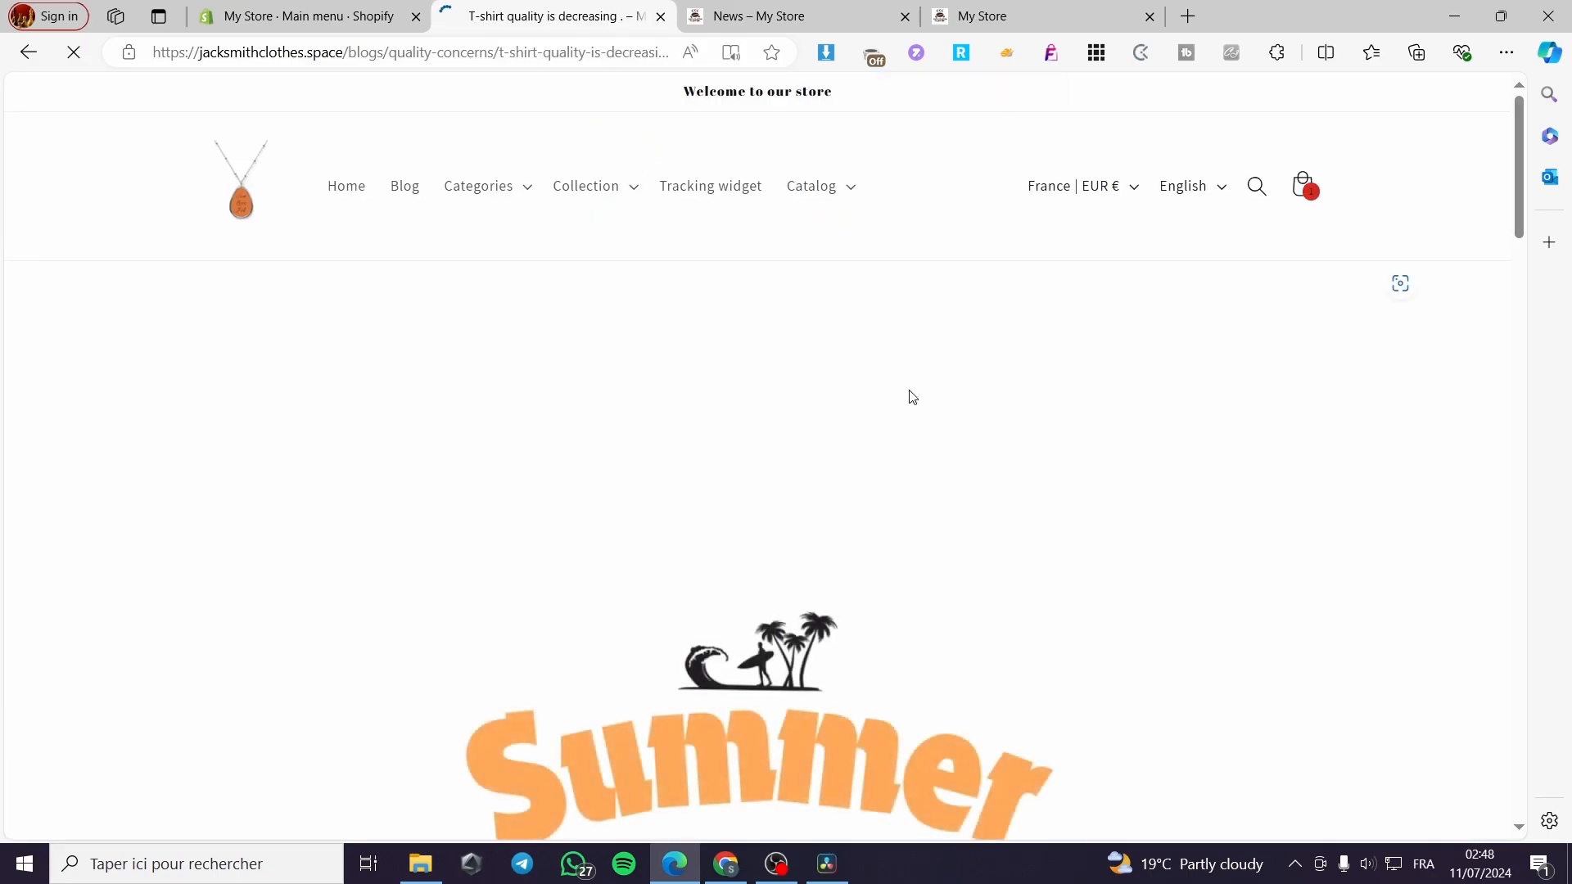
{"action": "scroll", "coordinate": [920, 394], "scroll_direction": "down", "scroll_amount": 10}
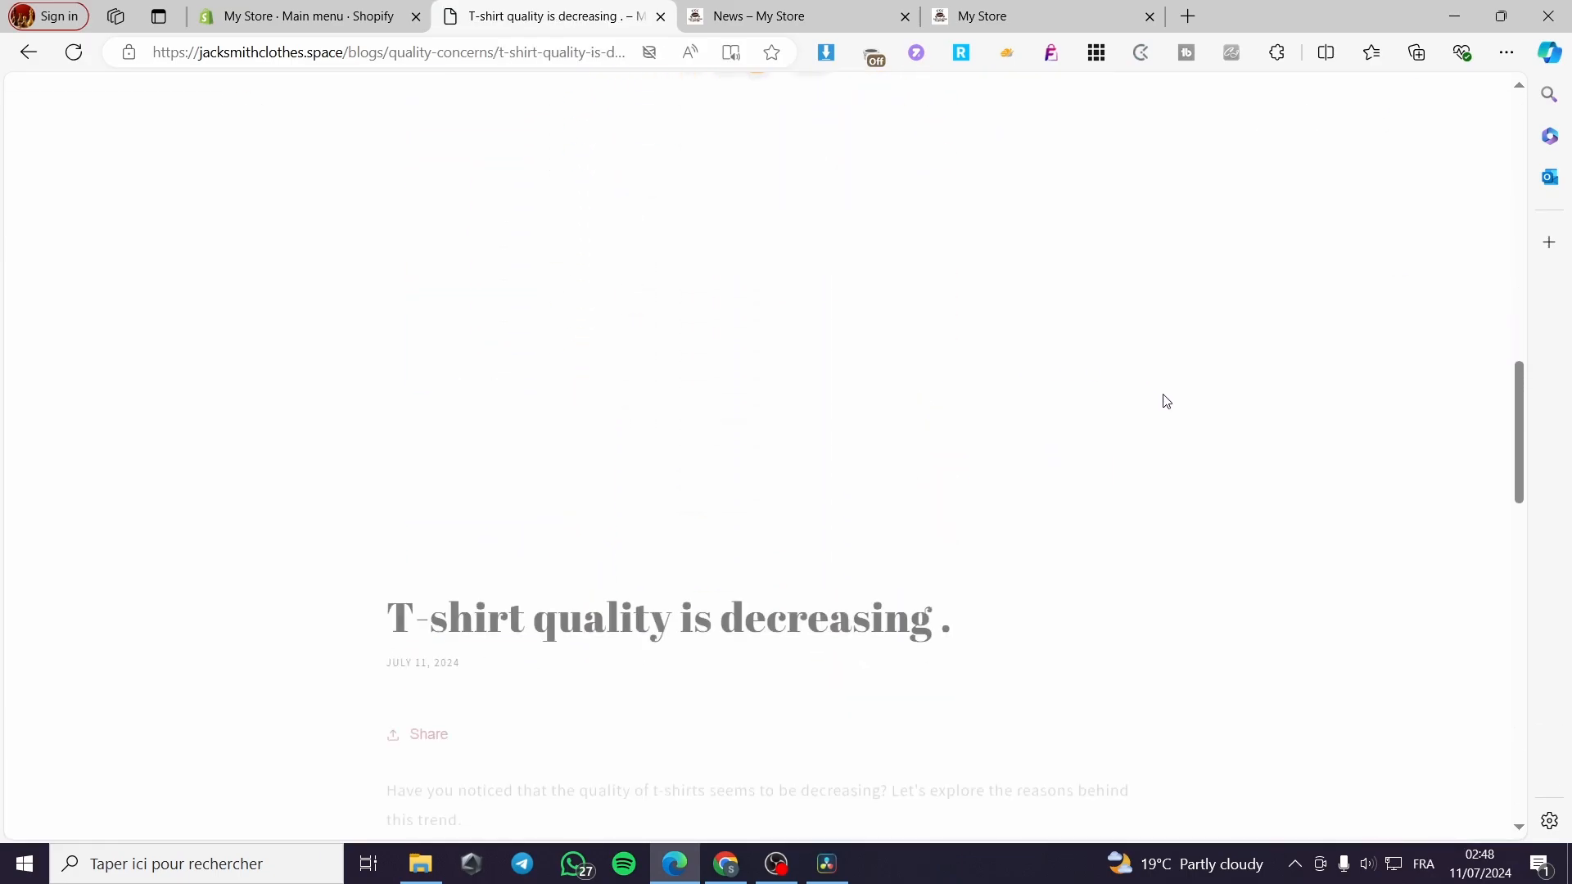
{"action": "scroll", "coordinate": [959, 460], "scroll_direction": "down", "scroll_amount": 4}
{"action": "scroll", "coordinate": [907, 459], "scroll_direction": "down", "scroll_amount": 1}
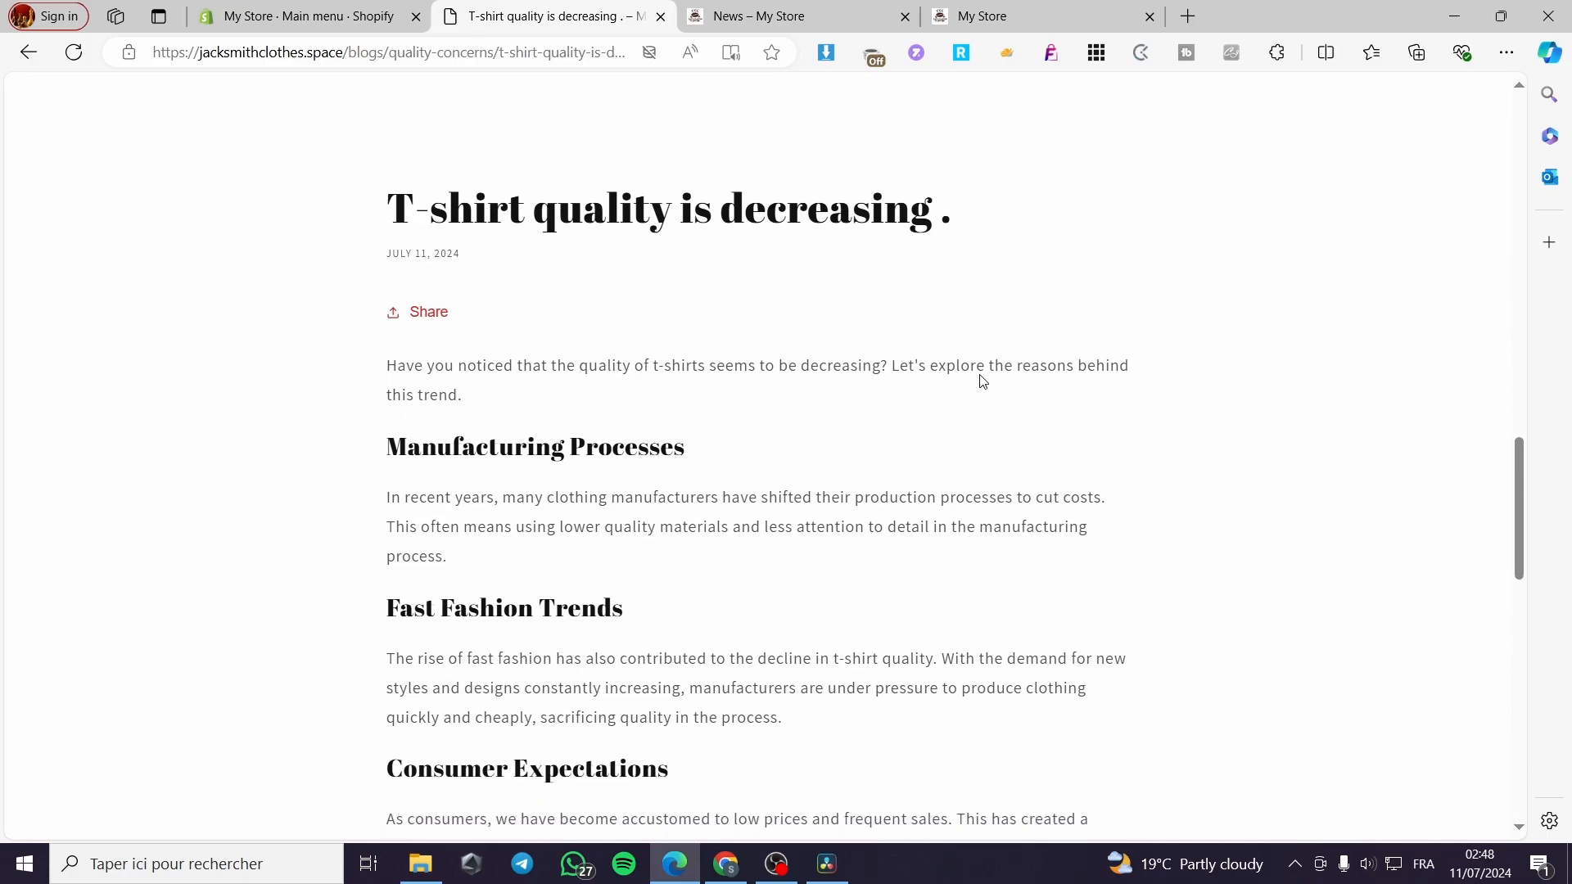